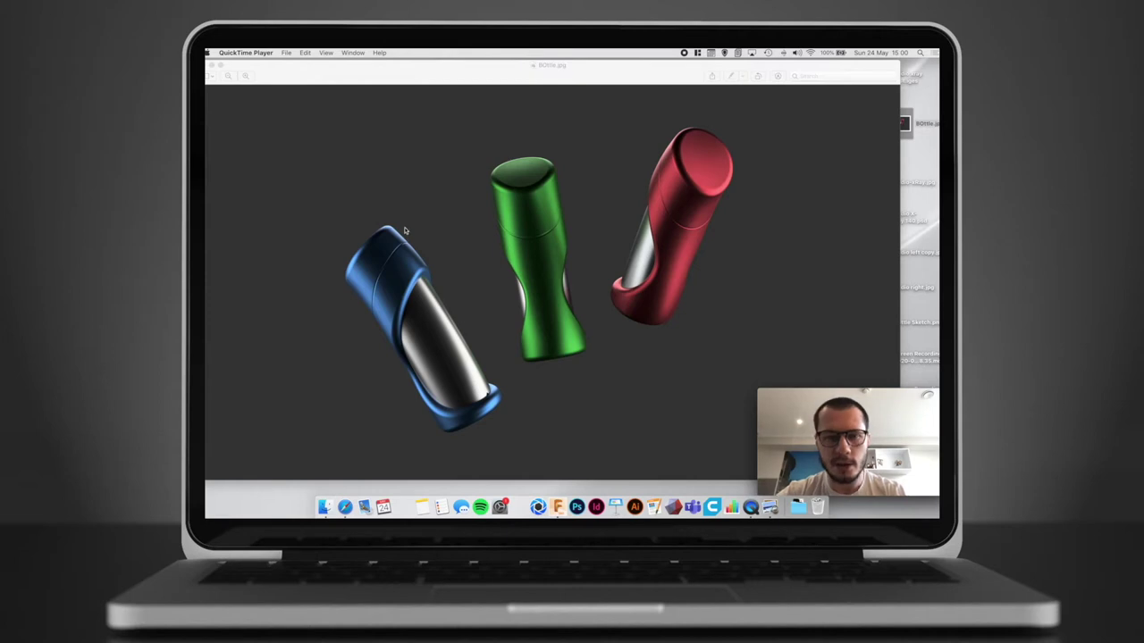
Close the bottle render image and preview Bottle Sketch.png from the desktop to study the bottle's hand-drawn side profile
{"action": "left_click", "coordinate": [204, 65]}
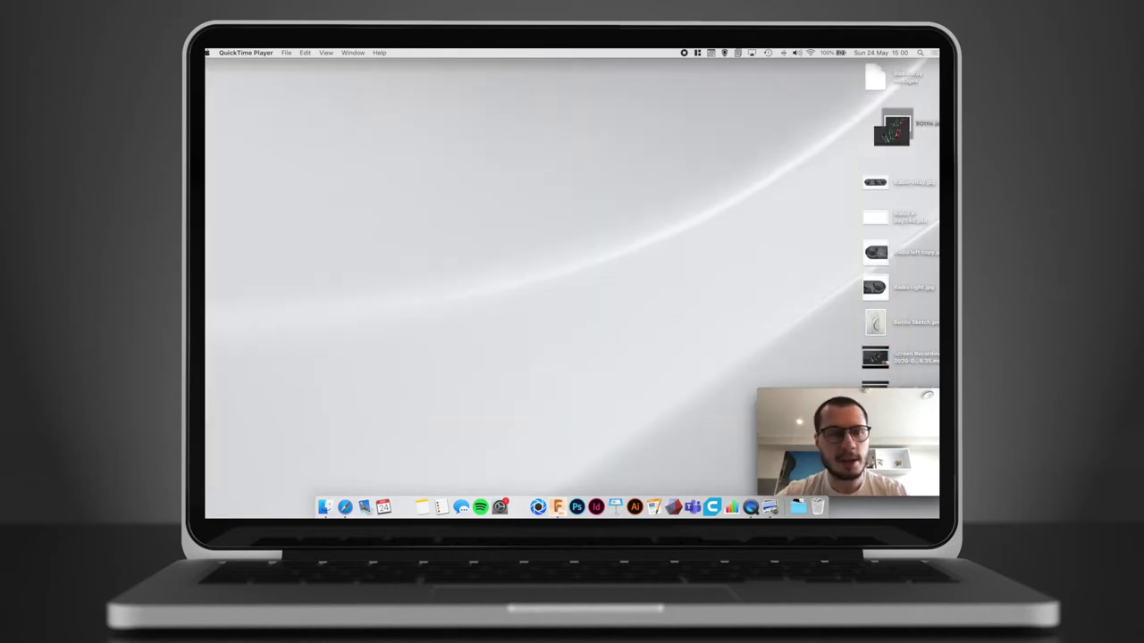
{"action": "left_click", "coordinate": [542, 337]}
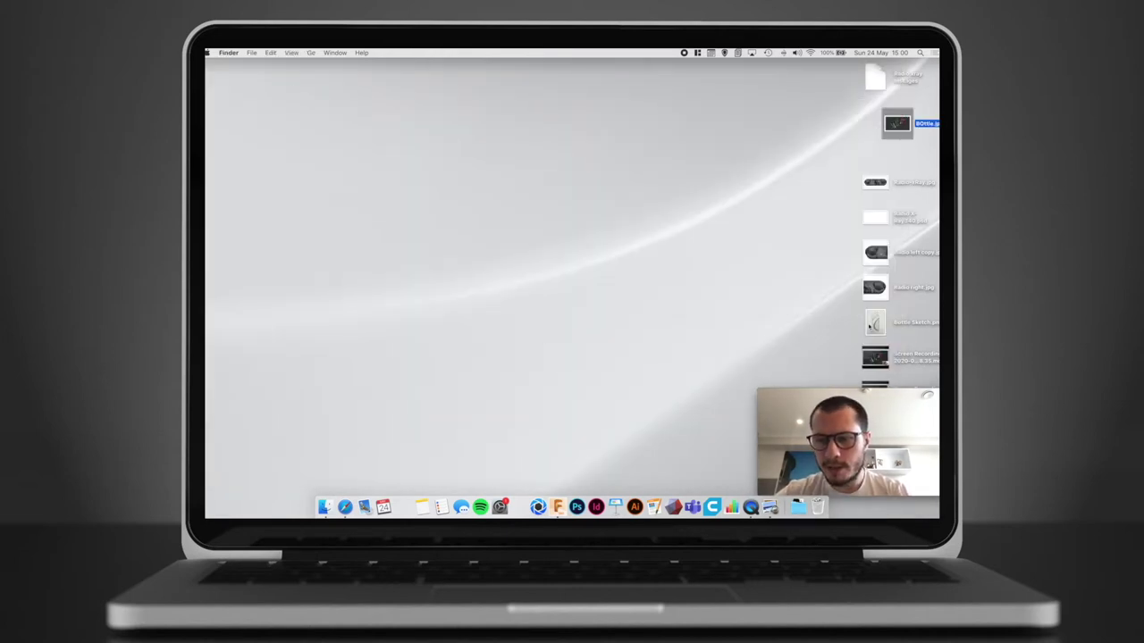
{"action": "left_click", "coordinate": [872, 324]}
{"action": "key", "text": "space"}
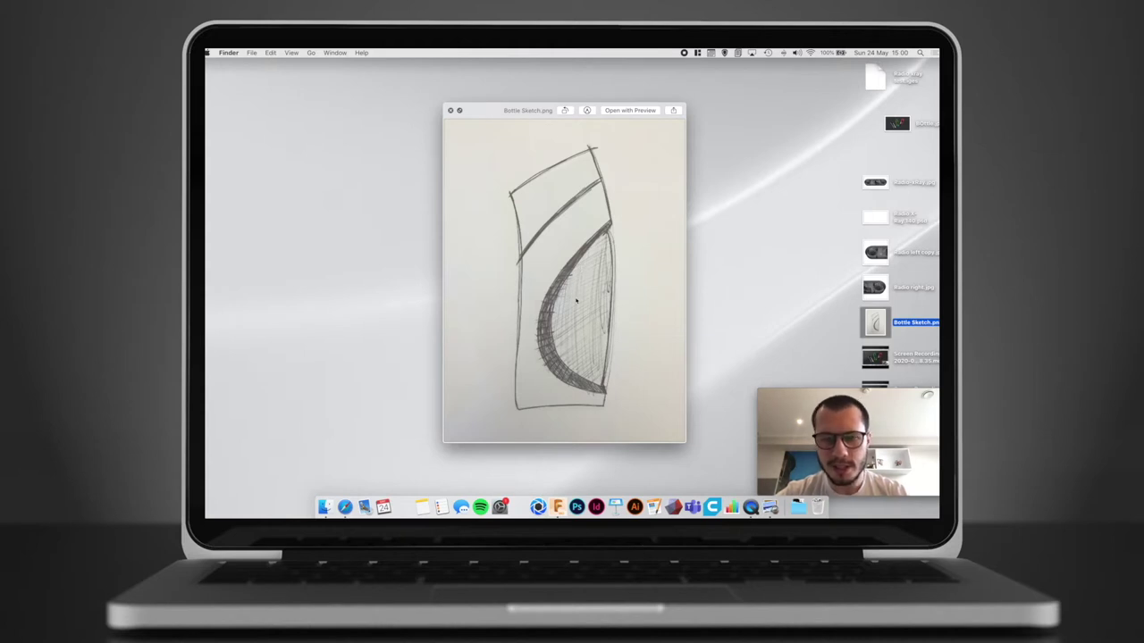
{"action": "key", "text": "space"}
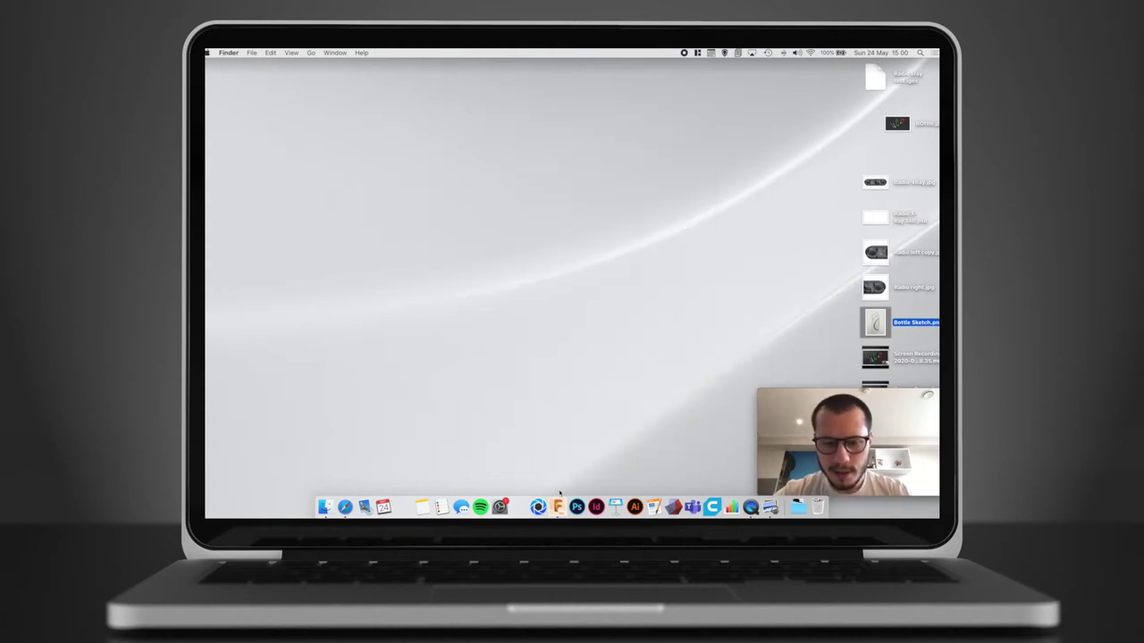
Switch to Fusion 360 and examine the finished blue bottle model's cap, split line and side cutout from several angles
{"action": "left_click", "coordinate": [558, 507]}
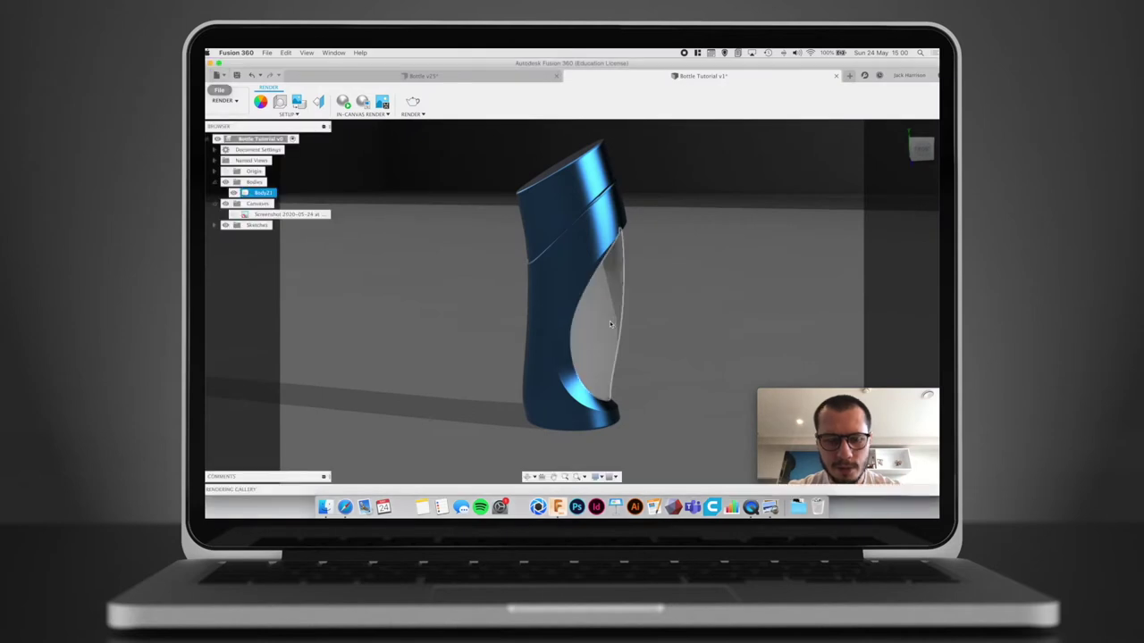
{"action": "middle_click_drag", "start_coordinate": [634, 307], "coordinate": [663, 299], "text": "shift"}
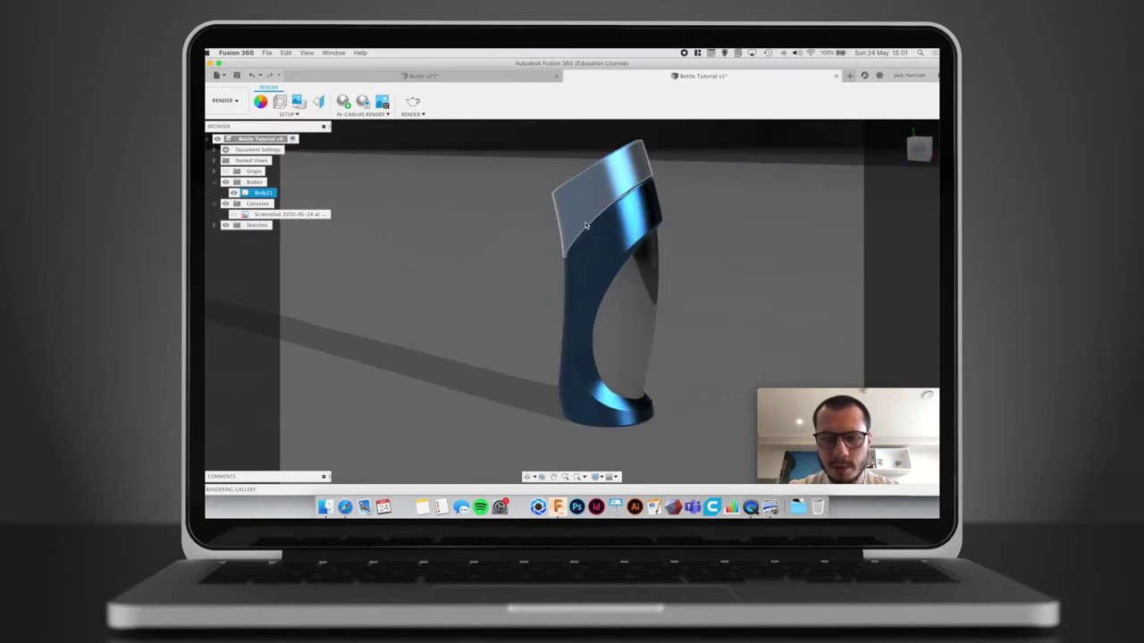
{"action": "middle_click_drag", "start_coordinate": [589, 227], "coordinate": [561, 148], "text": "shift"}
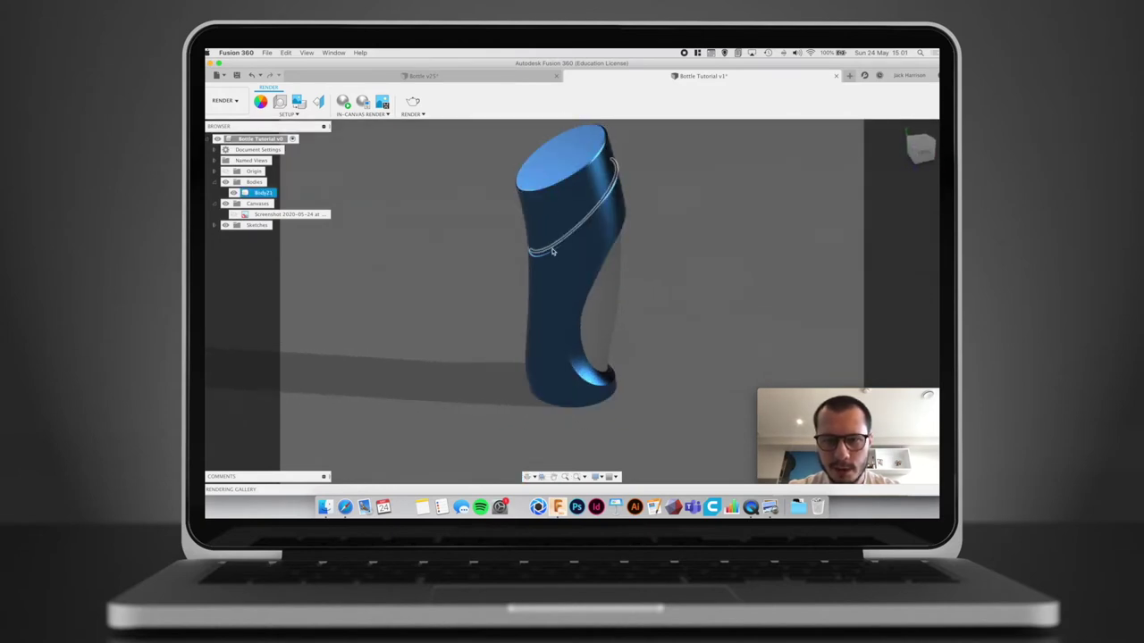
{"action": "middle_click_drag", "start_coordinate": [677, 262], "coordinate": [620, 307], "text": "shift"}
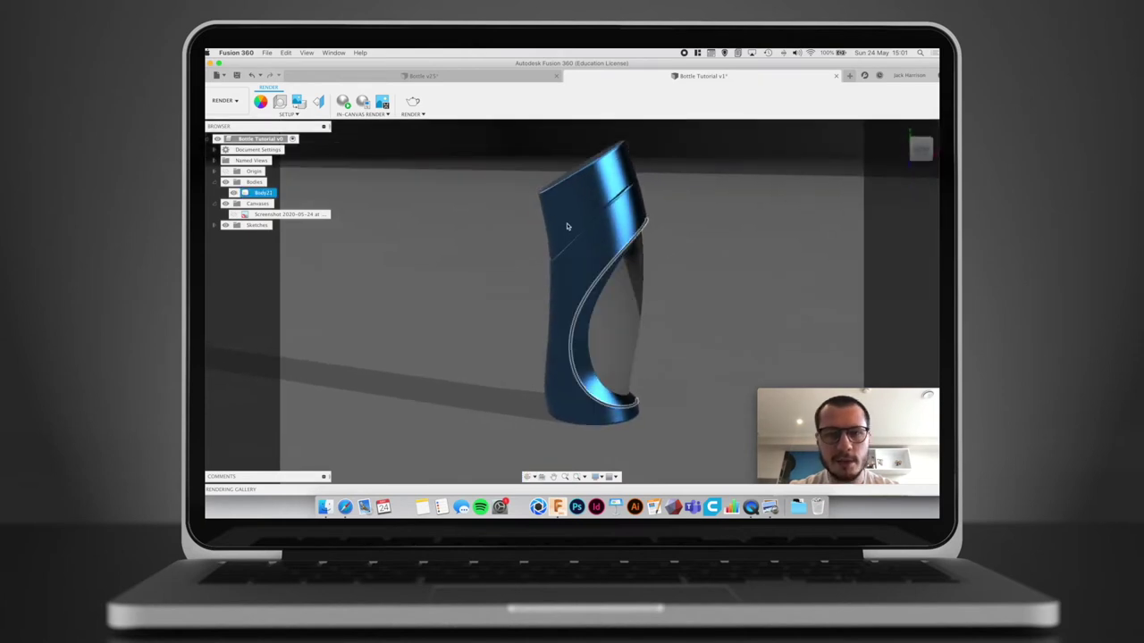
{"action": "key", "text": "Escape"}
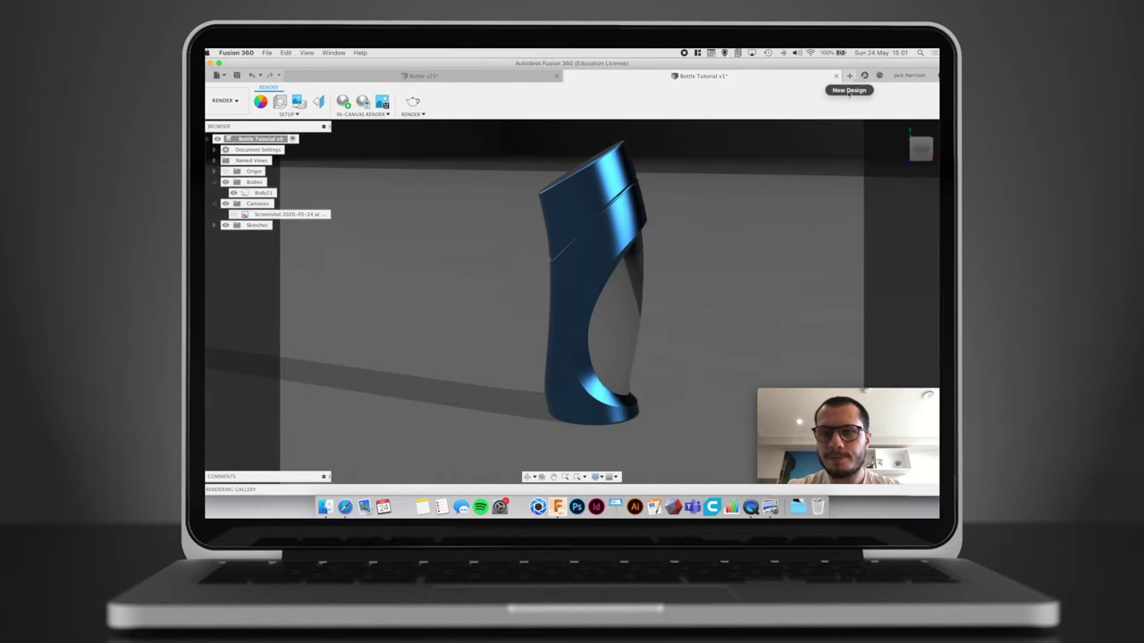
Create a new empty design
{"action": "left_click", "coordinate": [849, 75]}
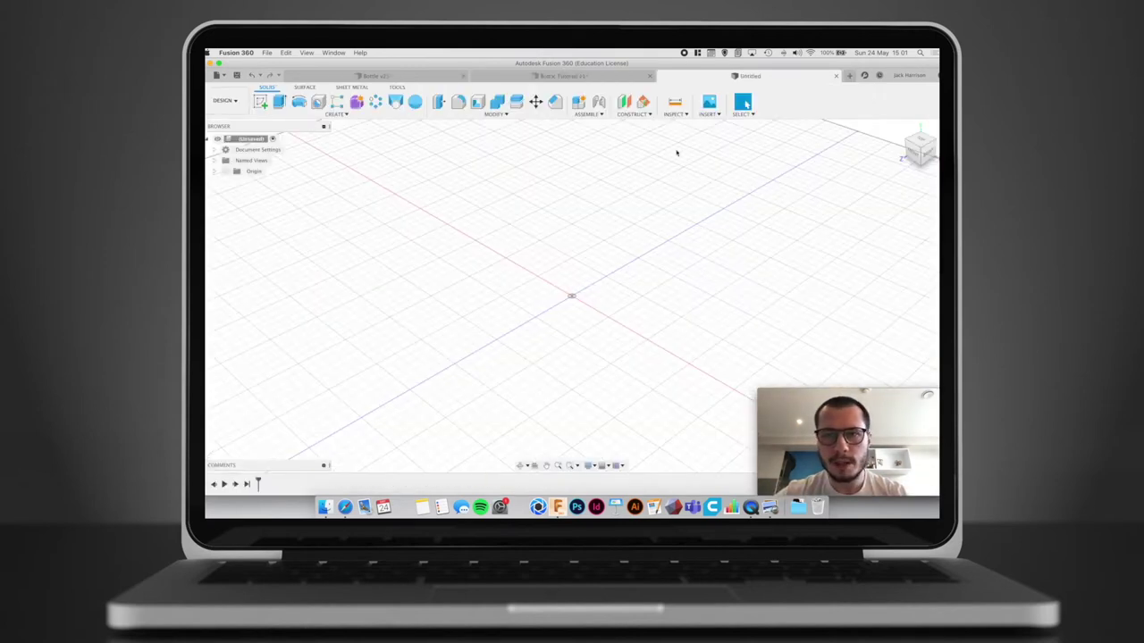
{"action": "left_click", "coordinate": [708, 114]}
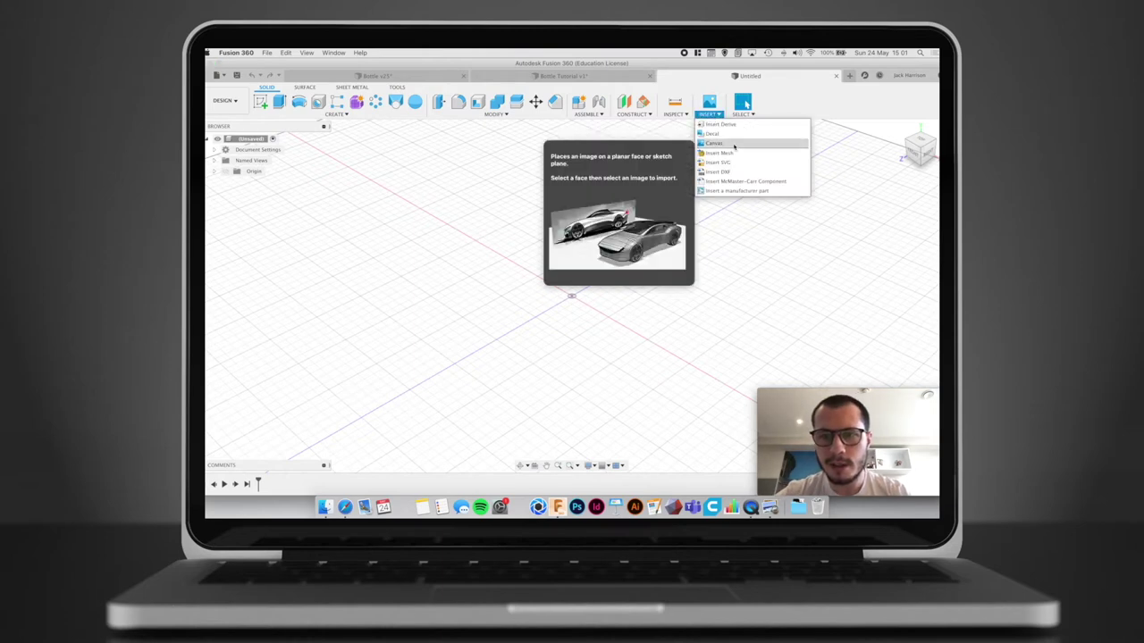
{"action": "left_click", "coordinate": [714, 144]}
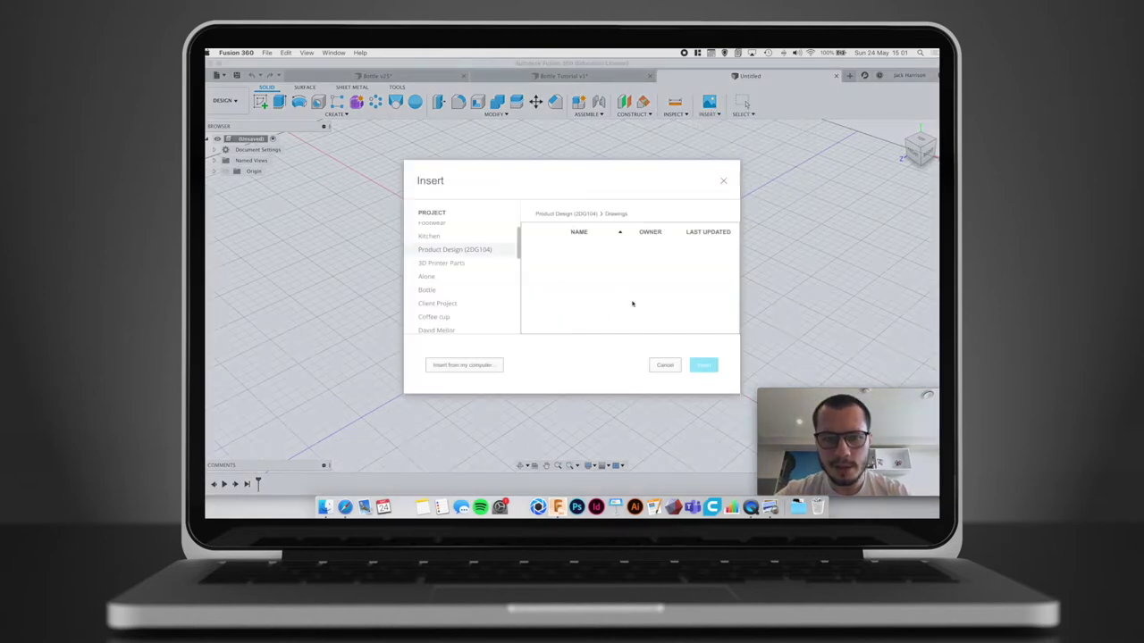
{"action": "left_click", "coordinate": [723, 181]}
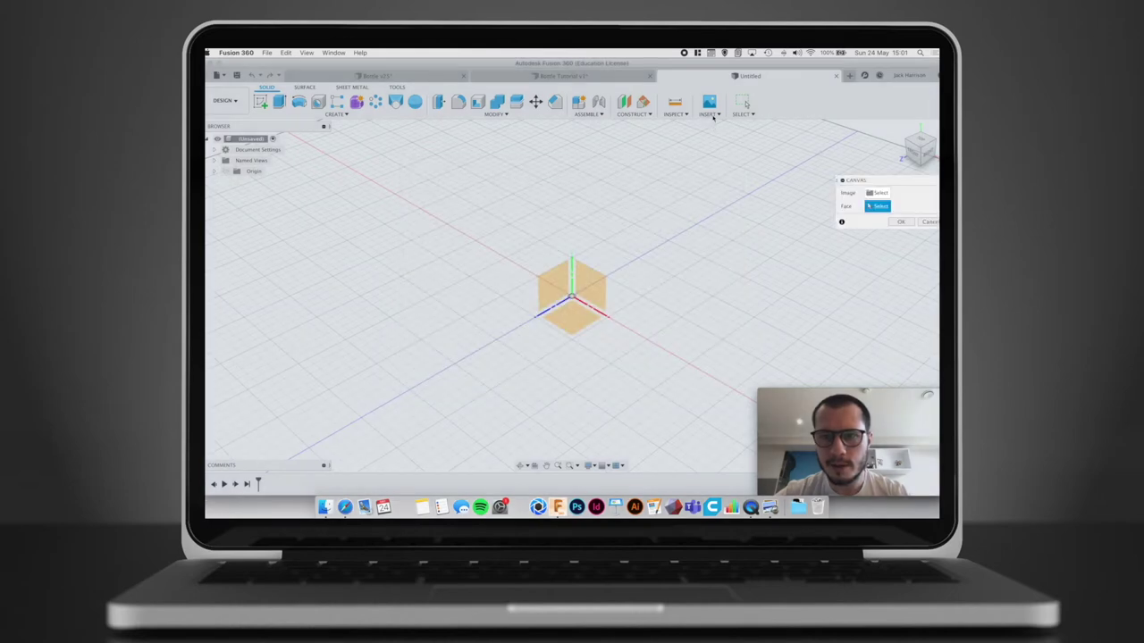
Insert Bottle Sketch.png from the computer's Desktop as a canvas on the XY plane with the default size and opacity
{"action": "left_click", "coordinate": [713, 117]}
{"action": "left_click", "coordinate": [711, 145]}
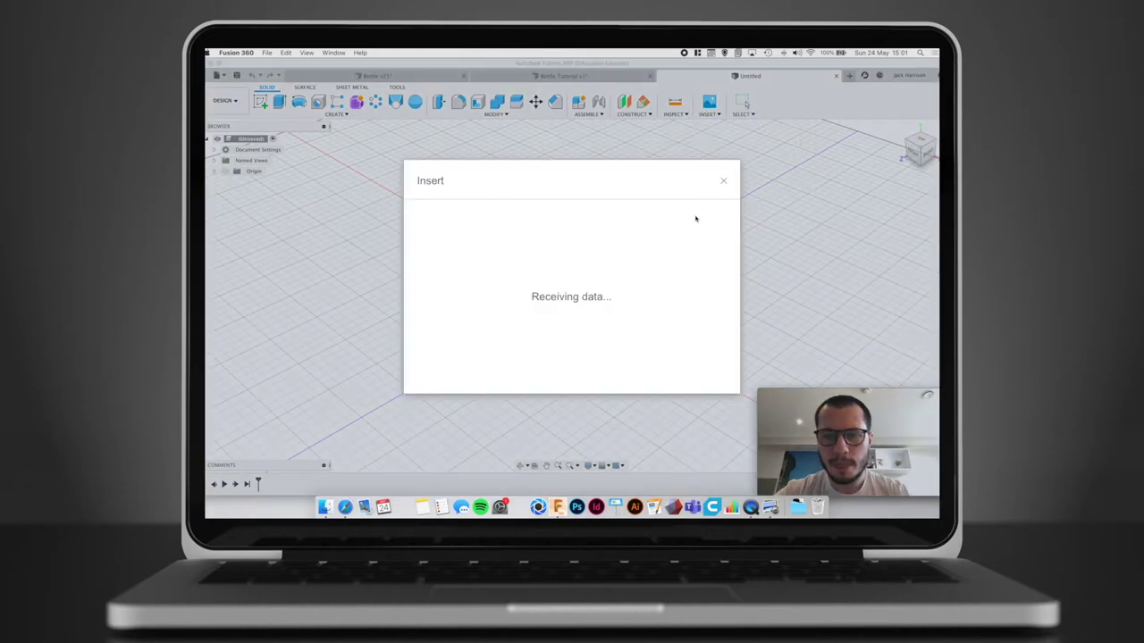
{"action": "left_click", "coordinate": [495, 366]}
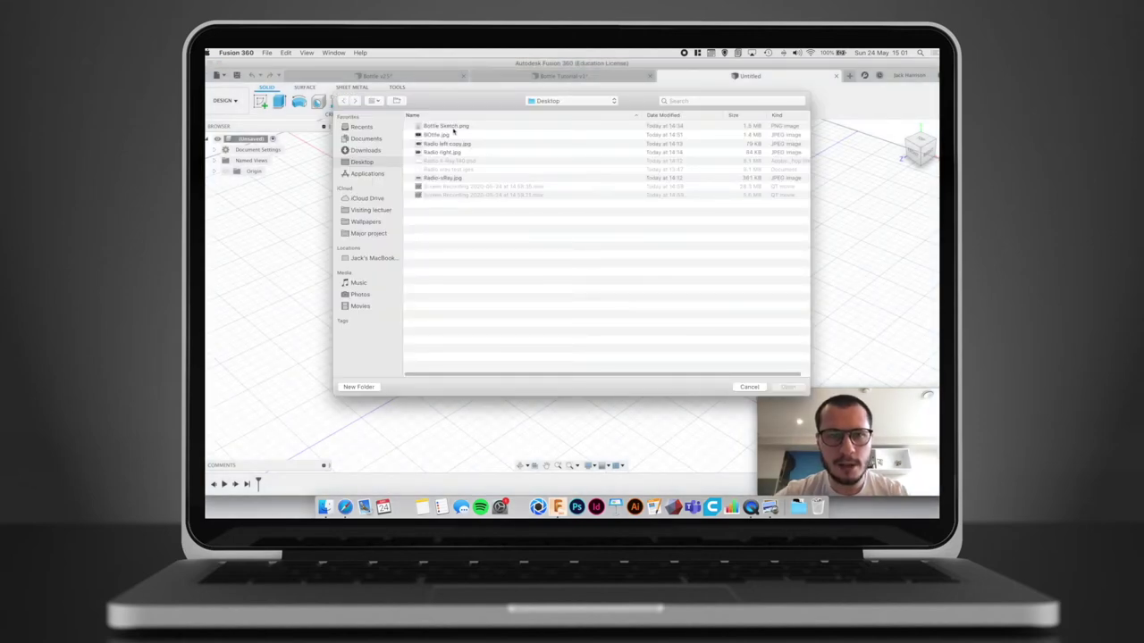
{"action": "left_click", "coordinate": [452, 128]}
{"action": "double_click", "coordinate": [453, 128]}
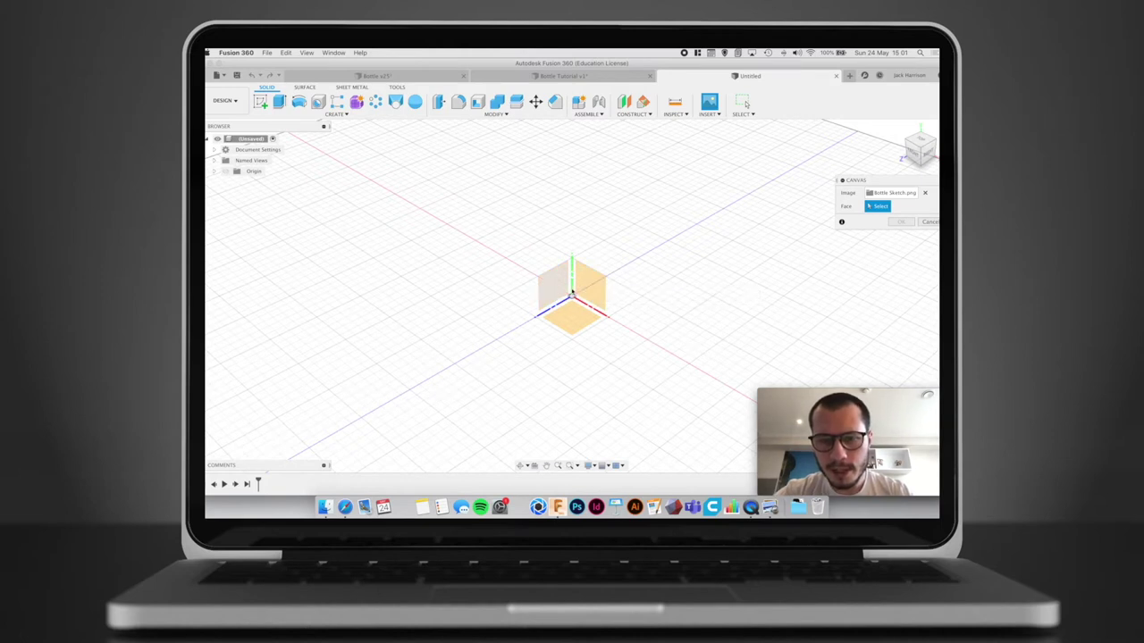
{"action": "left_click", "coordinate": [585, 290]}
{"action": "left_click_drag", "start_coordinate": [588, 290], "coordinate": [691, 261]}
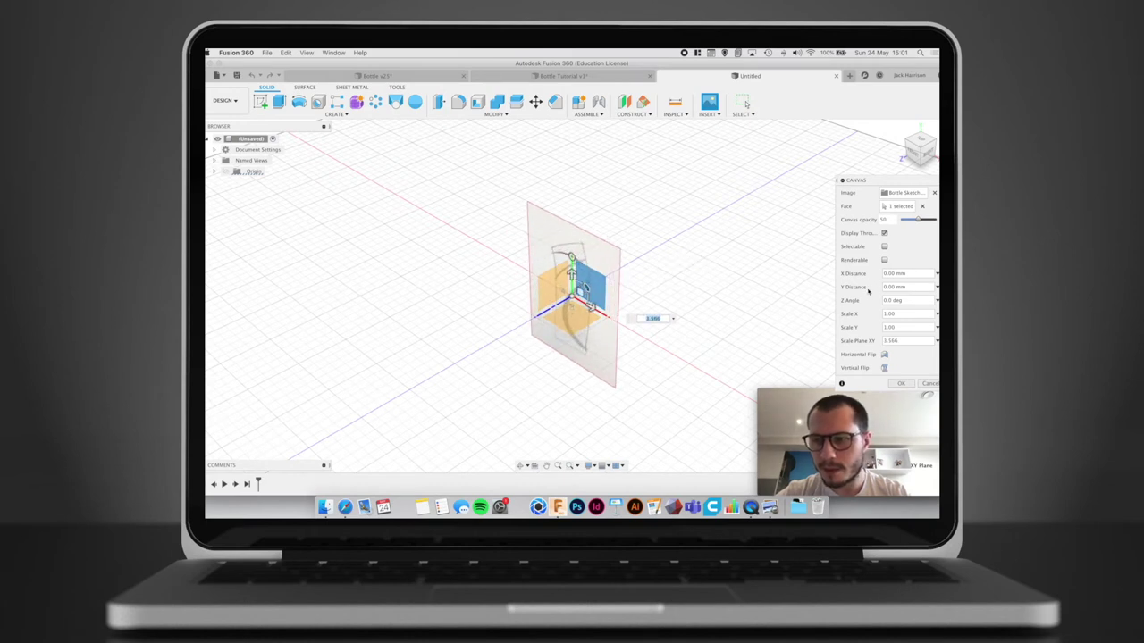
{"action": "left_click", "coordinate": [901, 383]}
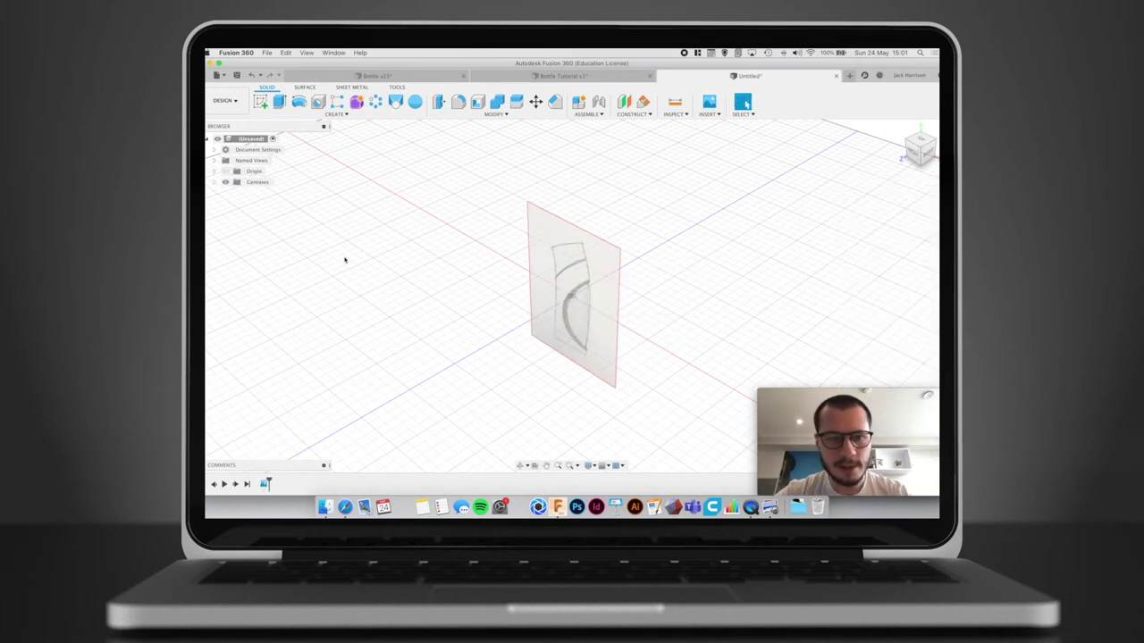
Calibrate the Bottle Sketch canvas in the front view by setting the width across the bottle's base corners to 85 mm
{"action": "left_click", "coordinate": [215, 183]}
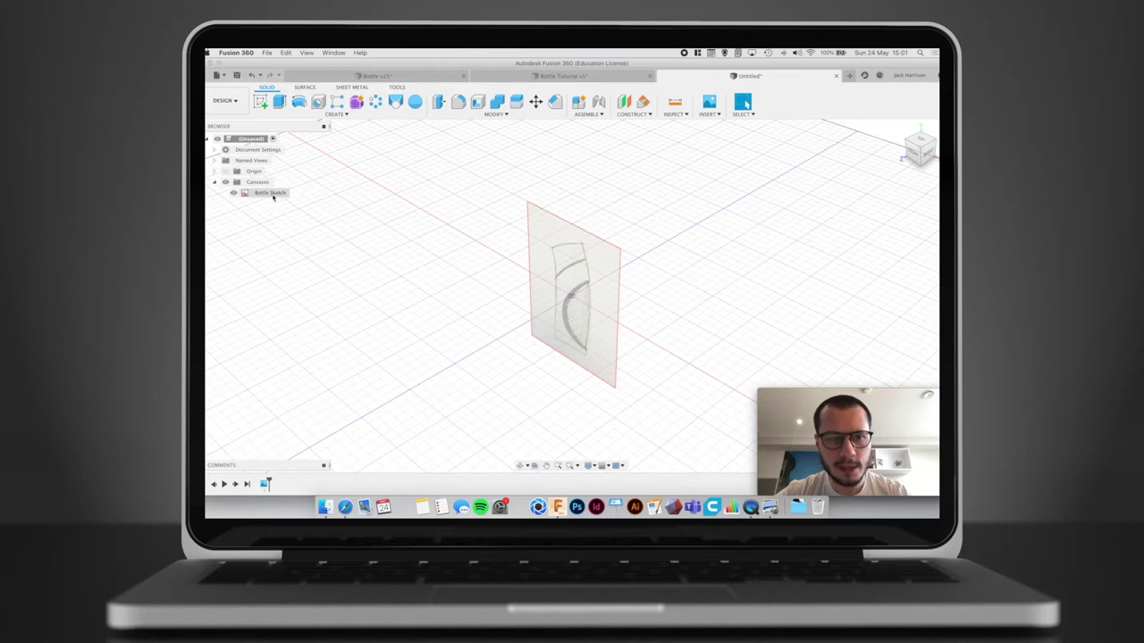
{"action": "right_click", "coordinate": [273, 195]}
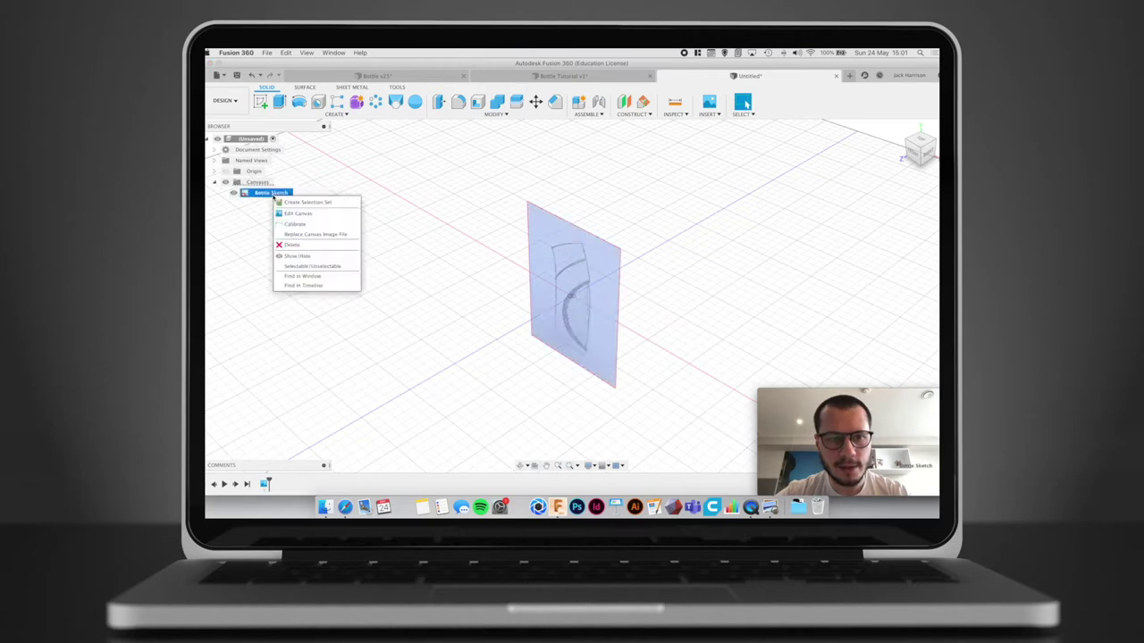
{"action": "left_click", "coordinate": [295, 223]}
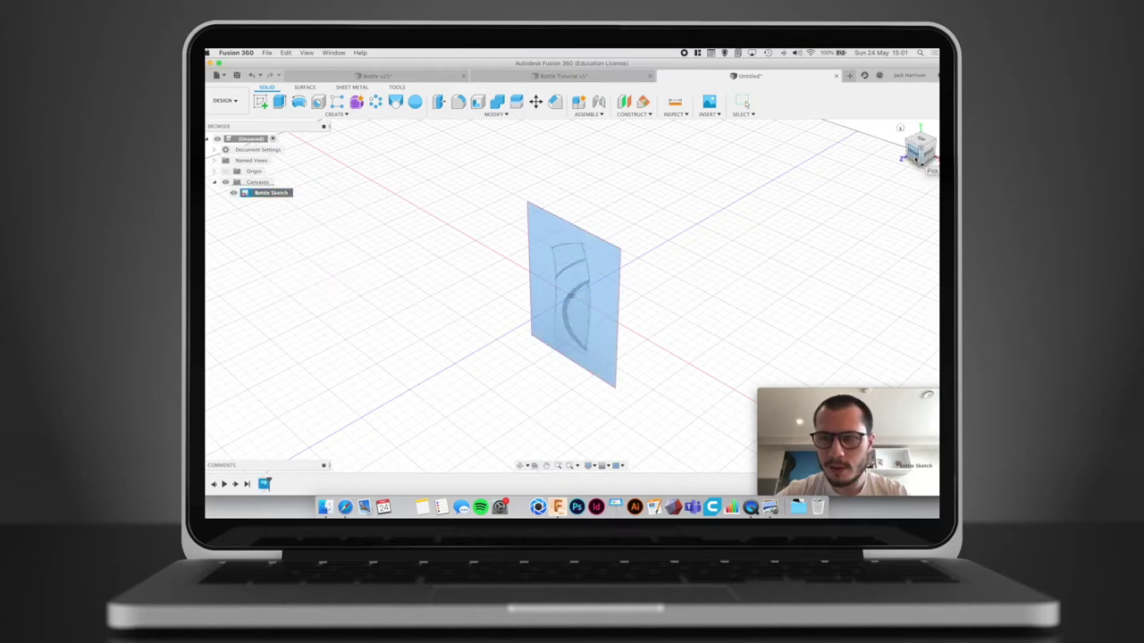
{"action": "scroll", "coordinate": [591, 364], "scroll_direction": "up", "scroll_amount": 5}
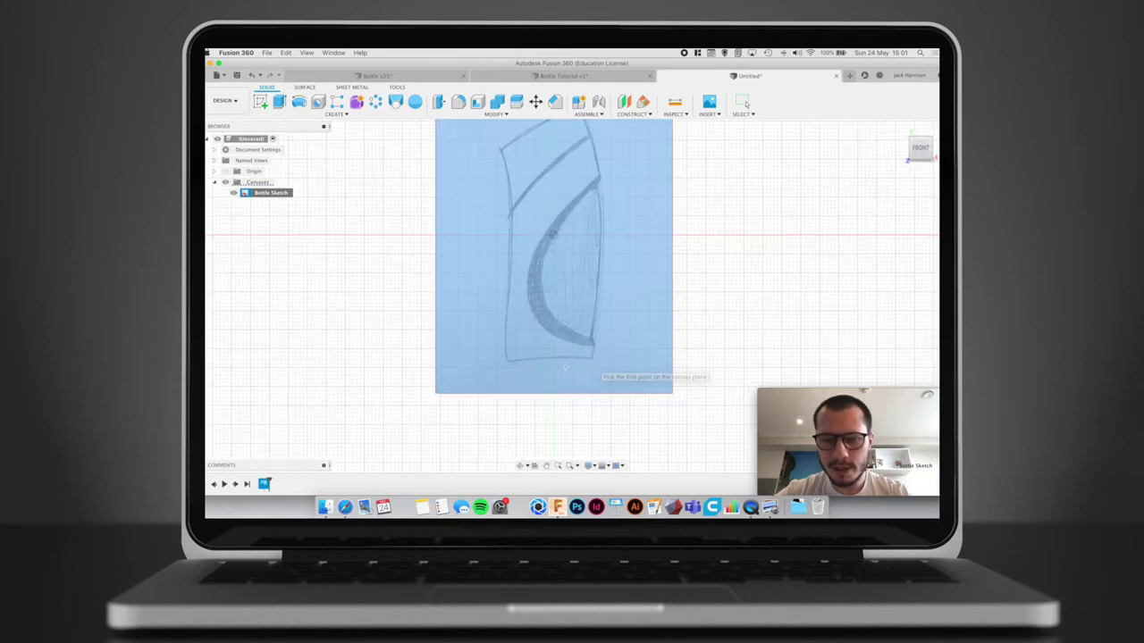
{"action": "left_click", "coordinate": [506, 355]}
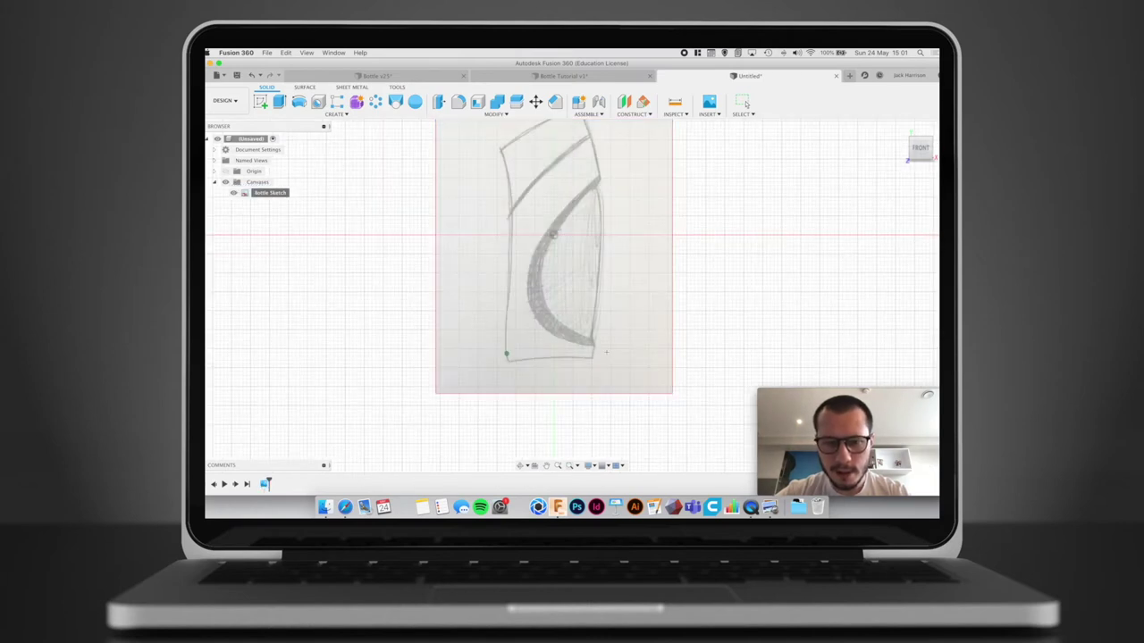
{"action": "left_click", "coordinate": [592, 357]}
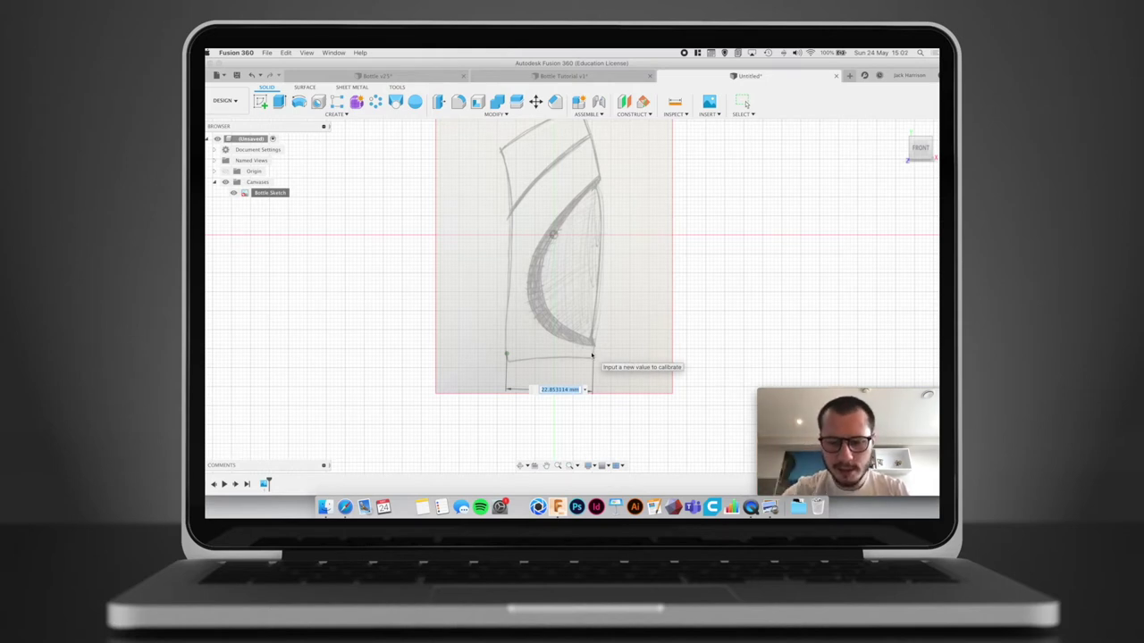
{"action": "type", "text": "85mm"}
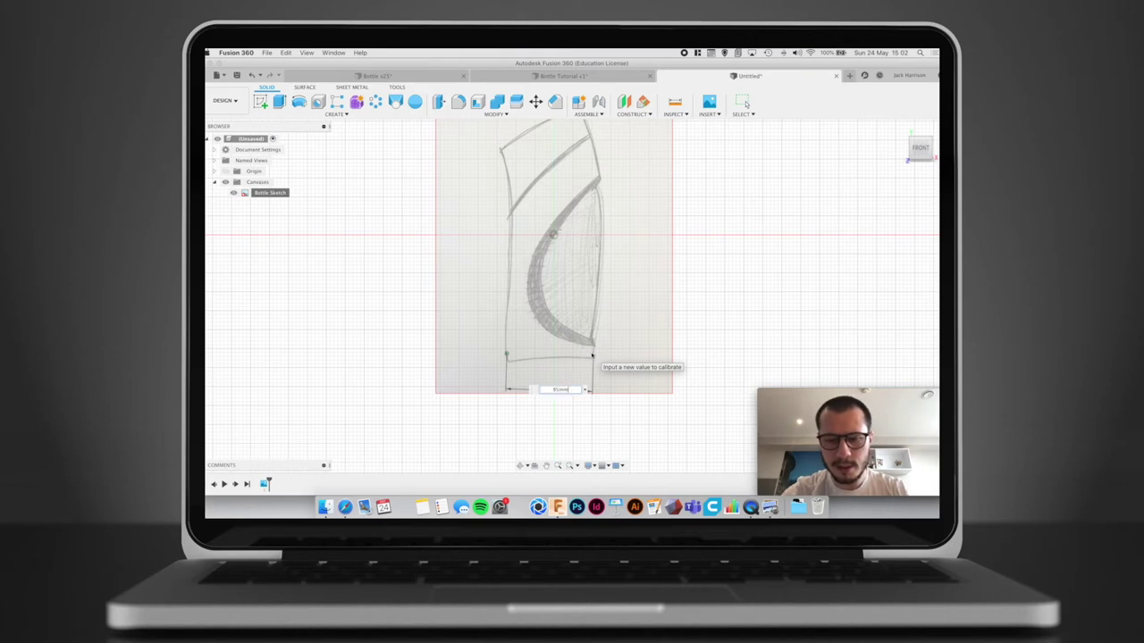
{"action": "key", "text": "Return"}
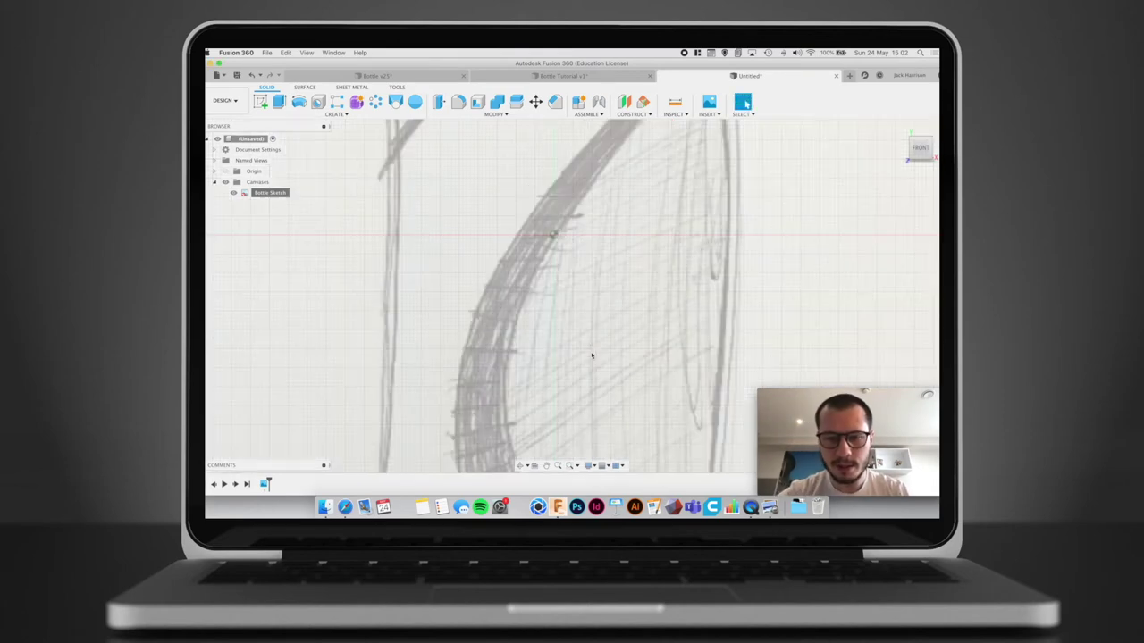
Move the Bottle Sketch canvas about 5 mm in X and 120.6 mm in Y, centring the bottle's base on the origin
{"action": "scroll", "coordinate": [610, 338], "scroll_direction": "up", "scroll_amount": 2}
{"action": "scroll", "coordinate": [610, 339], "scroll_direction": "down", "scroll_amount": 10}
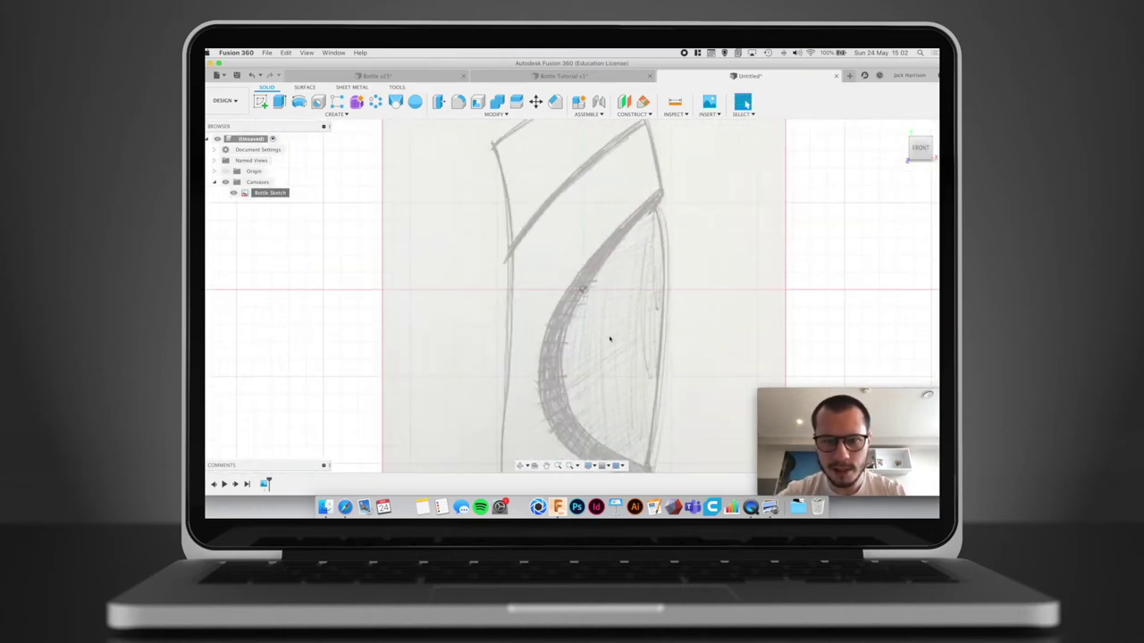
{"action": "scroll", "coordinate": [611, 338], "scroll_direction": "down", "scroll_amount": 3}
{"action": "scroll", "coordinate": [612, 332], "scroll_direction": "up", "scroll_amount": 6}
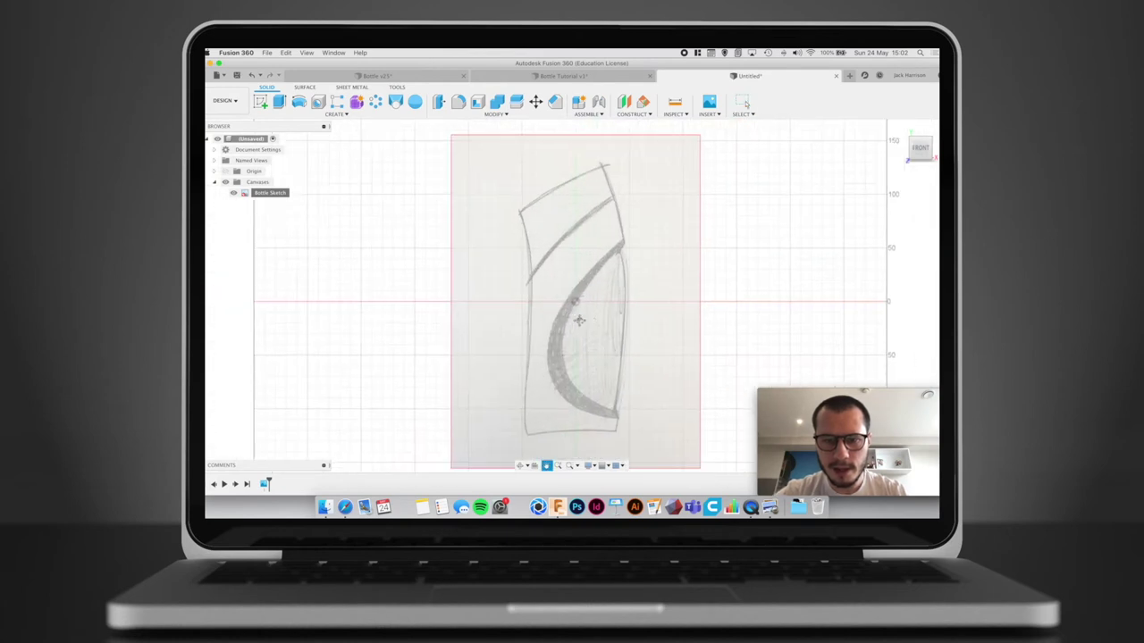
{"action": "right_click", "coordinate": [279, 194]}
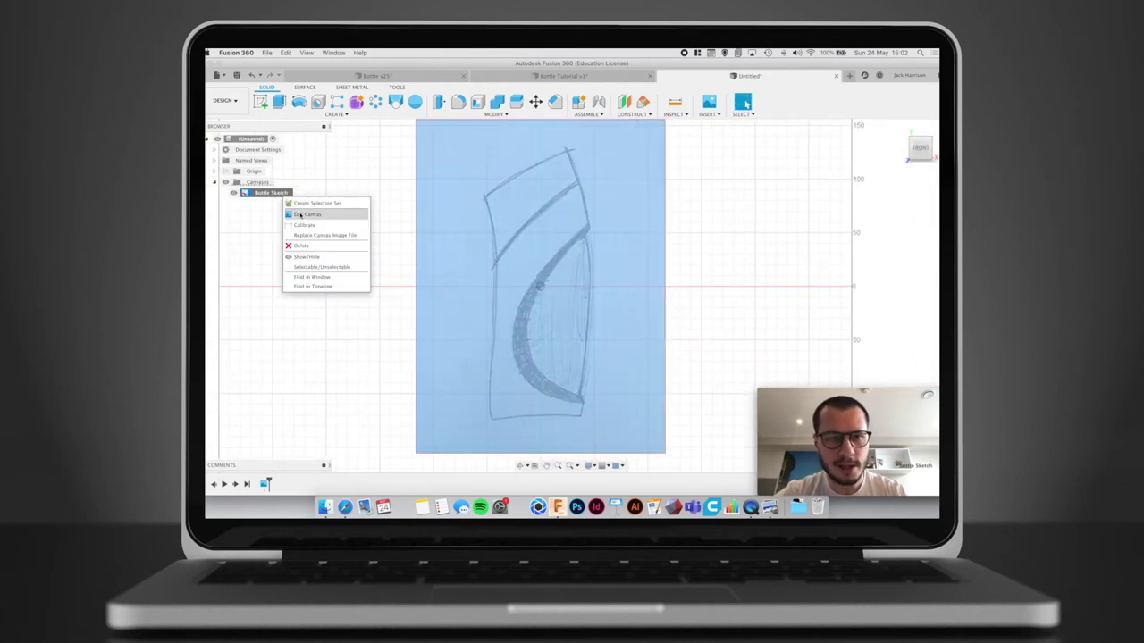
{"action": "left_click", "coordinate": [300, 216]}
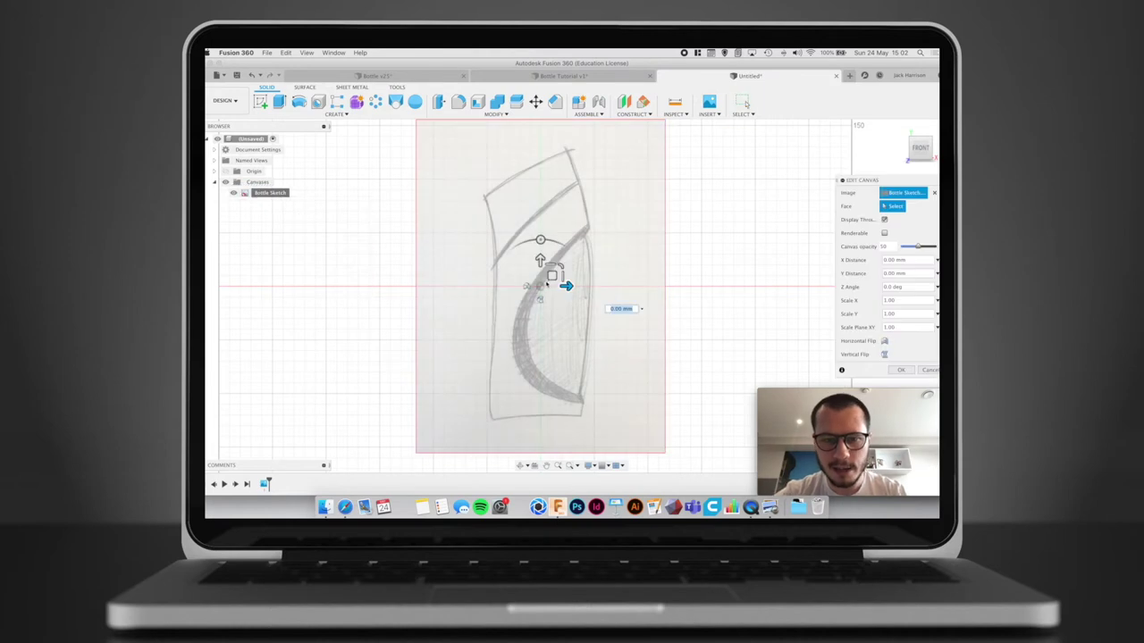
{"action": "middle_click_drag", "start_coordinate": [576, 351], "coordinate": [586, 419]}
{"action": "left_click_drag", "start_coordinate": [562, 344], "coordinate": [563, 203]}
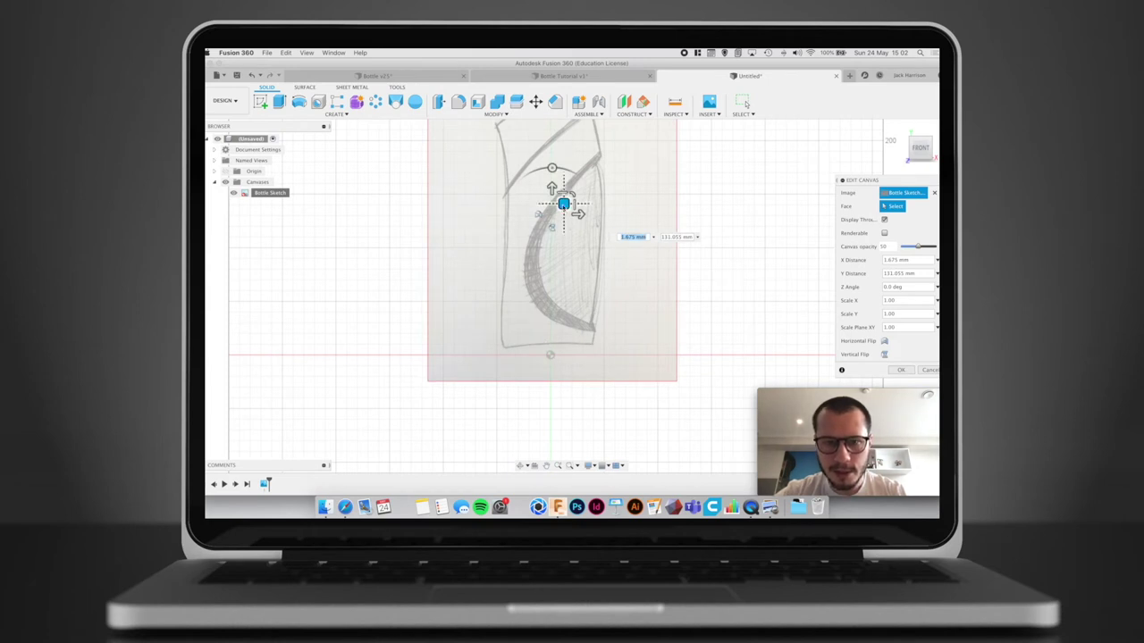
{"action": "left_click_drag", "start_coordinate": [563, 205], "coordinate": [564, 214]}
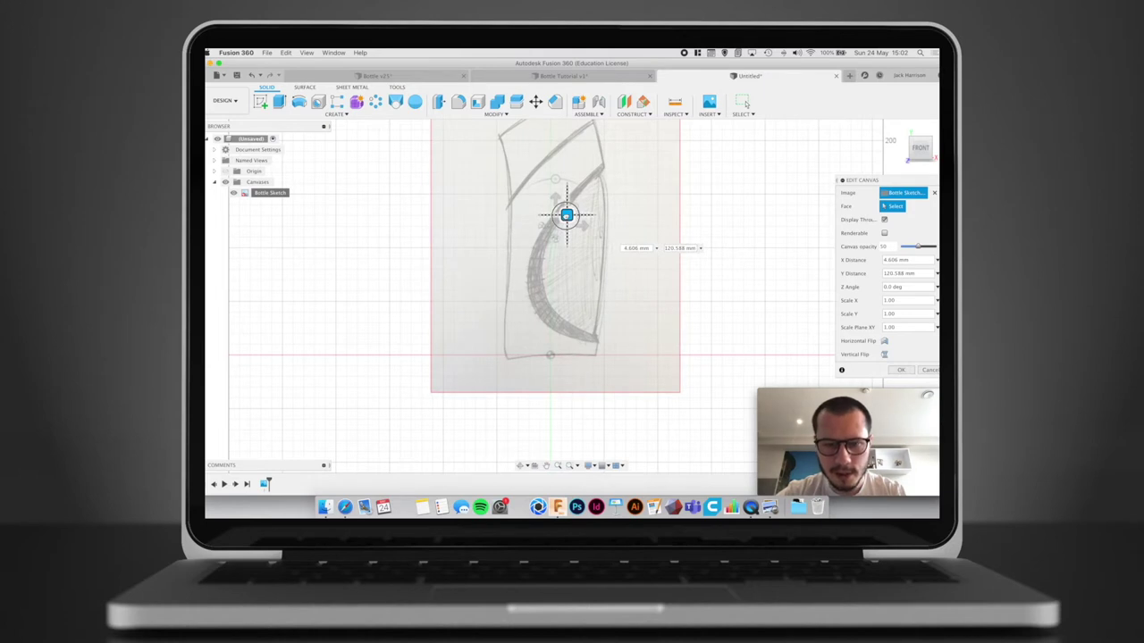
{"action": "left_click_drag", "start_coordinate": [565, 216], "coordinate": [567, 215]}
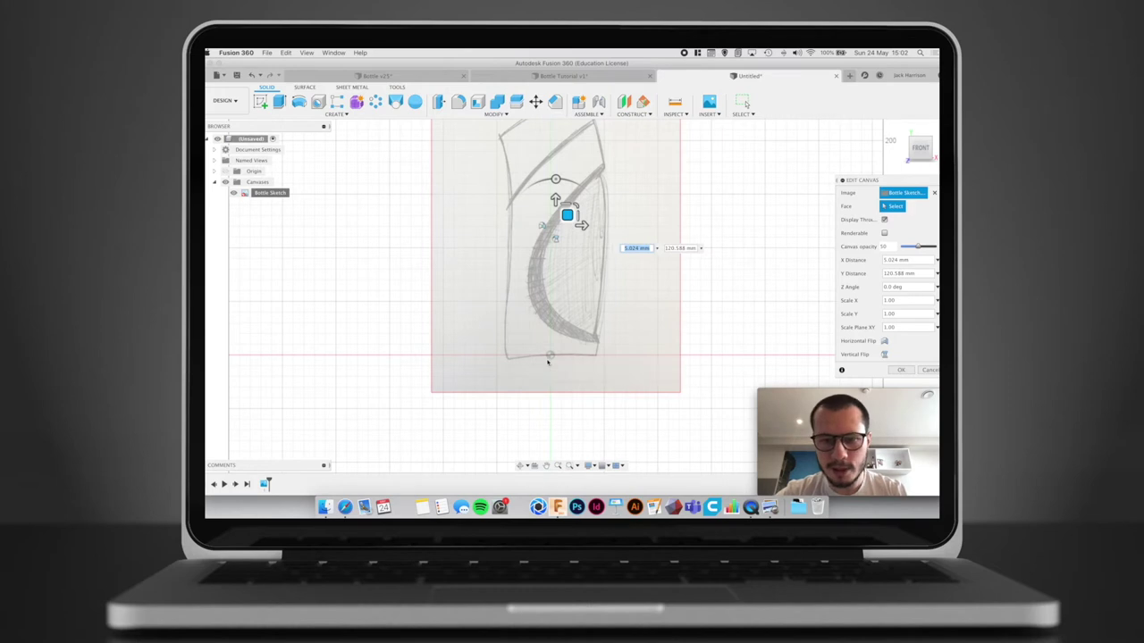
{"action": "left_click", "coordinate": [901, 369]}
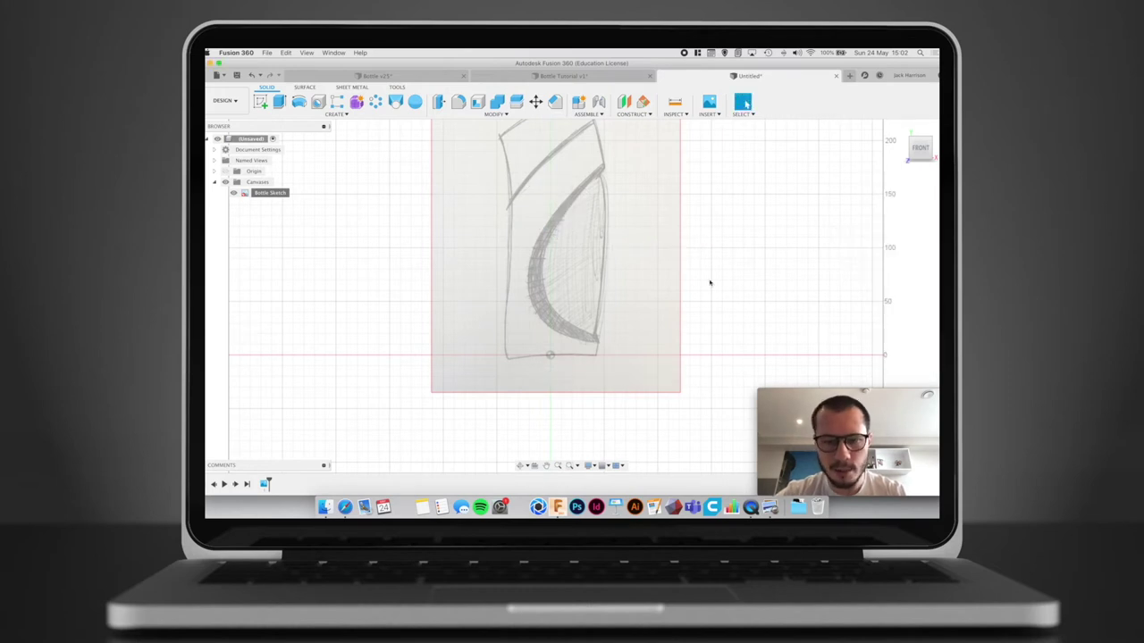
{"action": "middle_click_drag", "start_coordinate": [711, 282], "coordinate": [709, 317]}
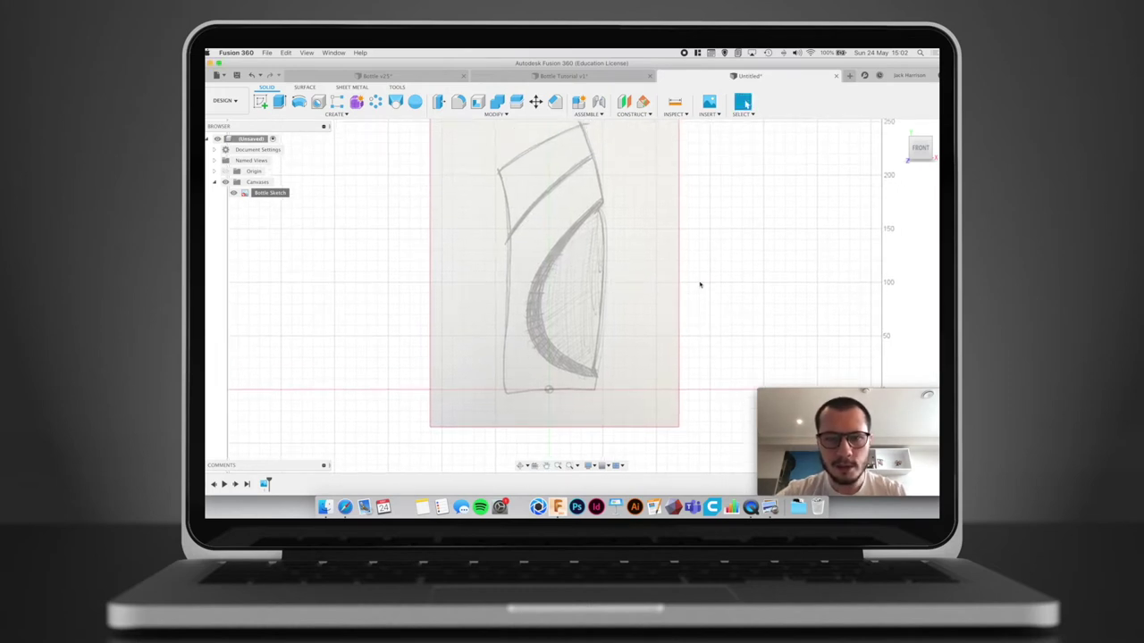
Create a form and place a T-spline cylinder on the ground plane, centred on the origin with a diameter of 80 mm
{"action": "mouse_move", "coordinate": [702, 271]}
{"action": "middle_mouse_down", "text": "shift"}
{"action": "mouse_move", "coordinate": [658, 306]}
{"action": "mouse_move", "coordinate": [718, 311]}
{"action": "mouse_move", "coordinate": [741, 283]}
{"action": "mouse_move", "coordinate": [616, 286]}
{"action": "middle_mouse_up", "text": "shift"}
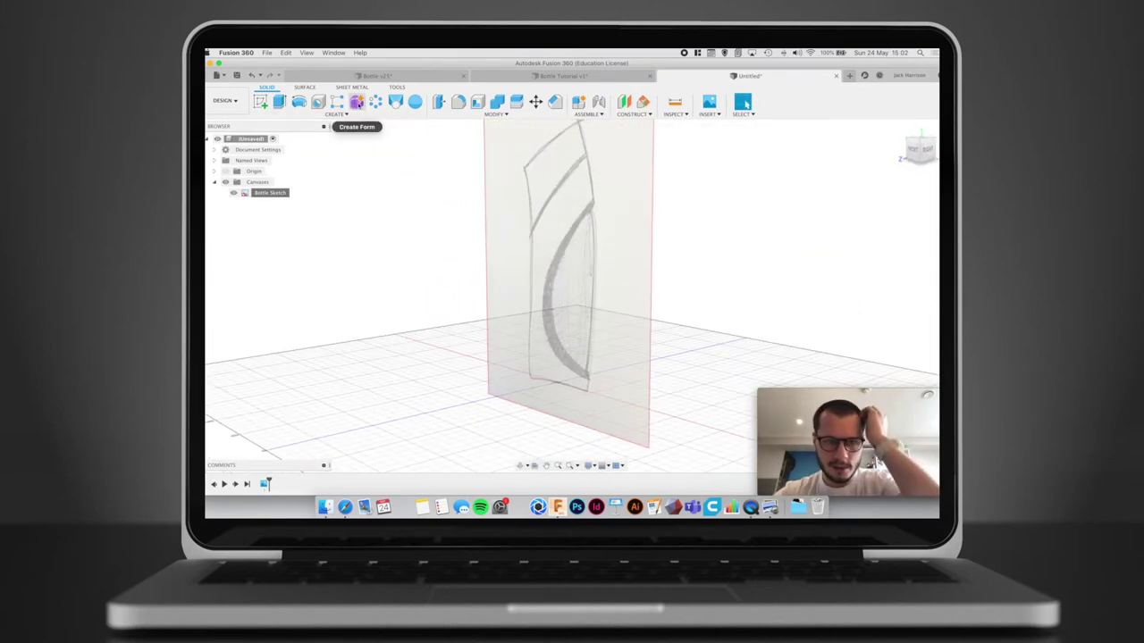
{"action": "left_click", "coordinate": [359, 104]}
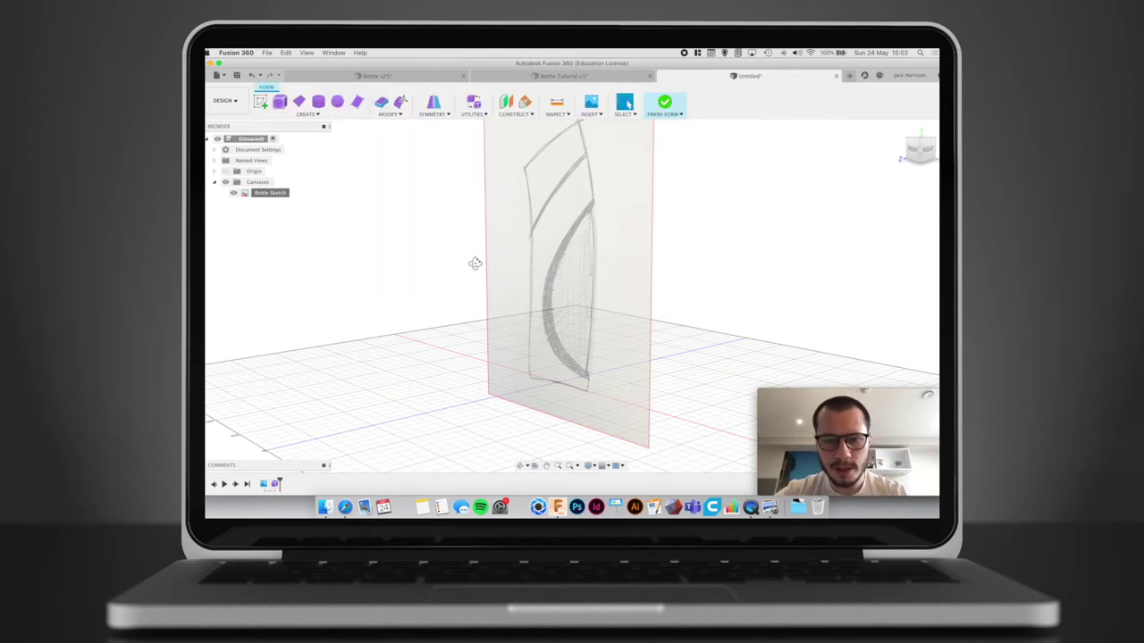
{"action": "middle_click_drag", "start_coordinate": [475, 264], "coordinate": [479, 276], "text": "shift"}
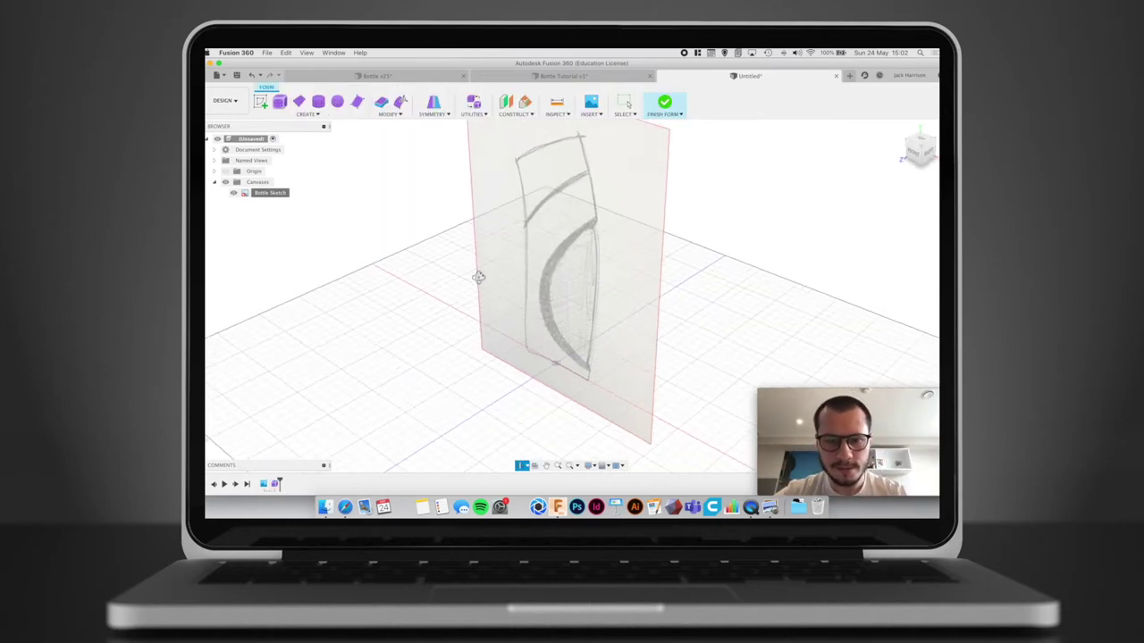
{"action": "left_click", "coordinate": [318, 110]}
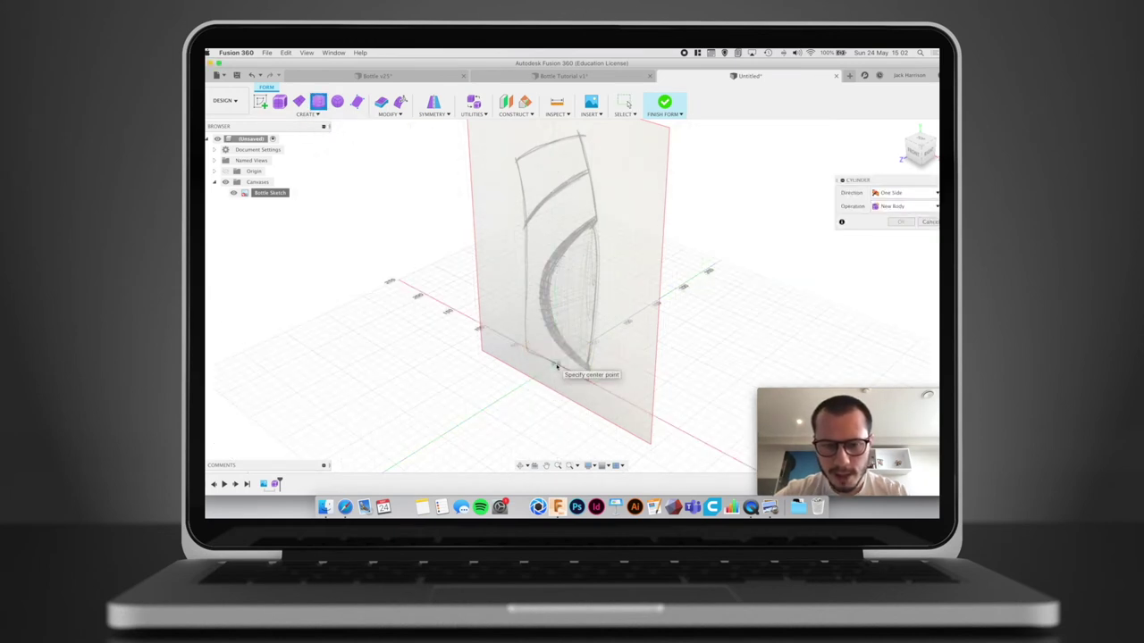
{"action": "left_click", "coordinate": [557, 366]}
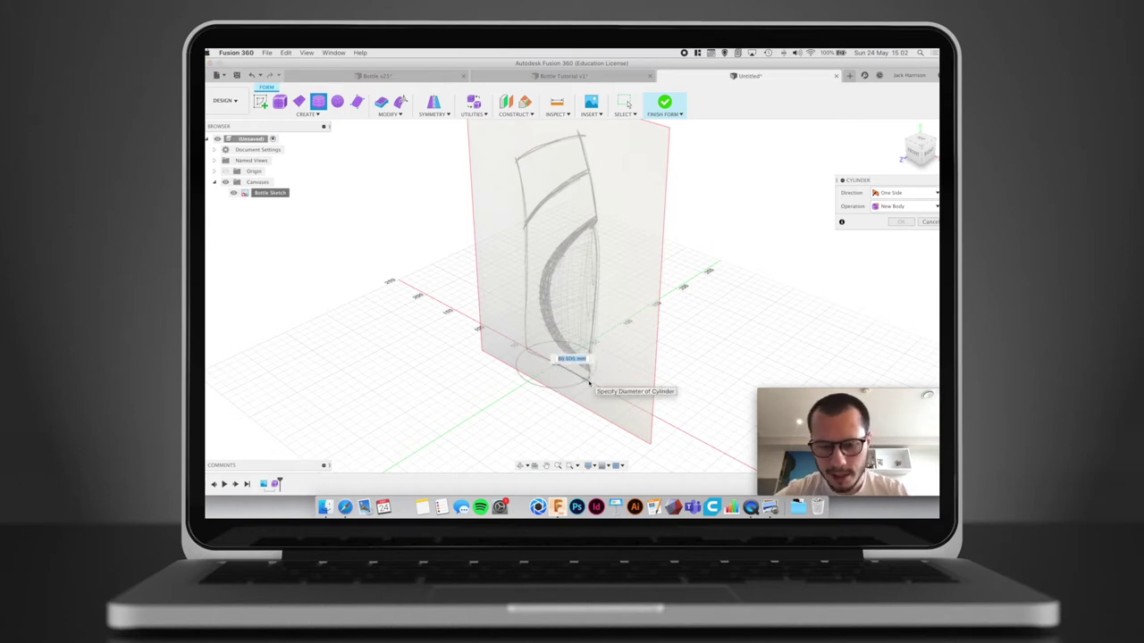
{"action": "type", "text": "80"}
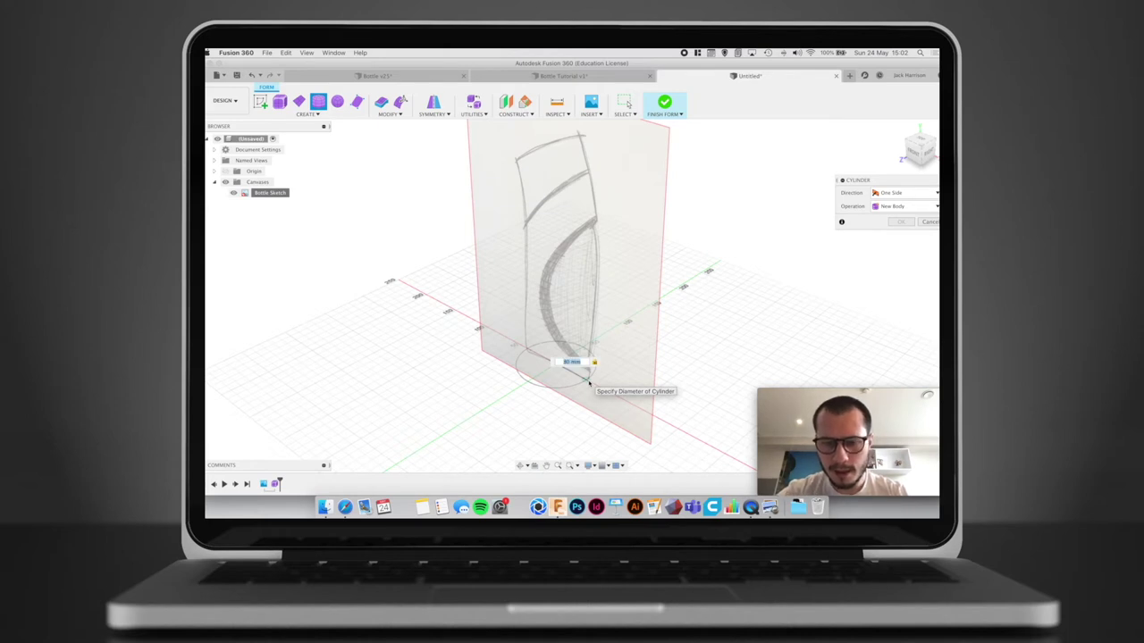
{"action": "key", "text": "Return"}
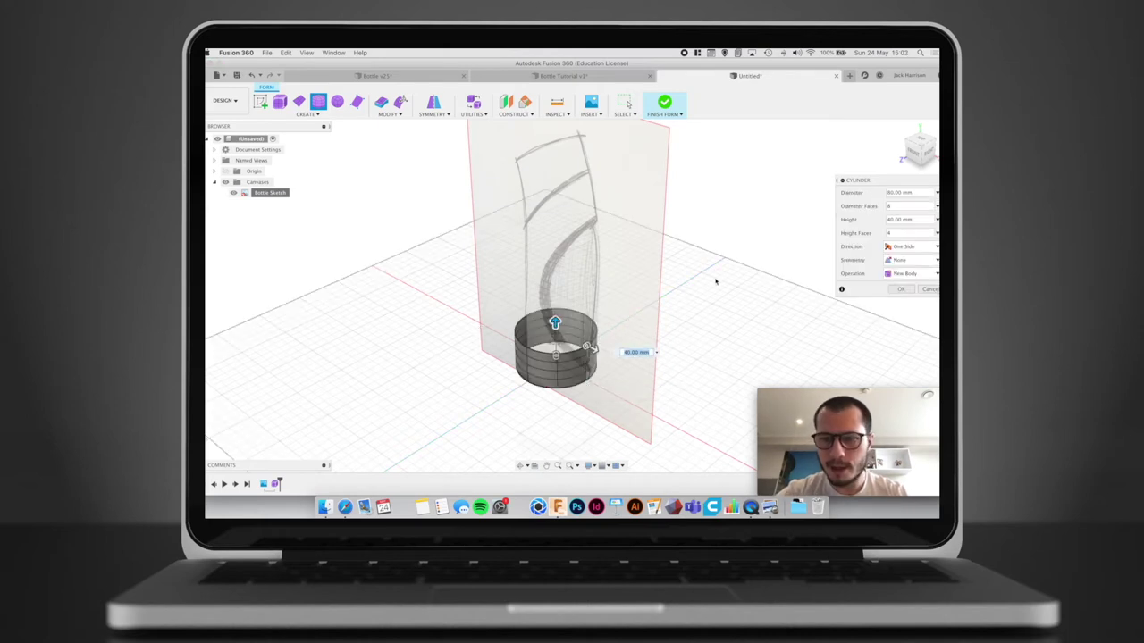
Raise the height of the form cylinder to about 83 mm and finish creating it
{"action": "mouse_move", "coordinate": [714, 283]}
{"action": "middle_mouse_down", "text": "shift"}
{"action": "mouse_move", "coordinate": [669, 299]}
{"action": "mouse_move", "coordinate": [733, 274]}
{"action": "mouse_move", "coordinate": [710, 298]}
{"action": "mouse_move", "coordinate": [625, 313]}
{"action": "middle_mouse_up", "text": "shift"}
{"action": "left_click_drag", "start_coordinate": [548, 338], "coordinate": [552, 283]}
{"action": "left_click", "coordinate": [901, 288]}
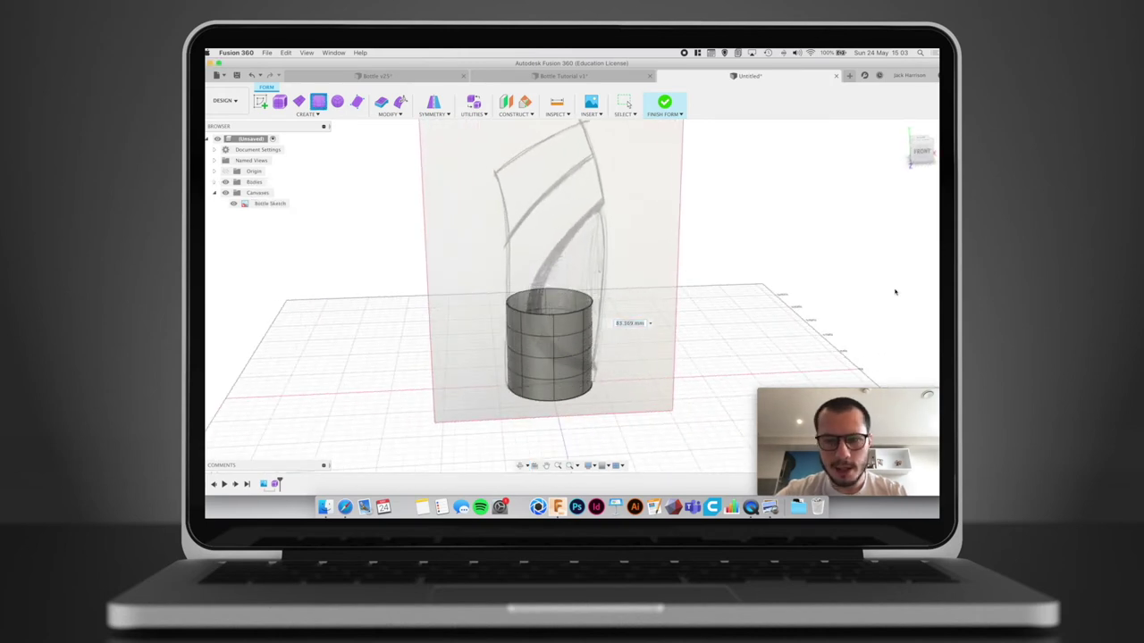
Start Edit Form in the front view and select the lowest intermediate horizontal edge loop of the cylinder
{"action": "left_click", "coordinate": [922, 153]}
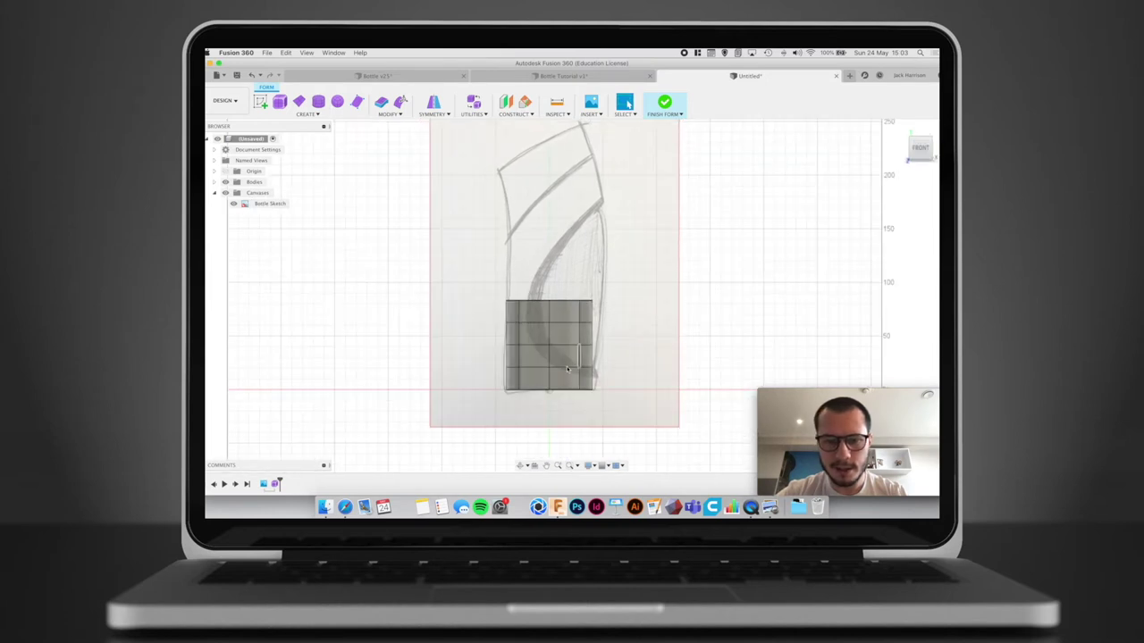
{"action": "scroll", "coordinate": [567, 369], "scroll_direction": "up", "scroll_amount": 5}
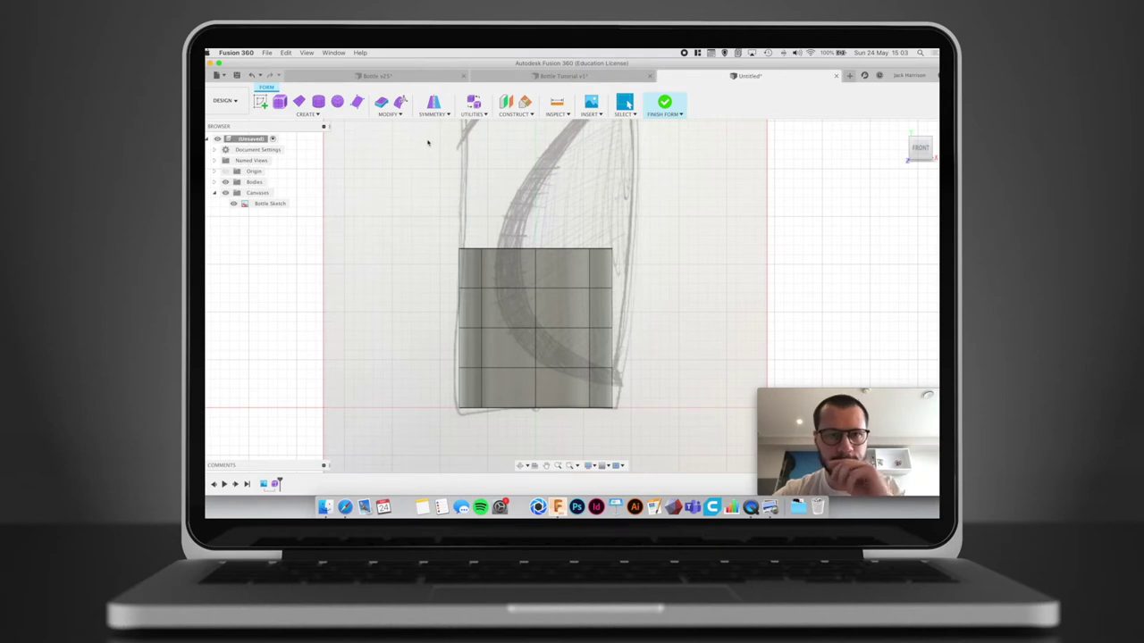
{"action": "left_click", "coordinate": [400, 101]}
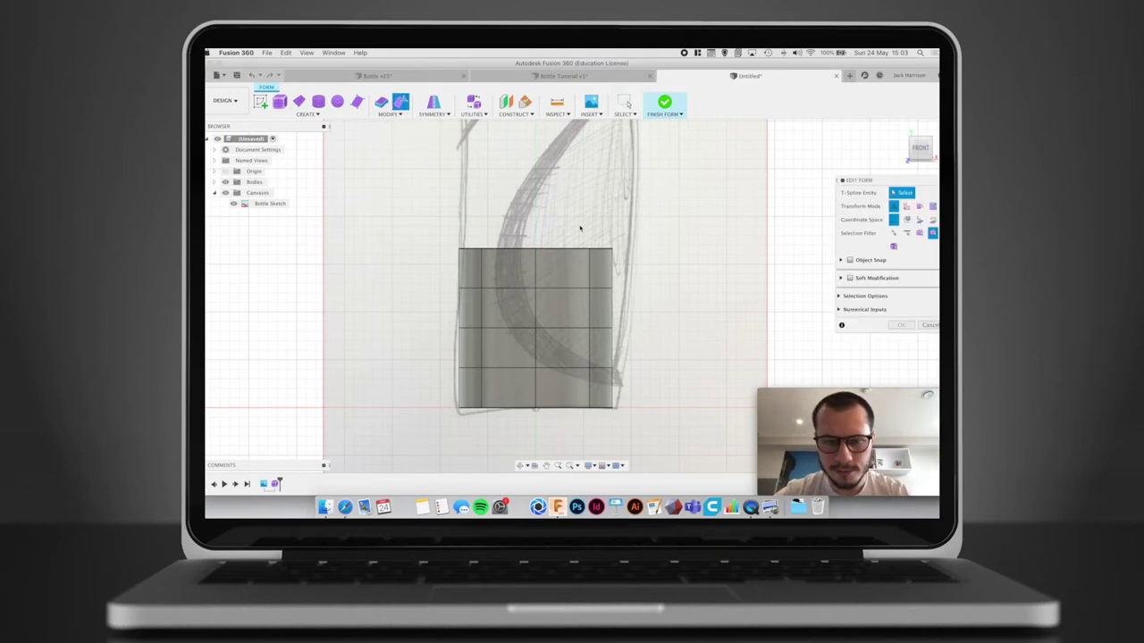
{"action": "left_click", "coordinate": [561, 367]}
Try to scale the lowest intermediate edge loop along single directions in an angled view
{"action": "middle_click_drag", "start_coordinate": [666, 340], "coordinate": [563, 358], "text": "shift"}
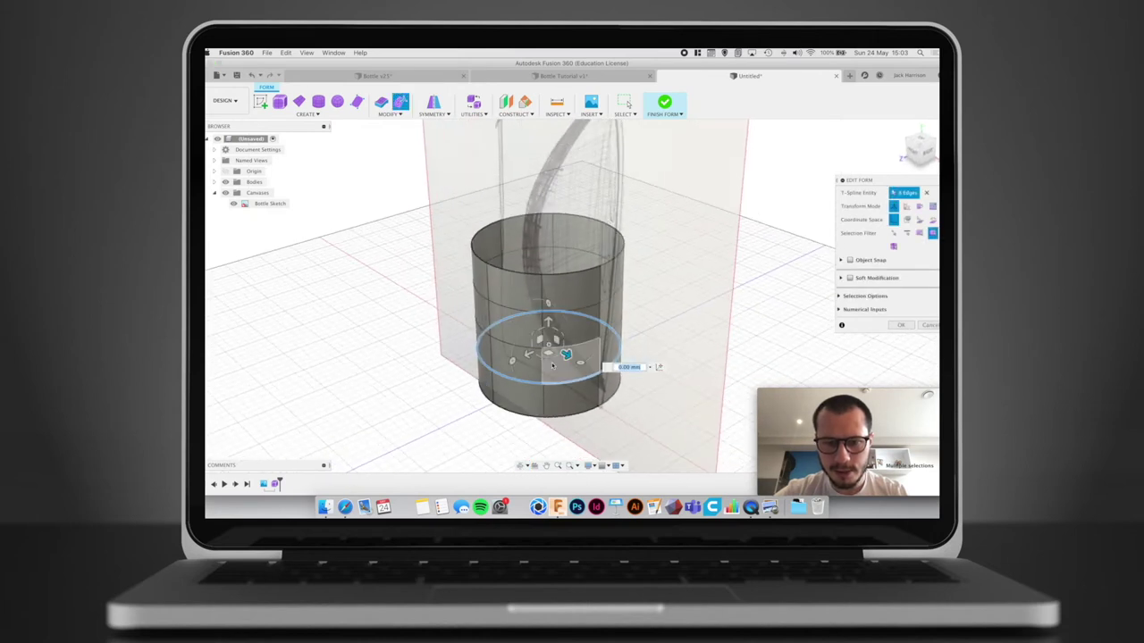
{"action": "left_click_drag", "start_coordinate": [558, 358], "coordinate": [579, 371]}
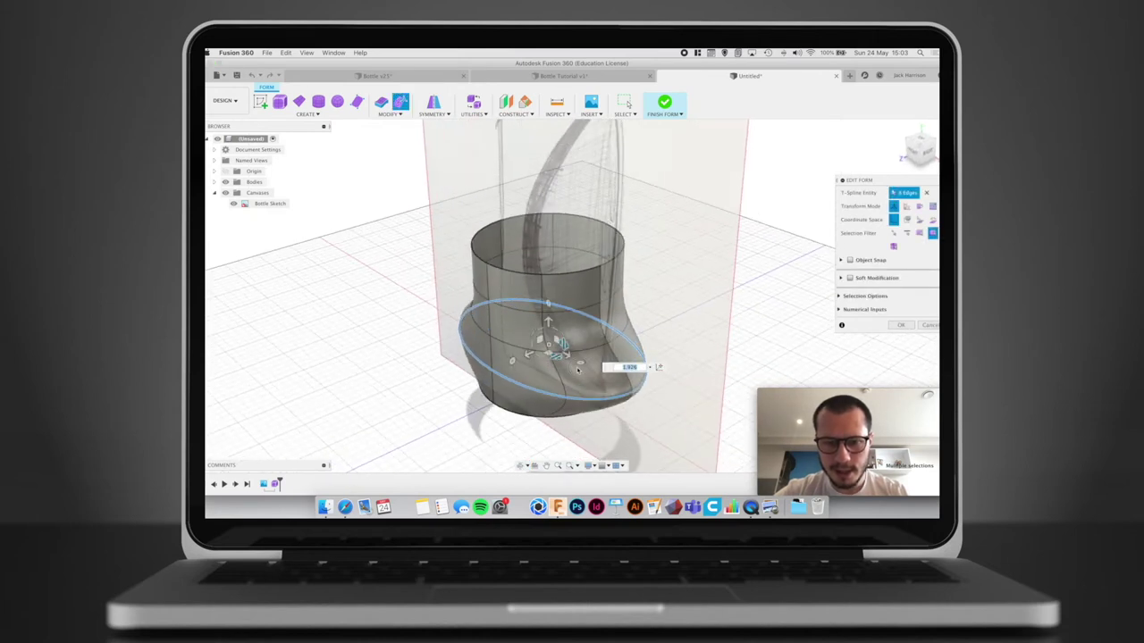
{"action": "key", "text": "super+z"}
{"action": "mouse_move", "coordinate": [548, 363]}
{"action": "left_mouse_down"}
{"action": "mouse_move", "coordinate": [547, 386]}
{"action": "mouse_move", "coordinate": [547, 362]}
{"action": "left_mouse_up"}
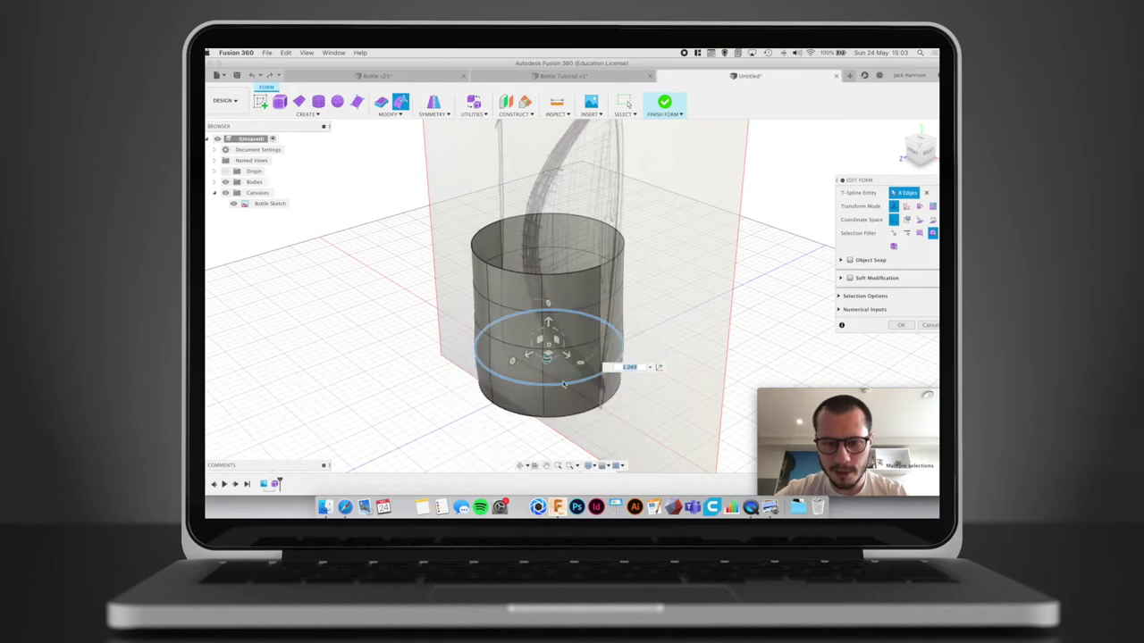
{"action": "key", "text": "super+z"}
Scale the lowest intermediate and the middle edge loops in width by about 1.07 in the front view to follow the sketched outline
{"action": "left_click", "coordinate": [913, 153]}
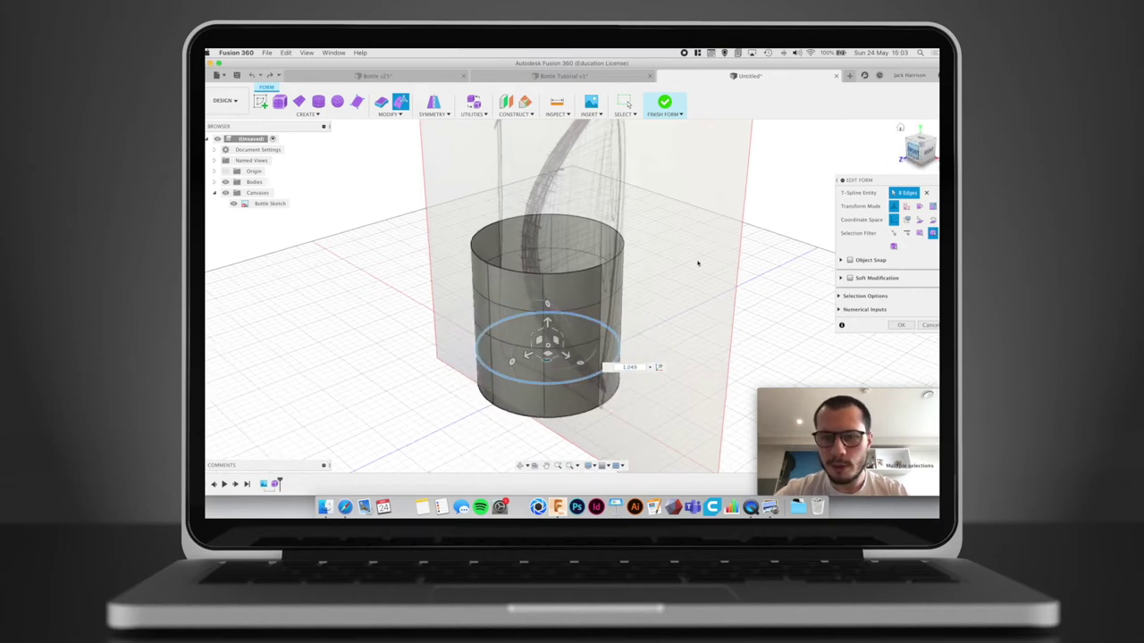
{"action": "middle_click_drag", "start_coordinate": [600, 322], "coordinate": [605, 293]}
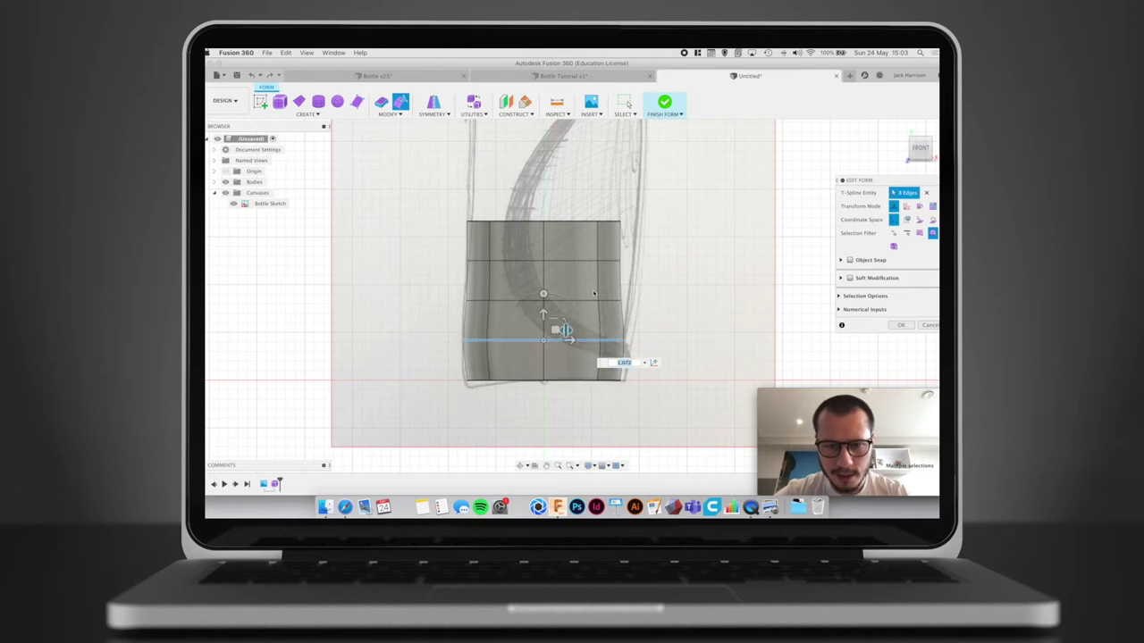
{"action": "middle_click_drag", "start_coordinate": [593, 293], "coordinate": [577, 338]}
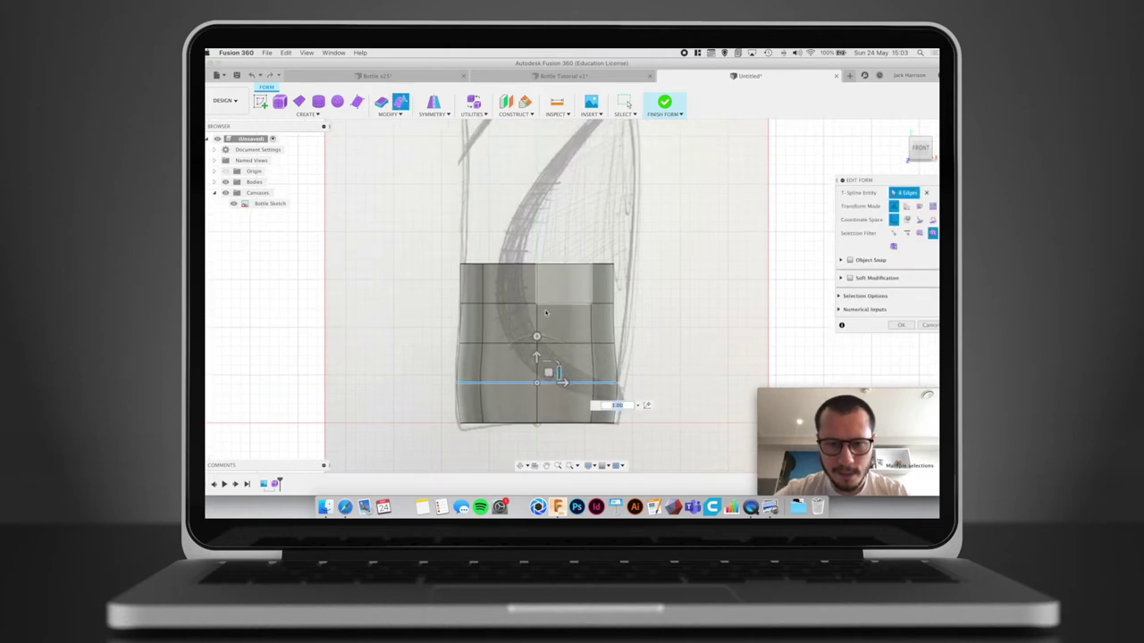
{"action": "left_click", "coordinate": [561, 343]}
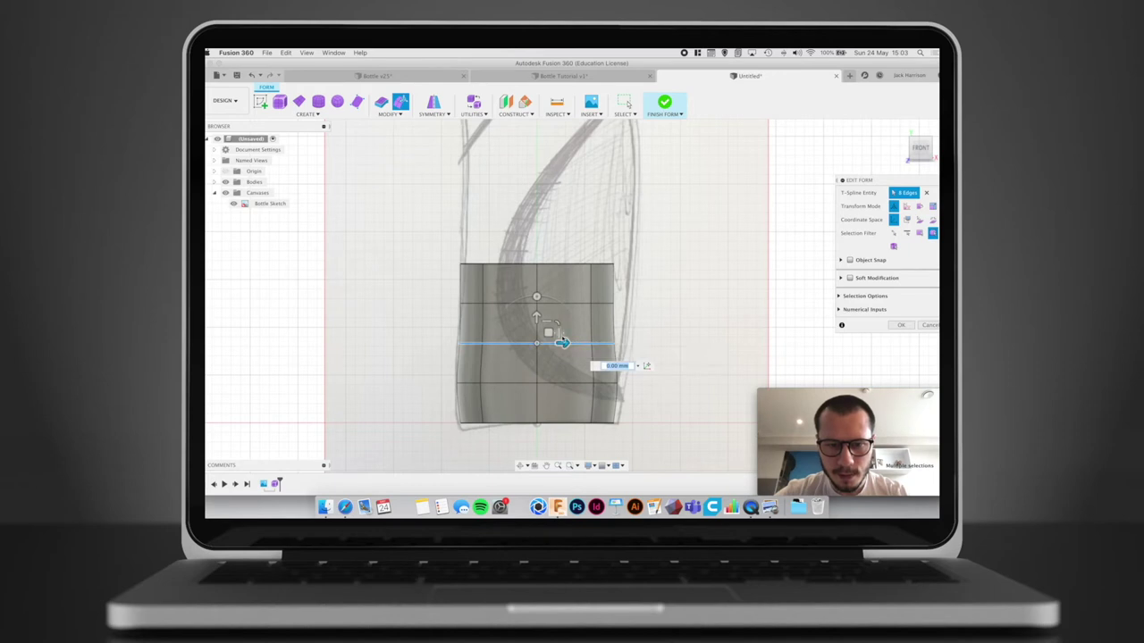
{"action": "double_click", "coordinate": [563, 341]}
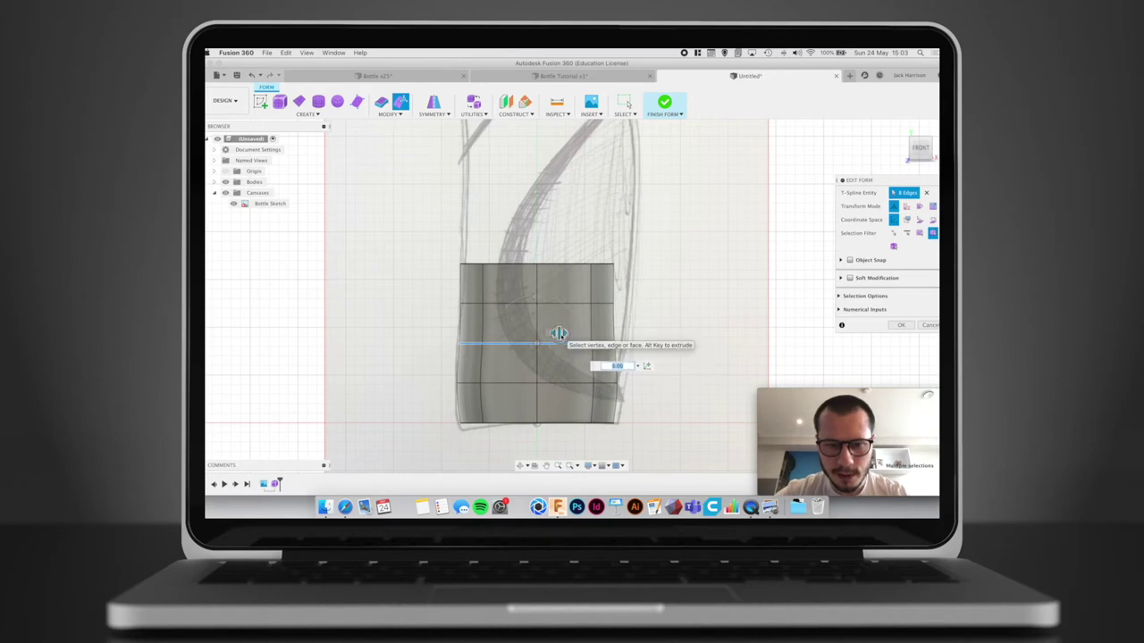
{"action": "left_click_drag", "start_coordinate": [556, 331], "coordinate": [558, 333]}
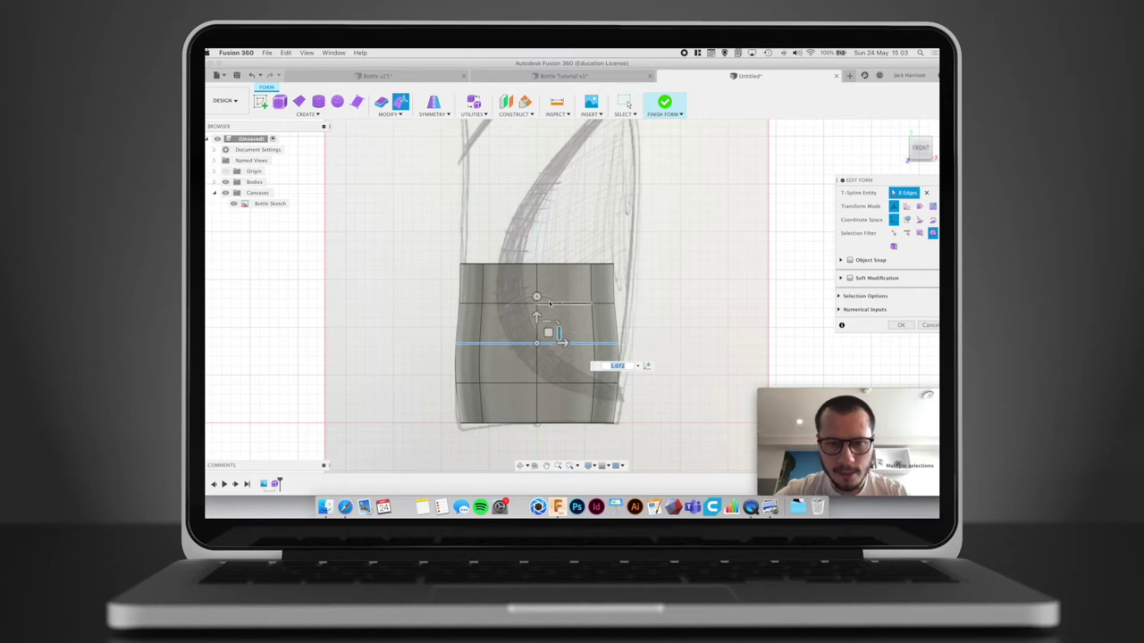
Shift the upper intermediate loop right and widen it by about 1.14, and move the middle loop about 2.1 mm right and 5.6 mm down
{"action": "double_click", "coordinate": [563, 304]}
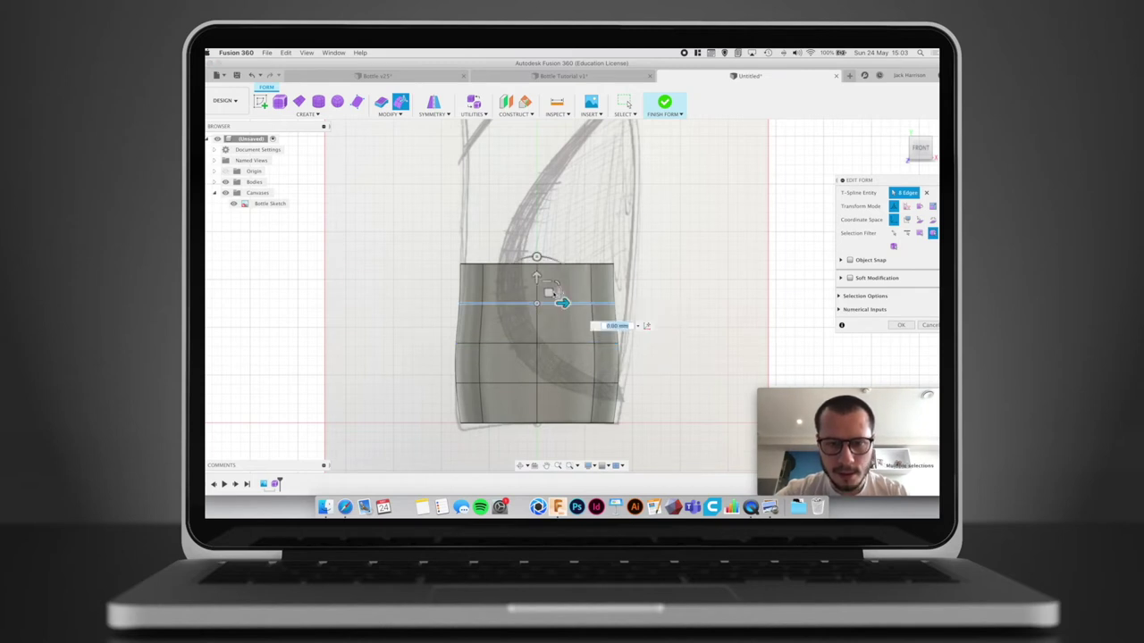
{"action": "left_click_drag", "start_coordinate": [549, 292], "coordinate": [572, 295]}
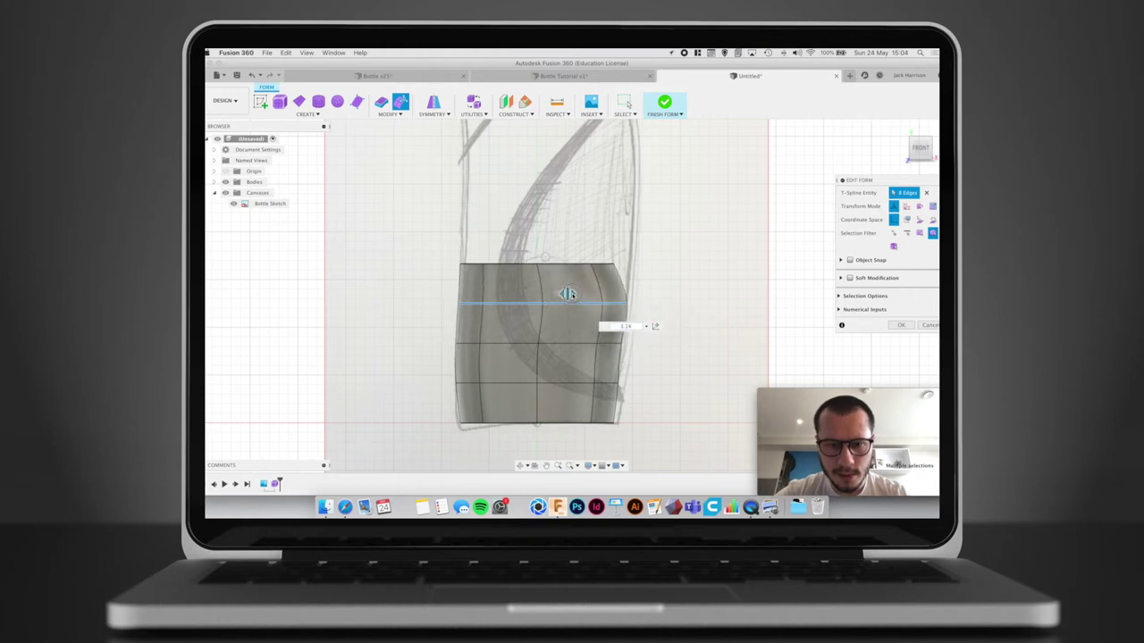
{"action": "double_click", "coordinate": [587, 342]}
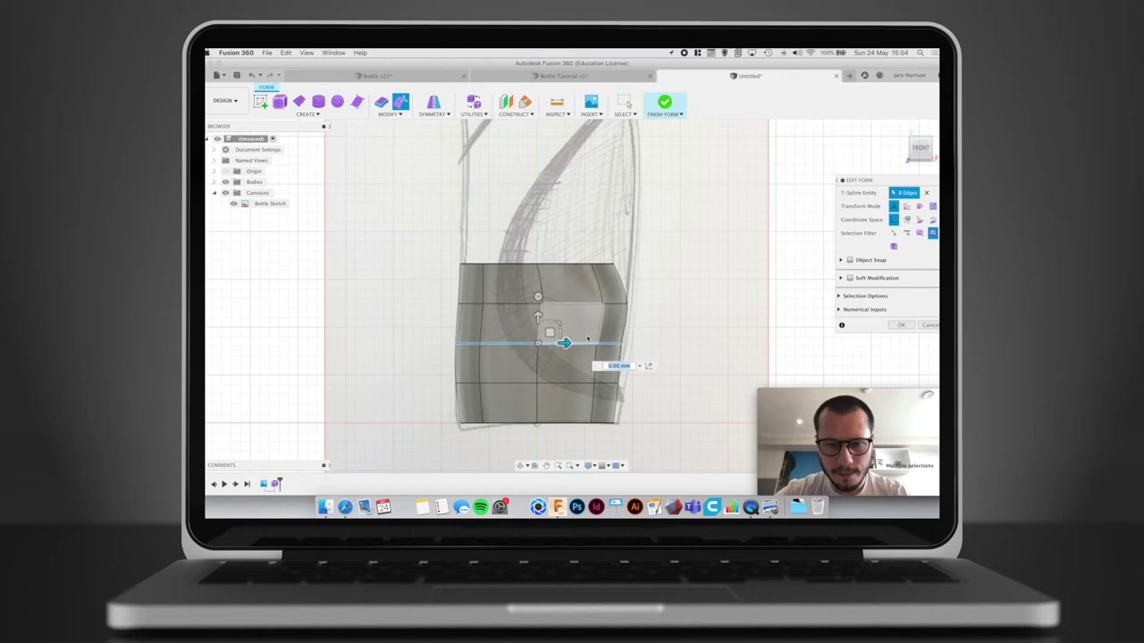
{"action": "left_click_drag", "start_coordinate": [552, 332], "coordinate": [556, 346]}
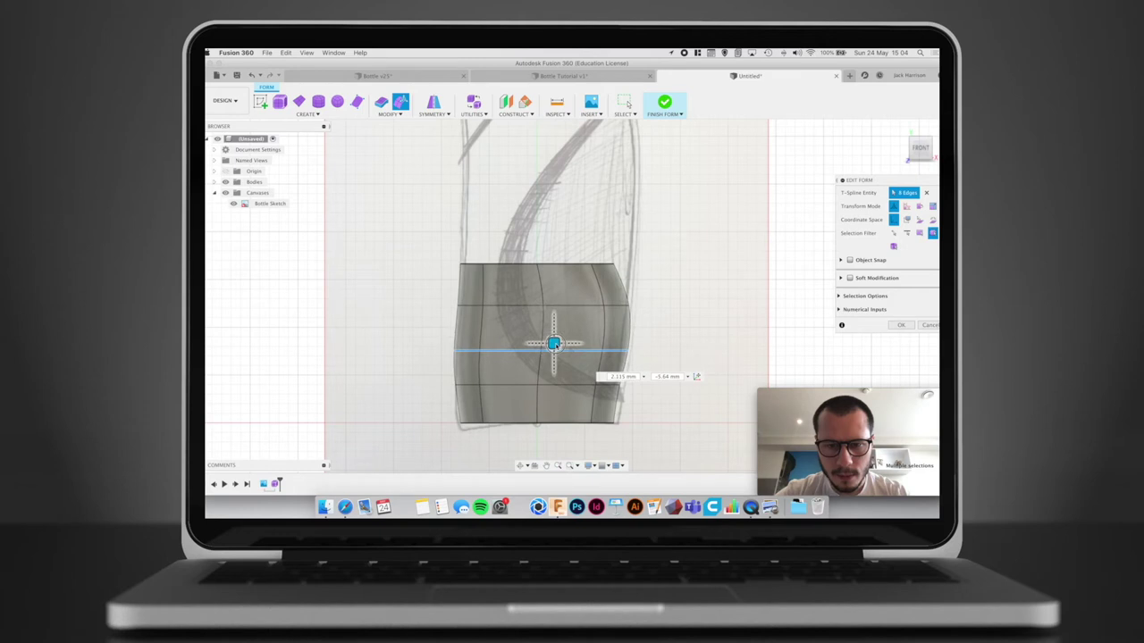
Extrude the cylinder's top edge loop straight up in four sections to just below the top of the sketched bottle
{"action": "middle_click_drag", "start_coordinate": [559, 295], "coordinate": [552, 354]}
{"action": "left_click", "coordinate": [560, 325]}
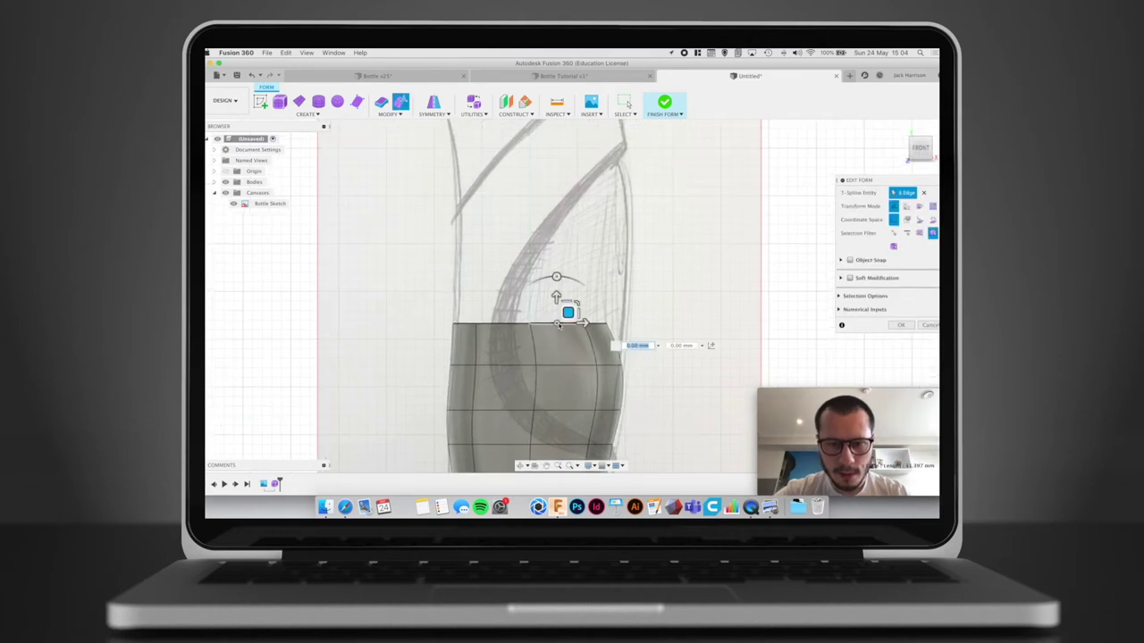
{"action": "double_click", "coordinate": [557, 323]}
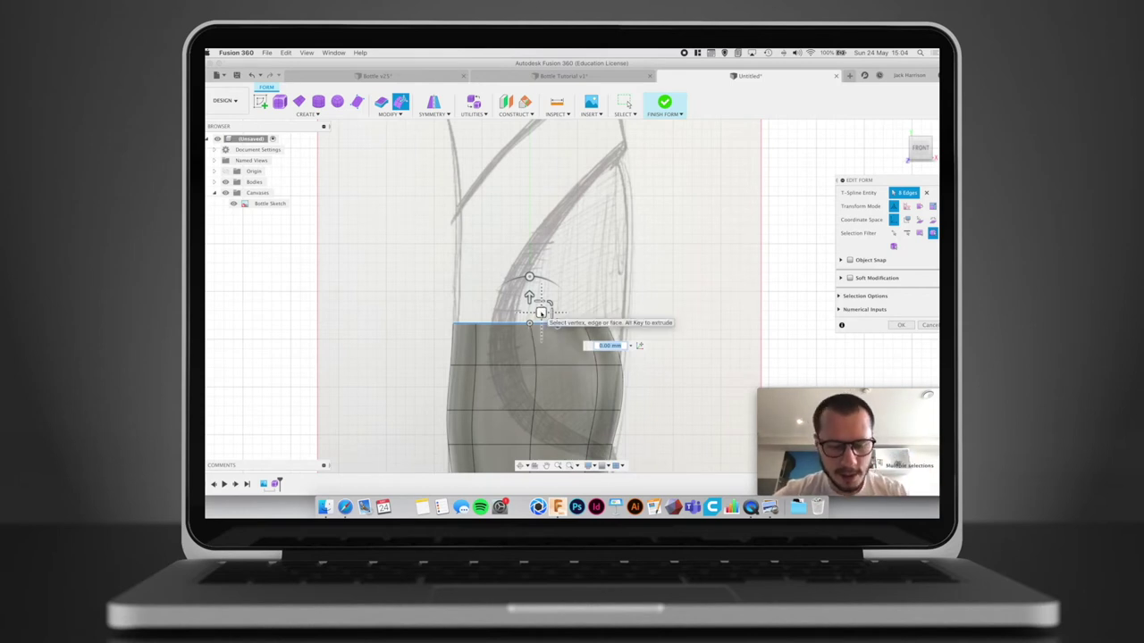
{"action": "left_click", "coordinate": [465, 315]}
{"action": "double_click", "coordinate": [486, 325]}
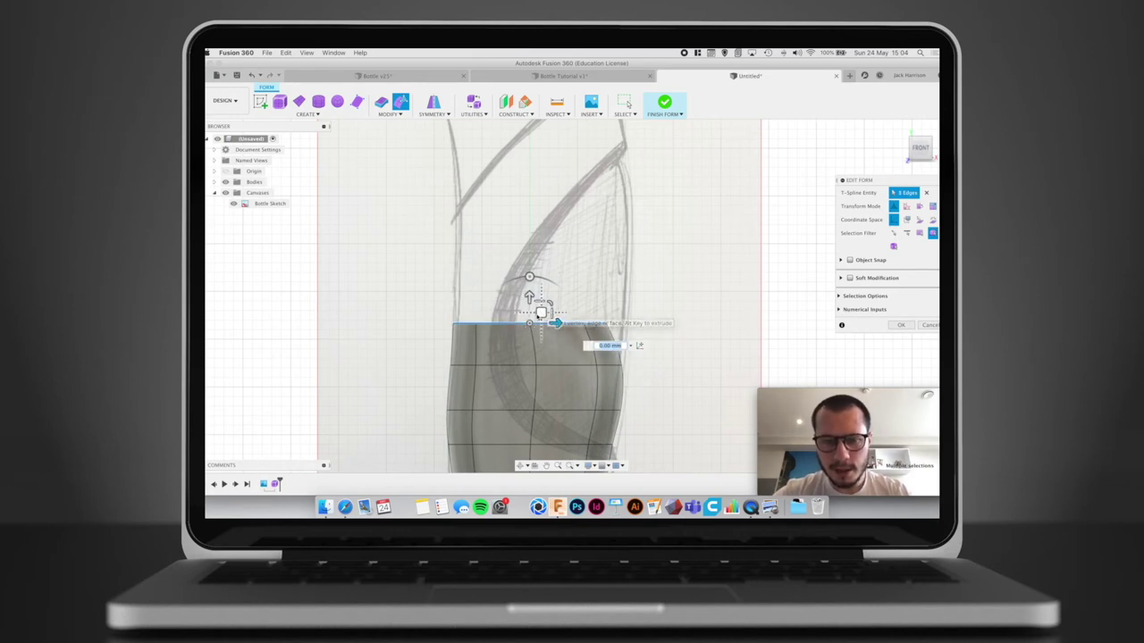
{"action": "left_click_drag", "start_coordinate": [530, 283], "coordinate": [529, 205]}
{"action": "middle_click_drag", "start_coordinate": [541, 235], "coordinate": [539, 333]}
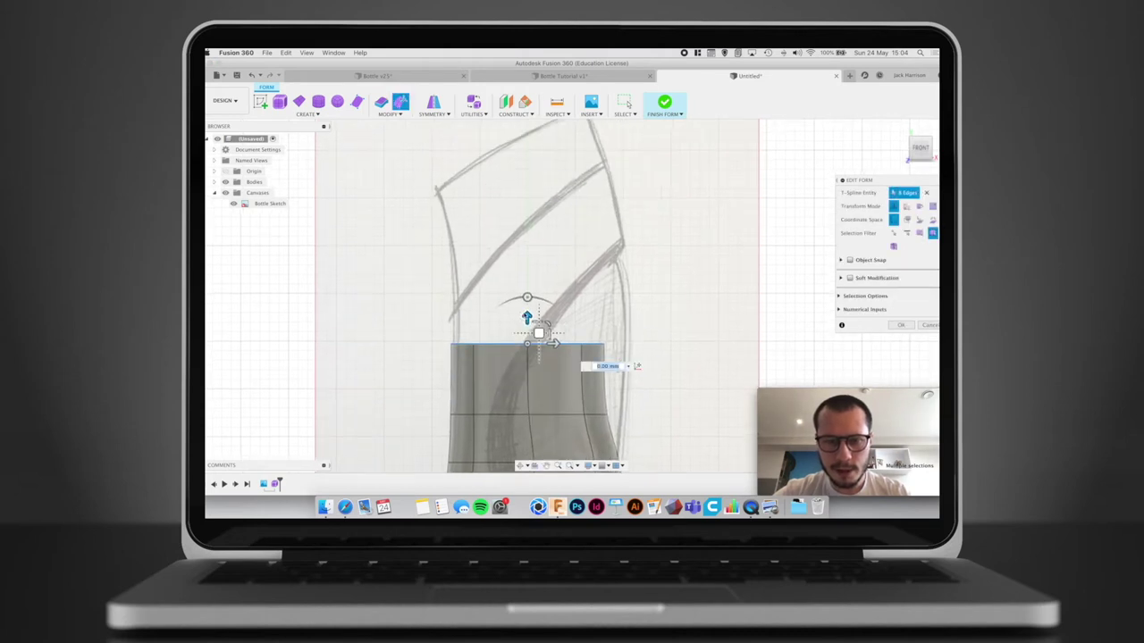
{"action": "left_click_drag", "start_coordinate": [539, 333], "coordinate": [539, 154]}
Shift the original cylinder's top loop right, and tilt the loop above it by 15 degrees and fit it to the sketch outline
{"action": "middle_click_drag", "start_coordinate": [647, 300], "coordinate": [643, 237]}
{"action": "double_click", "coordinate": [564, 351]}
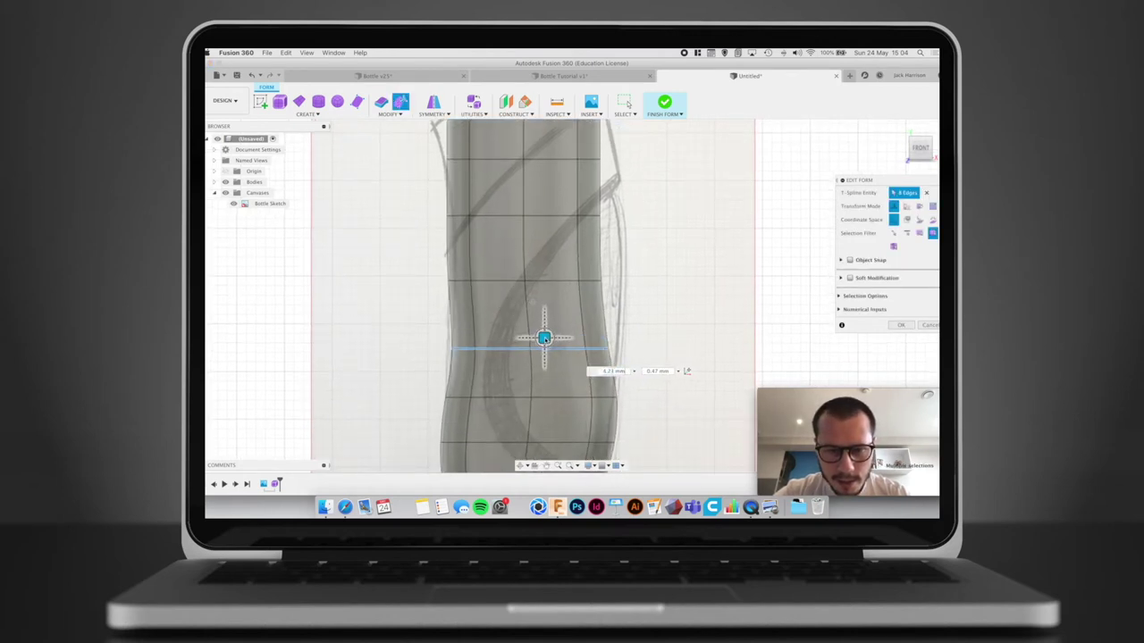
{"action": "double_click", "coordinate": [547, 284]}
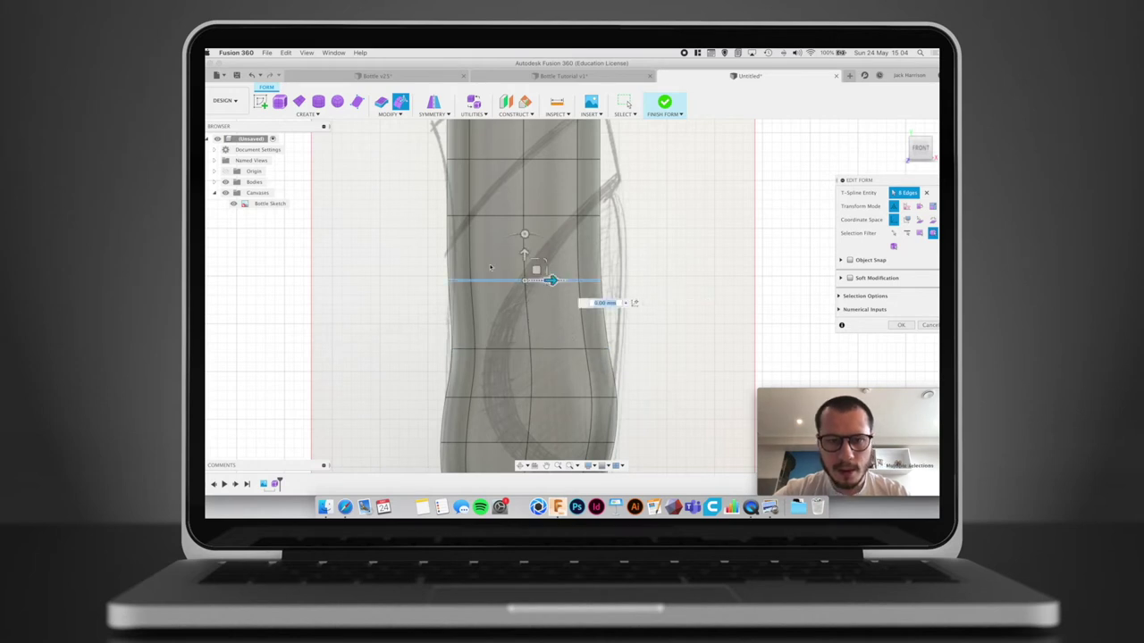
{"action": "middle_click_drag", "start_coordinate": [439, 301], "coordinate": [442, 356]}
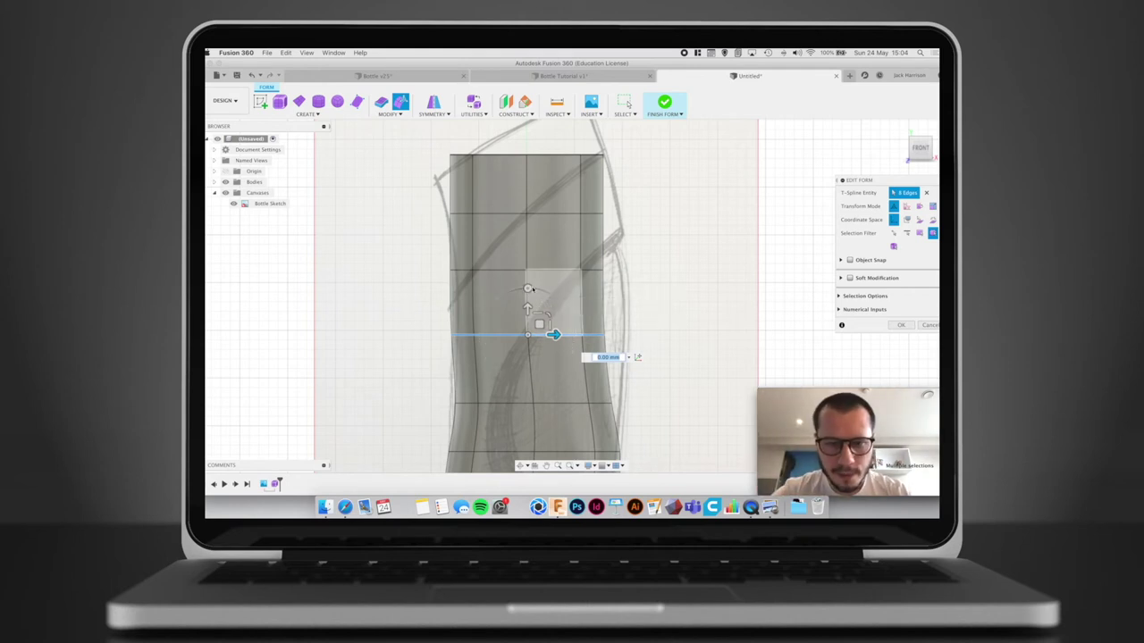
{"action": "left_click_drag", "start_coordinate": [528, 289], "coordinate": [518, 289]}
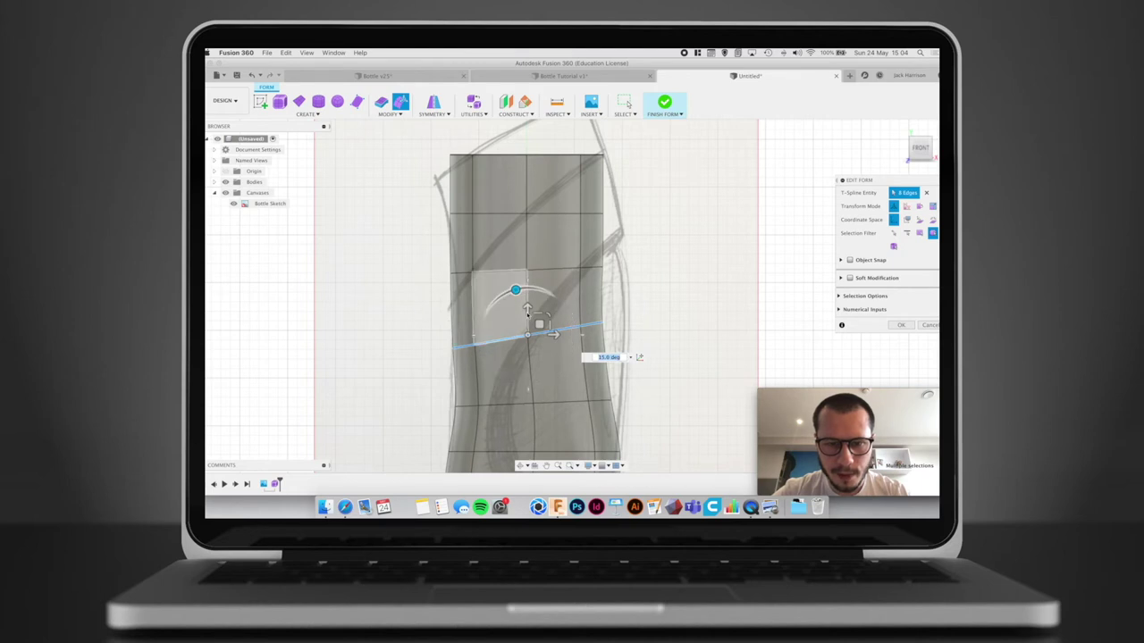
{"action": "mouse_move", "coordinate": [552, 329]}
{"action": "left_mouse_down"}
{"action": "mouse_move", "coordinate": [539, 325]}
{"action": "mouse_move", "coordinate": [555, 325]}
{"action": "left_mouse_up"}
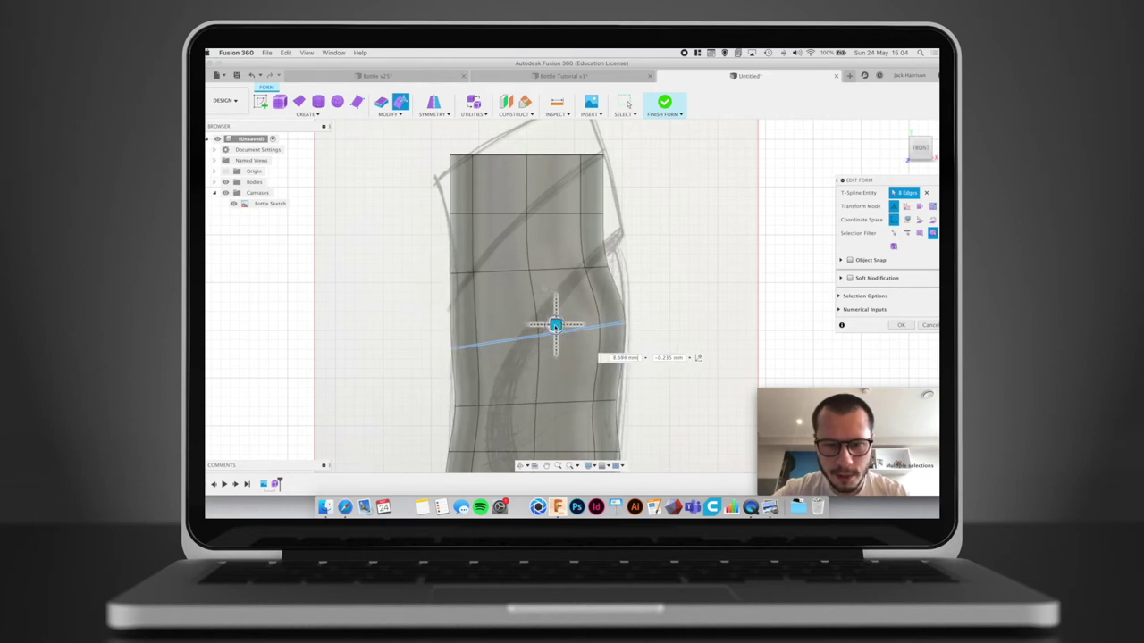
Widen the edge loop just below the tilted one by about 1.12 to match the sketched outline
{"action": "double_click", "coordinate": [518, 403]}
{"action": "middle_click_drag", "start_coordinate": [519, 391], "coordinate": [527, 356]}
{"action": "left_click_drag", "start_coordinate": [565, 359], "coordinate": [564, 358]}
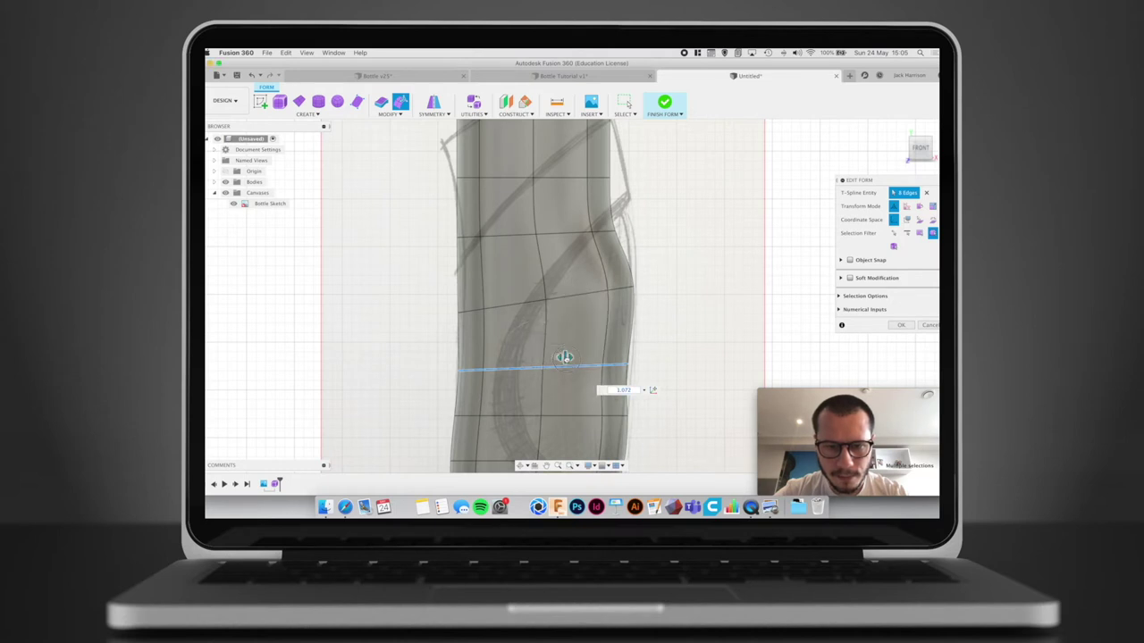
{"action": "left_click_drag", "start_coordinate": [565, 358], "coordinate": [565, 359]}
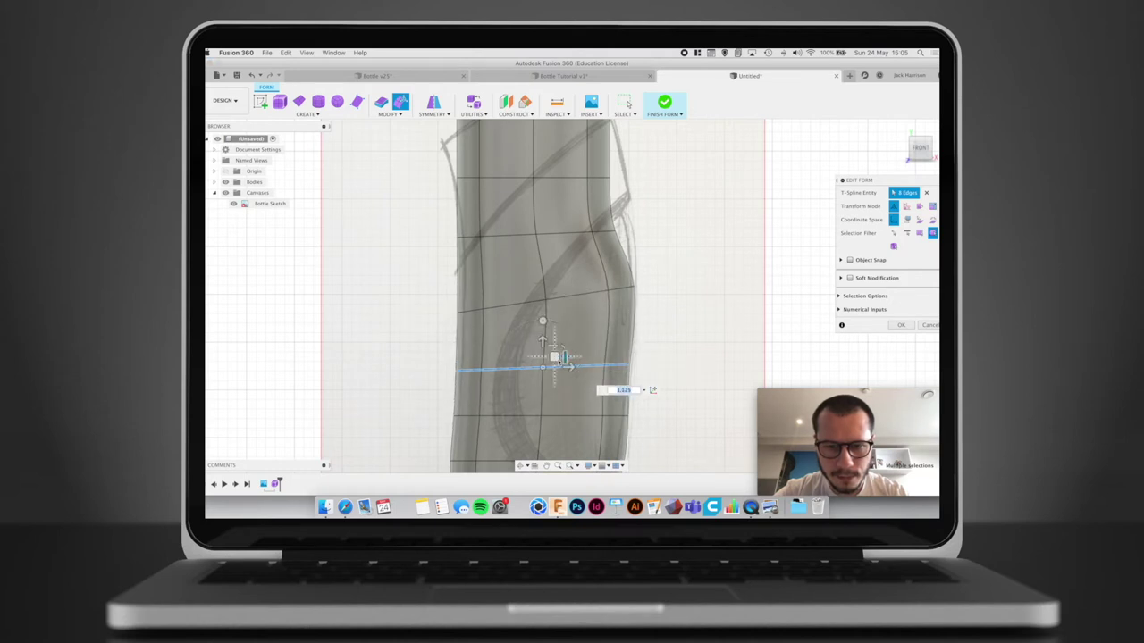
Shift the widened loop about 1.4 mm right and 1.6 mm down, and tilt the third loop from the top to follow the sketch outline
{"action": "left_click_drag", "start_coordinate": [560, 357], "coordinate": [556, 361]}
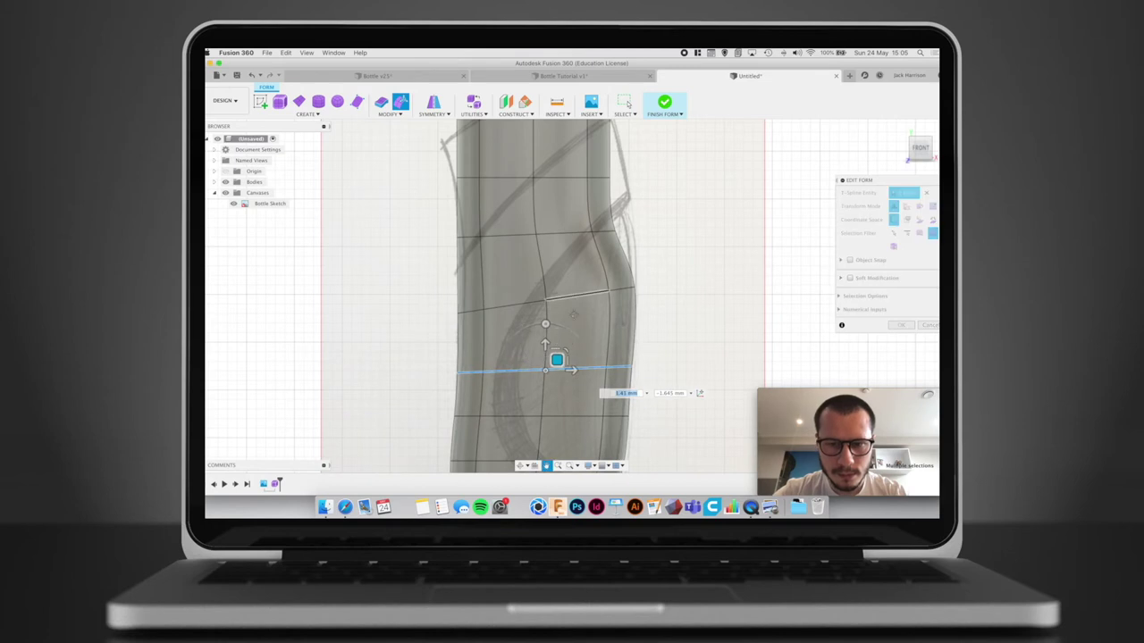
{"action": "middle_click_drag", "start_coordinate": [570, 239], "coordinate": [561, 325]}
{"action": "double_click", "coordinate": [561, 324]}
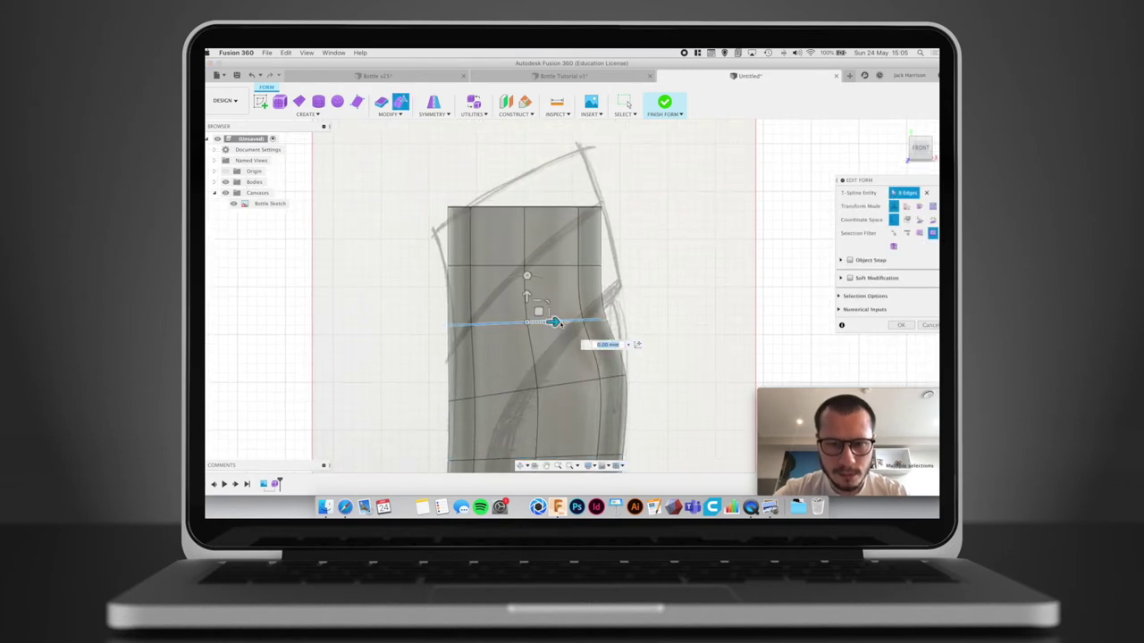
{"action": "left_click_drag", "start_coordinate": [529, 273], "coordinate": [508, 275]}
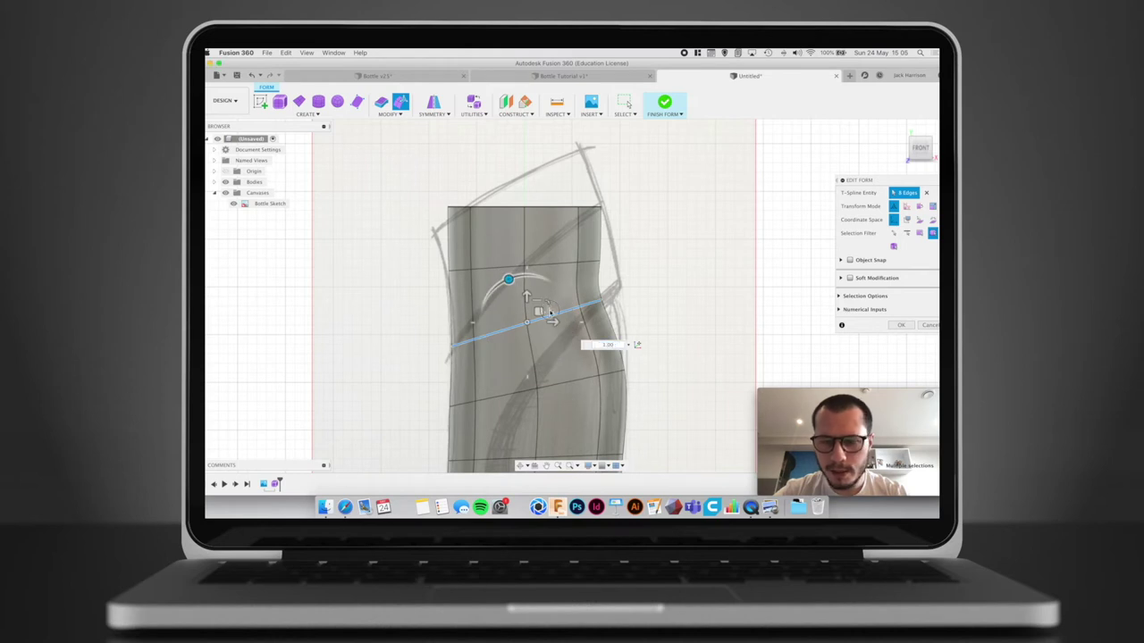
{"action": "left_click_drag", "start_coordinate": [550, 312], "coordinate": [551, 302]}
Tilt and reposition the second loop from the top and the open top edge loop to match the bottle's slanted upper end
{"action": "left_click", "coordinate": [516, 265]}
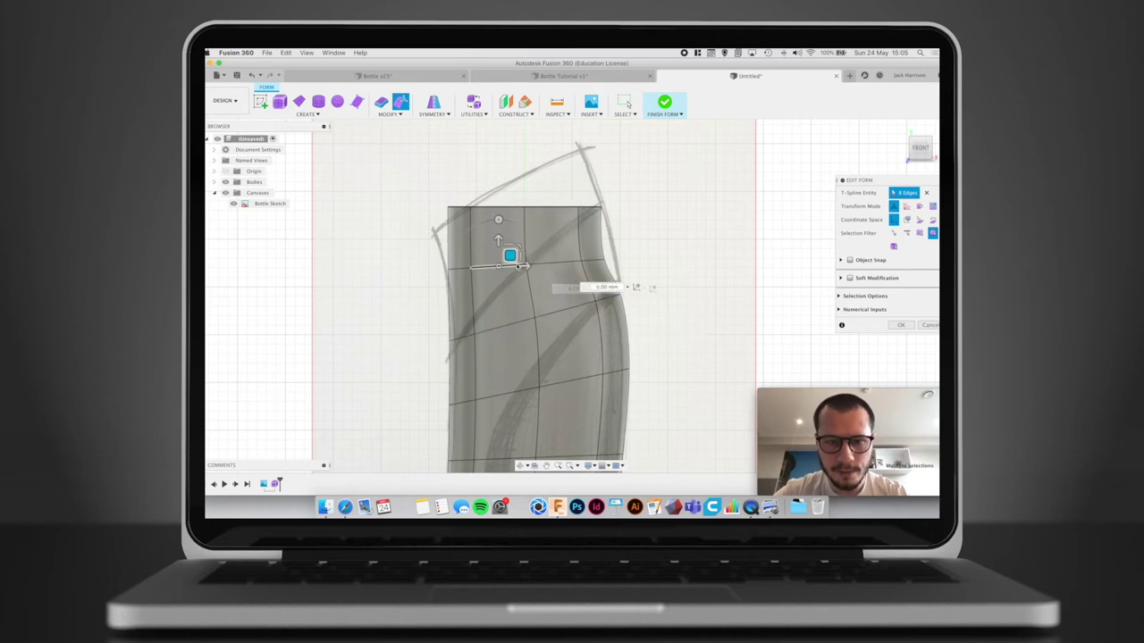
{"action": "left_click_drag", "start_coordinate": [527, 219], "coordinate": [546, 254]}
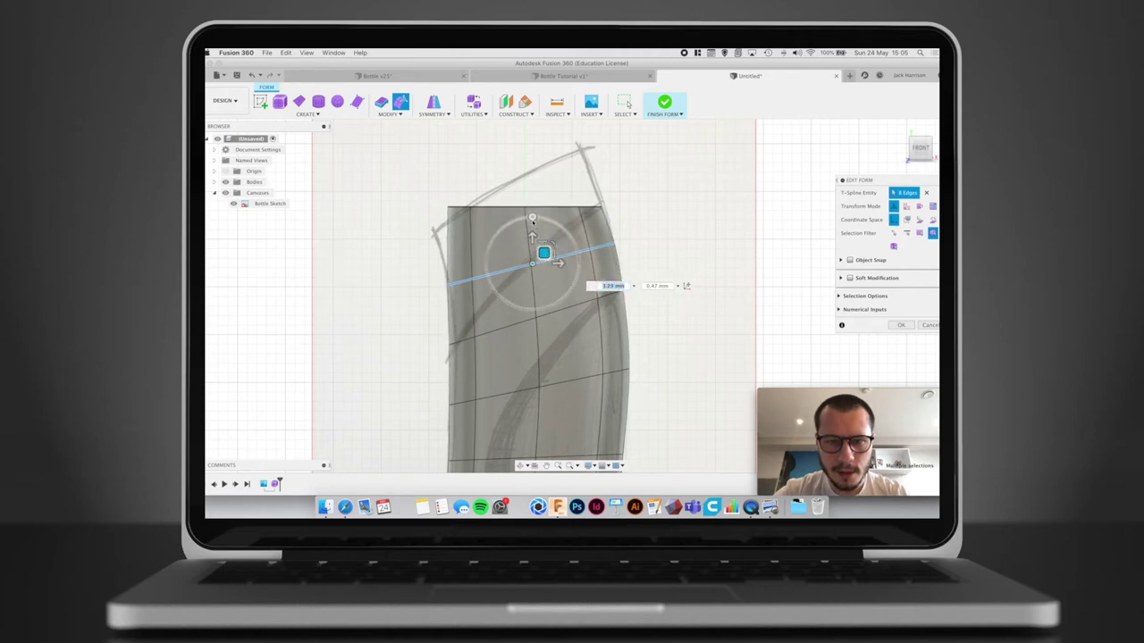
{"action": "double_click", "coordinate": [512, 207]}
{"action": "mouse_move", "coordinate": [523, 160]}
{"action": "left_mouse_down"}
{"action": "mouse_move", "coordinate": [506, 159]}
{"action": "mouse_move", "coordinate": [520, 181]}
{"action": "mouse_move", "coordinate": [495, 137]}
{"action": "mouse_move", "coordinate": [521, 176]}
{"action": "left_mouse_up"}
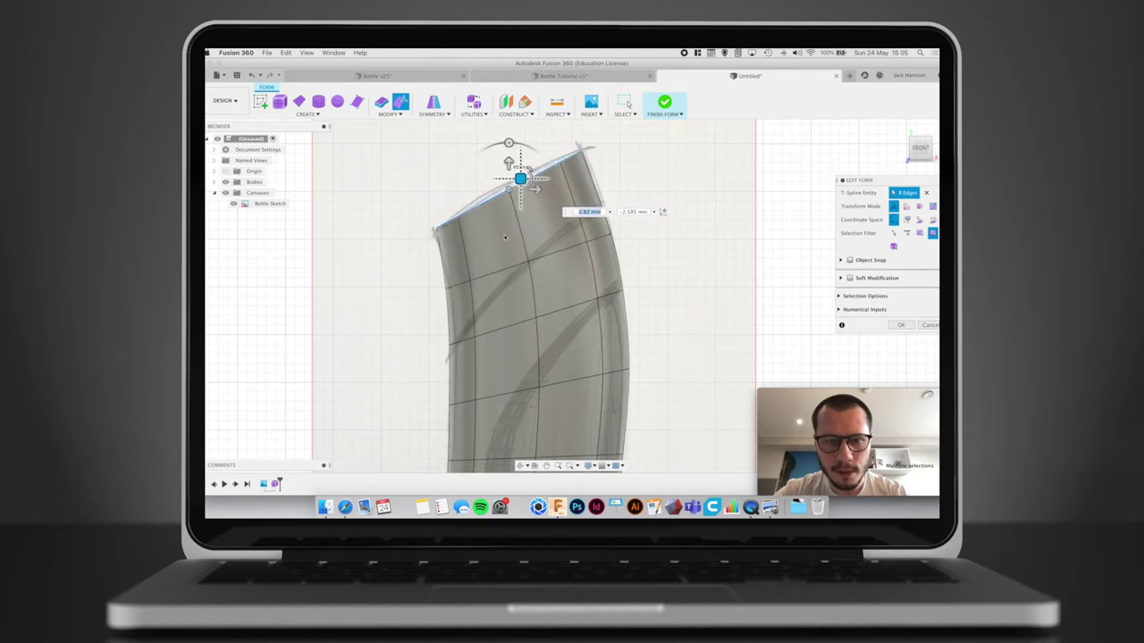
Fine-tune the width and position of the third loop from the top to fit the sketched outline
{"action": "left_click", "coordinate": [504, 269]}
{"action": "double_click", "coordinate": [505, 269]}
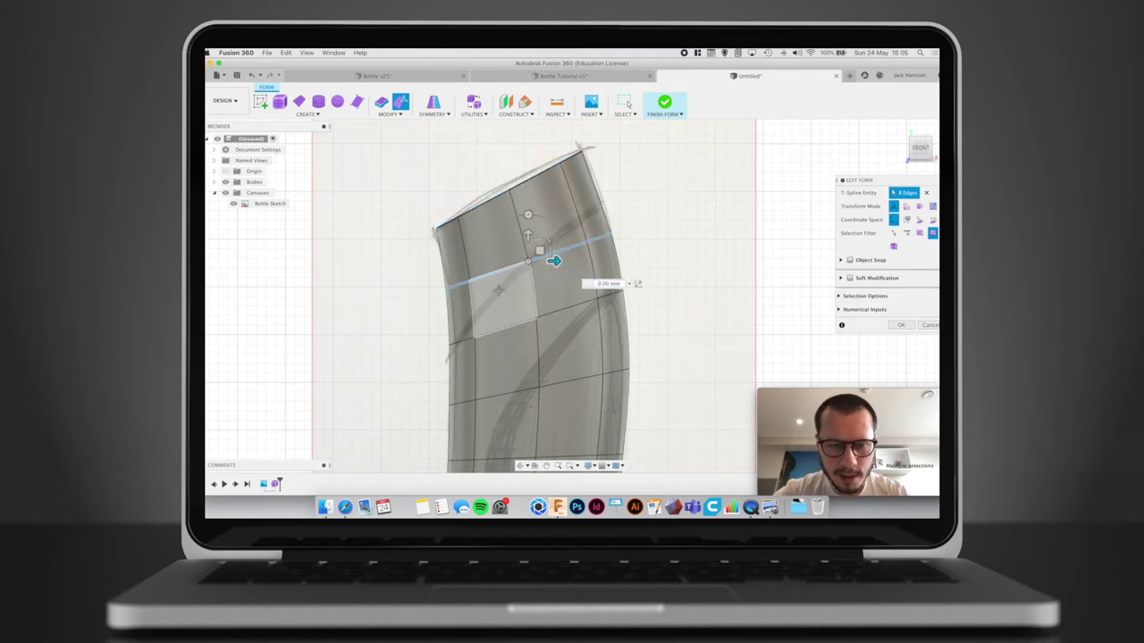
{"action": "middle_click_drag", "start_coordinate": [494, 324], "coordinate": [494, 289]}
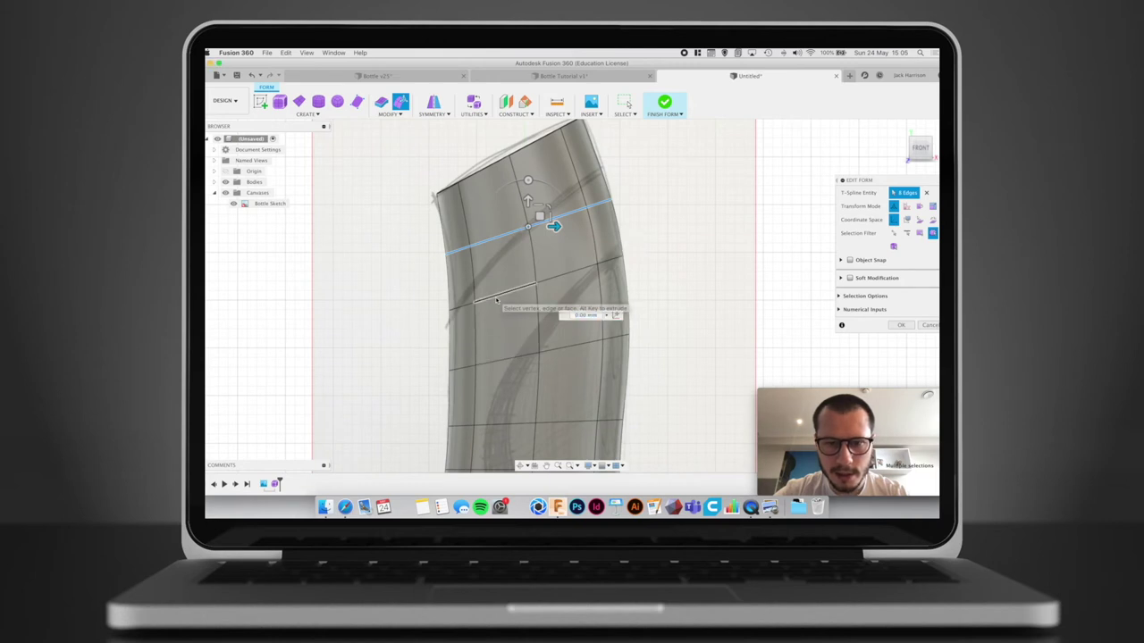
{"action": "left_click", "coordinate": [497, 297]}
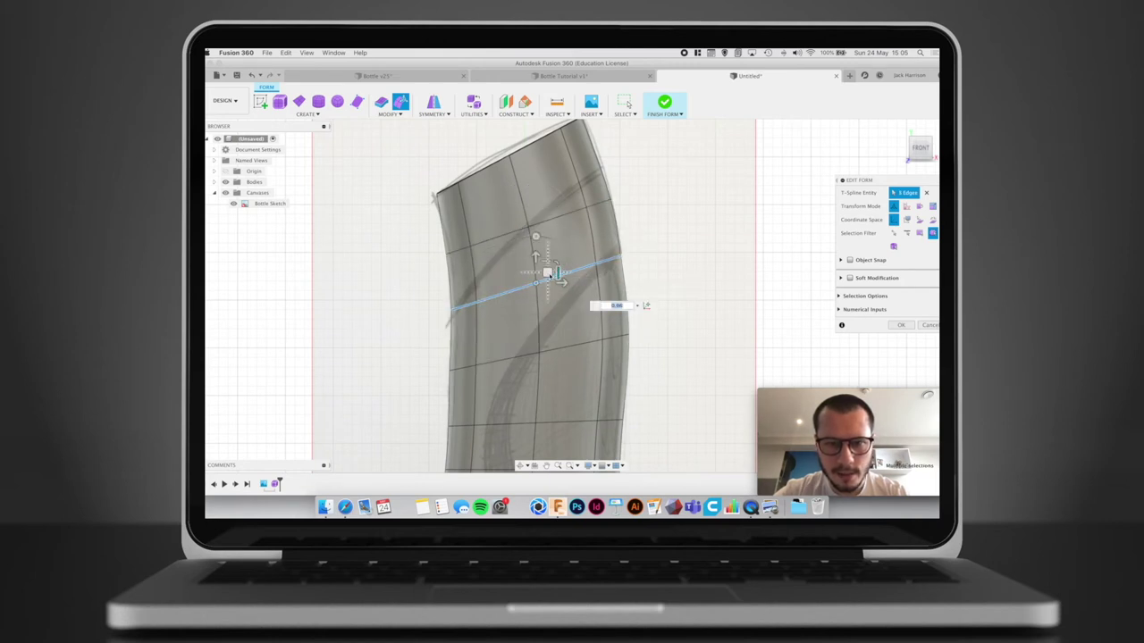
{"action": "left_click_drag", "start_coordinate": [556, 274], "coordinate": [550, 273]}
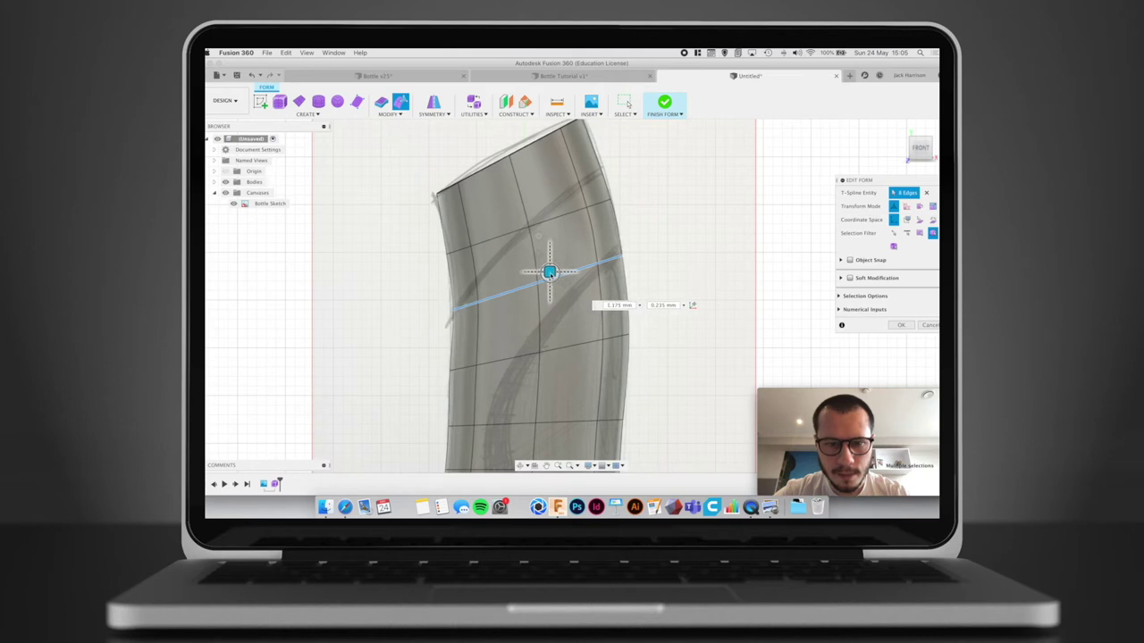
{"action": "left_click_drag", "start_coordinate": [548, 272], "coordinate": [549, 276]}
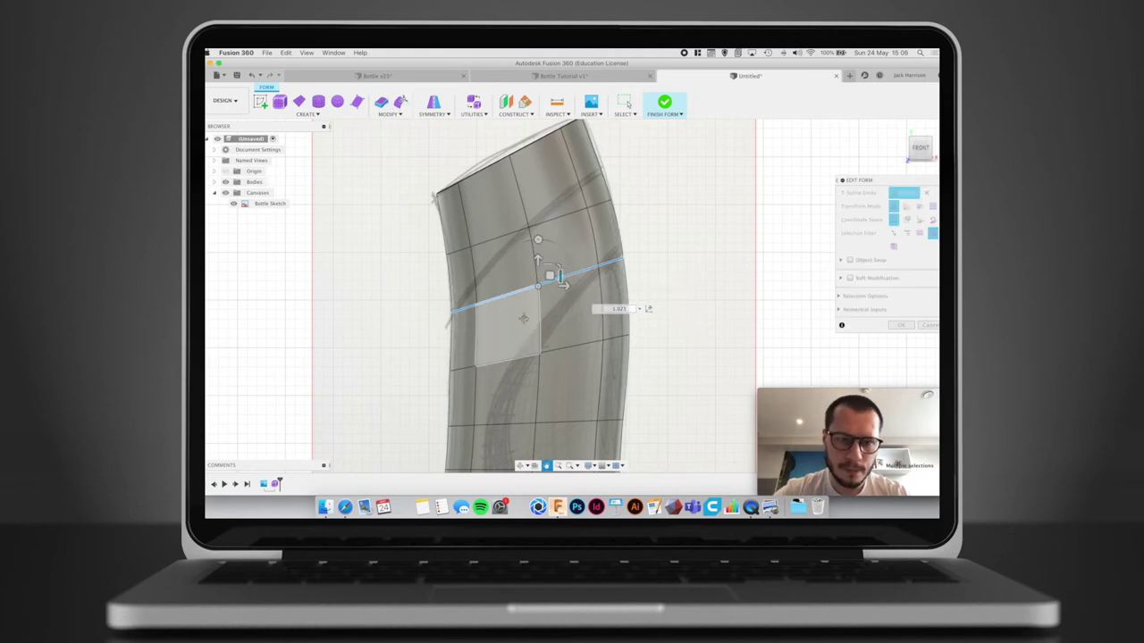
Narrow the fourth loop from the top slightly, and widen the loop just above the base by about 1.07 and move it down about 3.3 mm
{"action": "middle_click_drag", "start_coordinate": [523, 326], "coordinate": [532, 247]}
{"action": "double_click", "coordinate": [501, 285]}
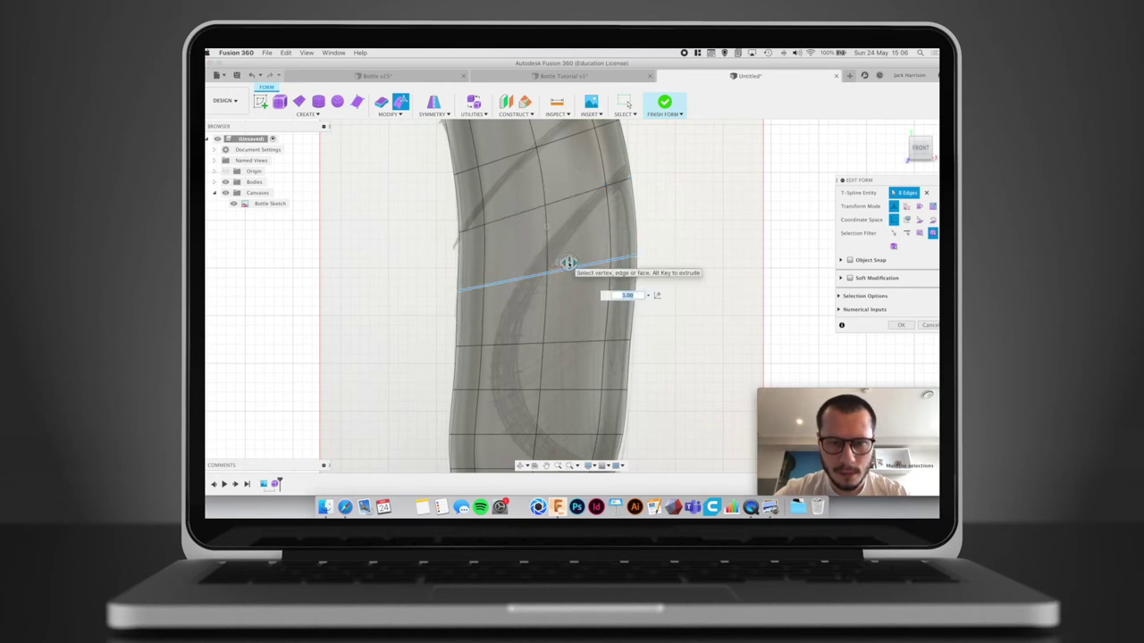
{"action": "left_click_drag", "start_coordinate": [568, 263], "coordinate": [566, 262]}
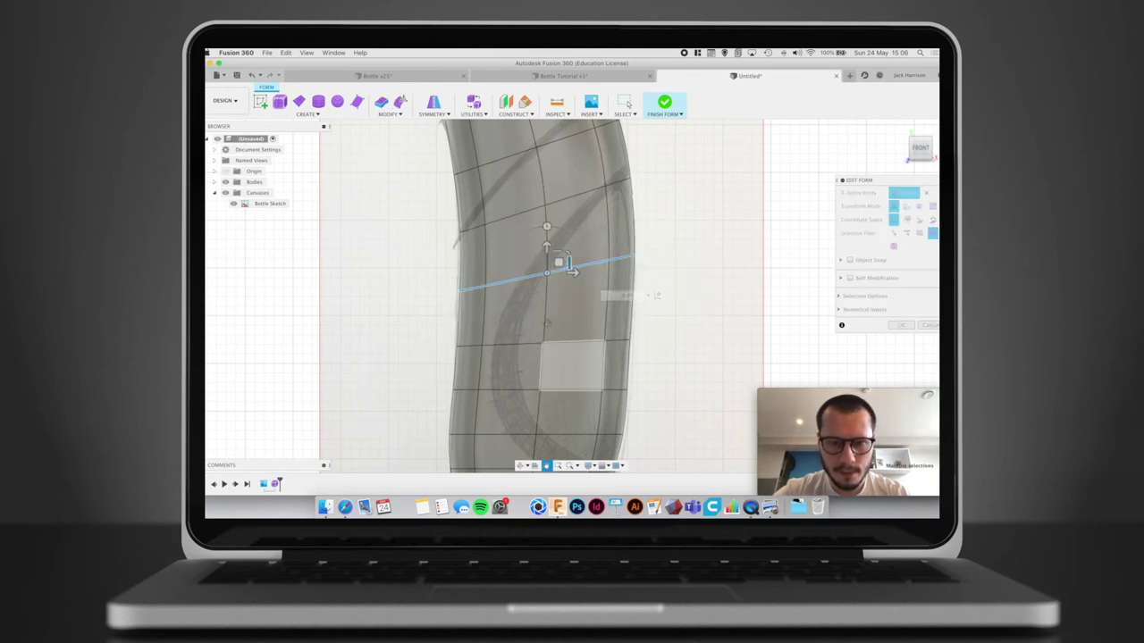
{"action": "middle_click_drag", "start_coordinate": [546, 349], "coordinate": [553, 286]}
{"action": "double_click", "coordinate": [586, 409]}
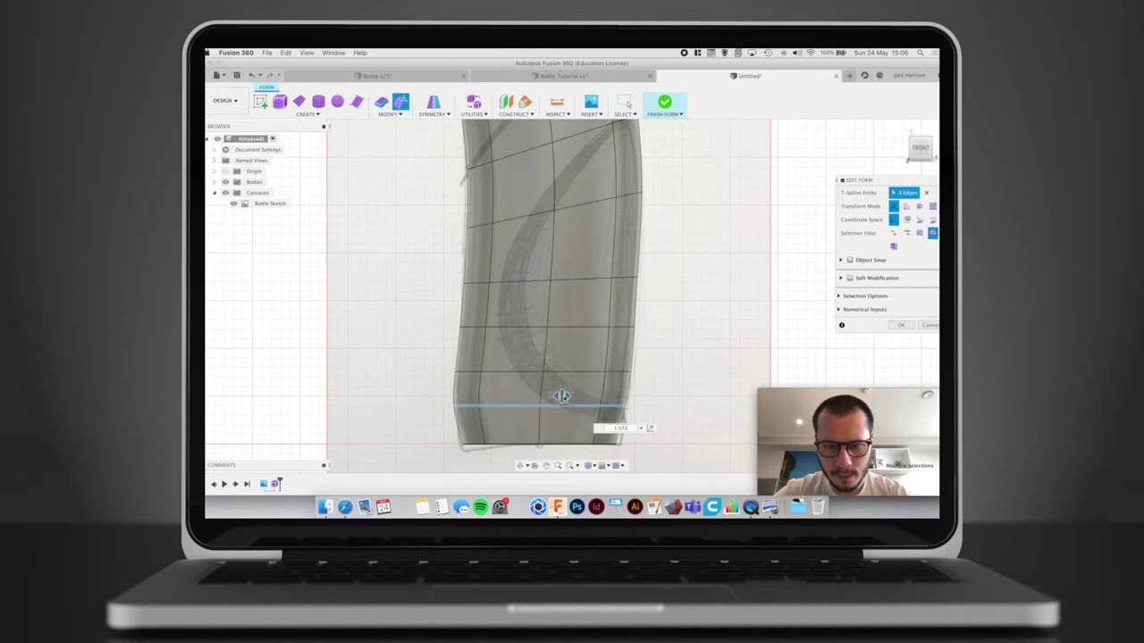
{"action": "left_click_drag", "start_coordinate": [561, 397], "coordinate": [554, 402]}
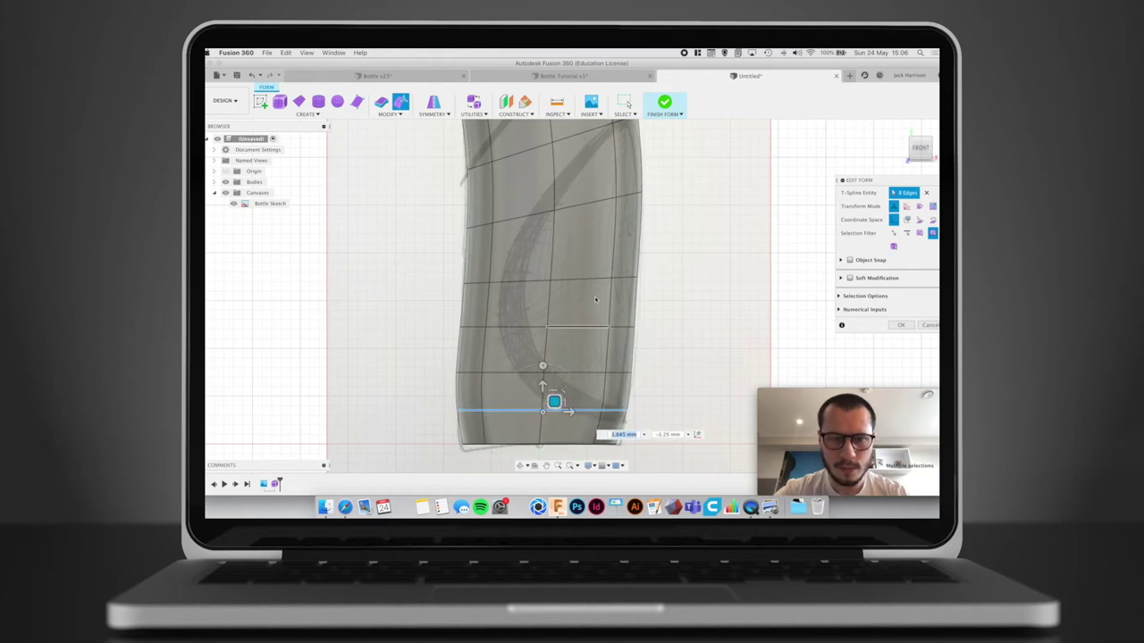
Accept the edge loop edits, finish the form and switch to the surface modeling tools
{"action": "scroll", "coordinate": [595, 299], "scroll_direction": "down", "scroll_amount": 5}
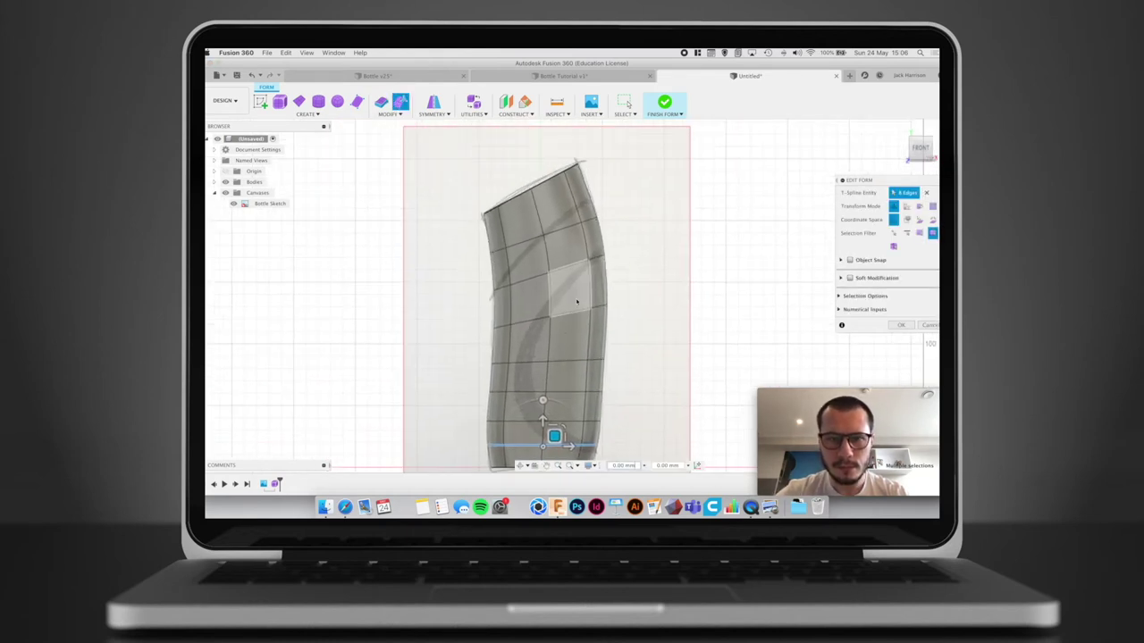
{"action": "middle_click_drag", "start_coordinate": [534, 345], "coordinate": [544, 282]}
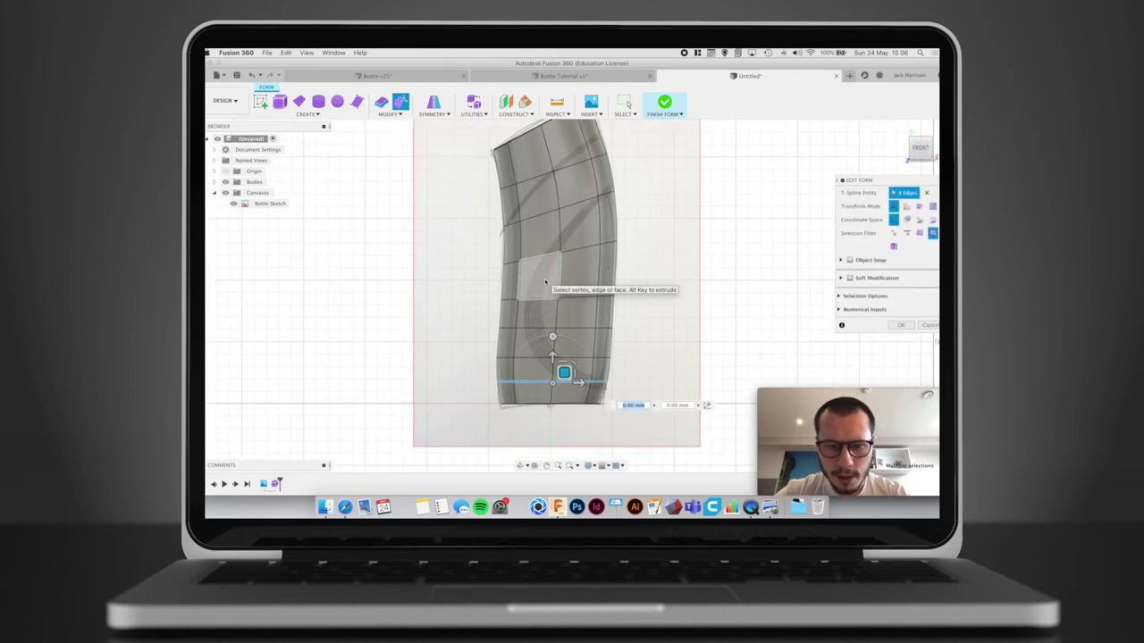
{"action": "scroll", "coordinate": [602, 354], "scroll_direction": "up", "scroll_amount": 2}
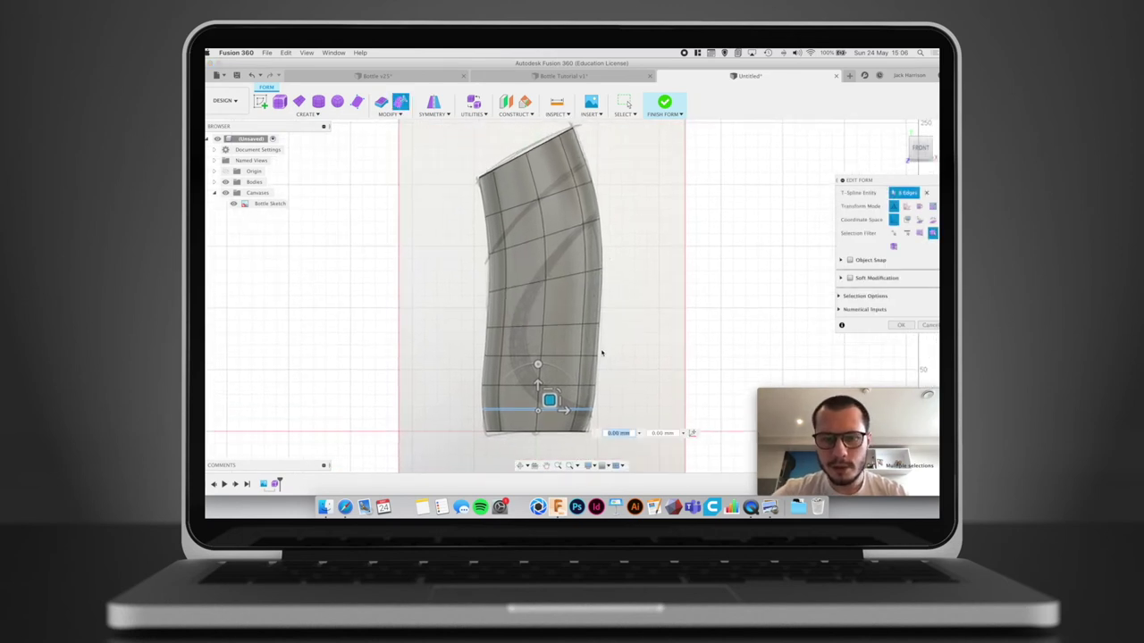
{"action": "left_click", "coordinate": [741, 321]}
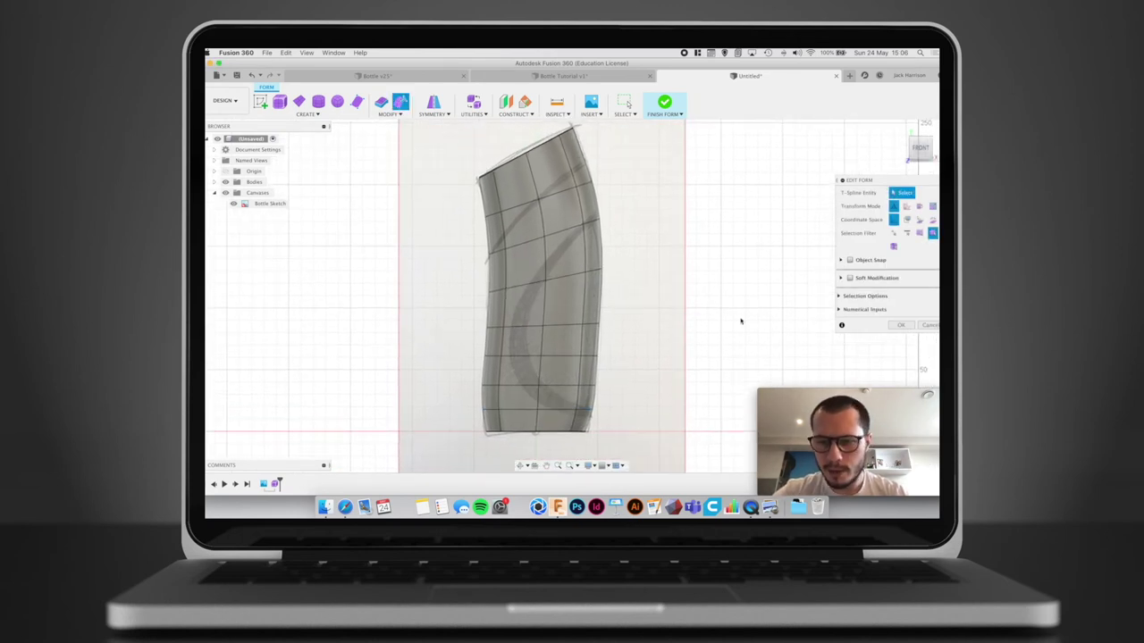
{"action": "left_click", "coordinate": [900, 328]}
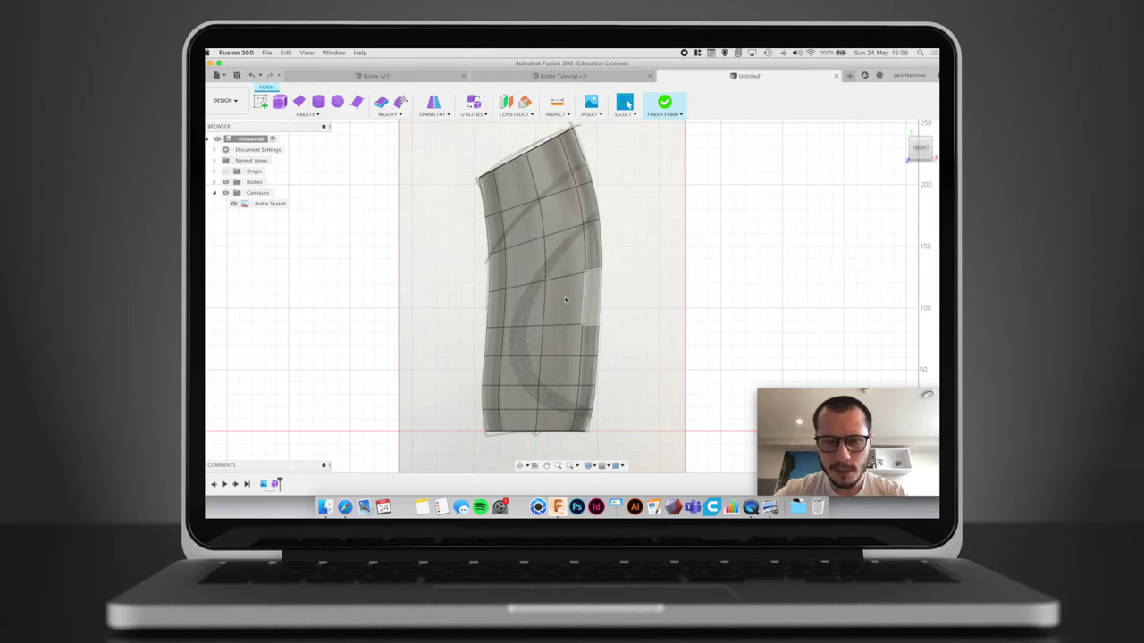
{"action": "middle_click_drag", "start_coordinate": [666, 269], "coordinate": [659, 292], "text": "shift"}
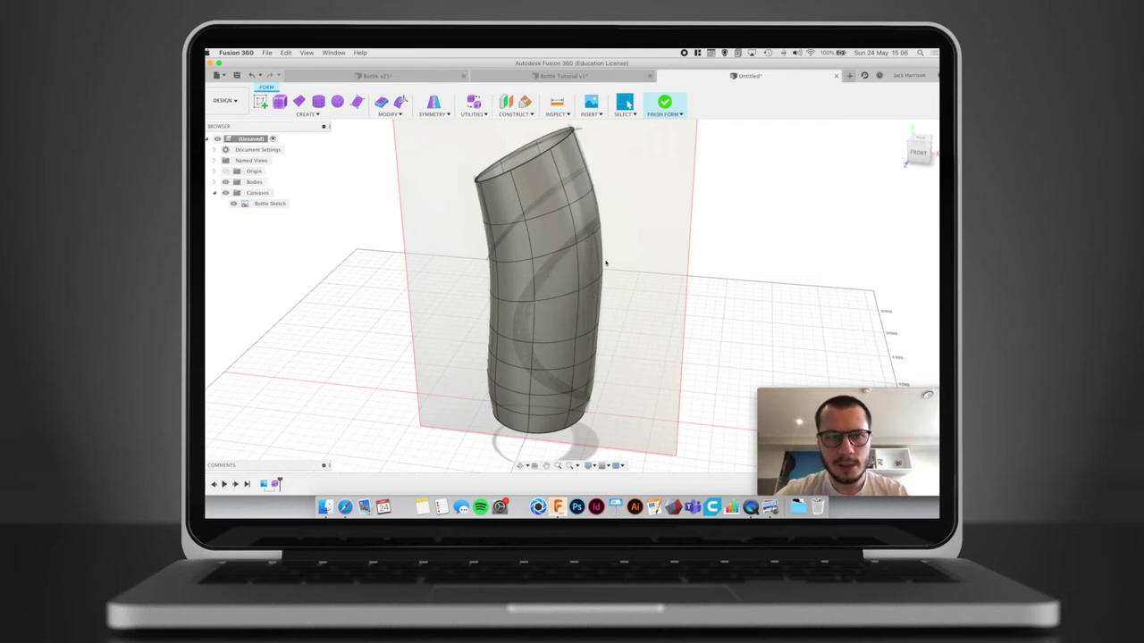
{"action": "left_click", "coordinate": [662, 105]}
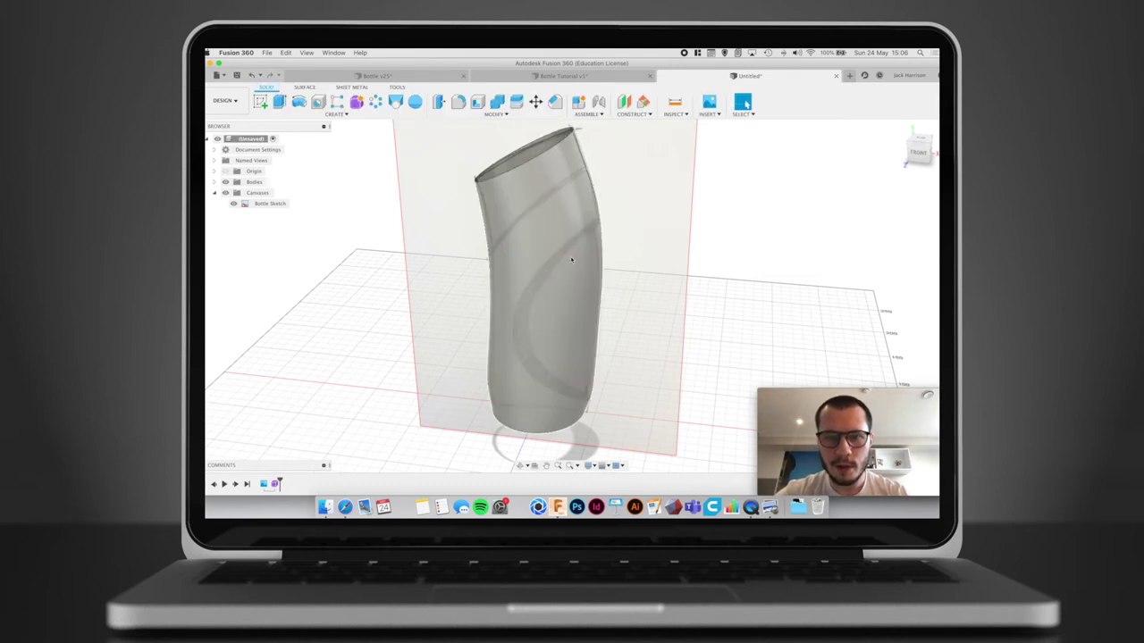
{"action": "left_click", "coordinate": [311, 87]}
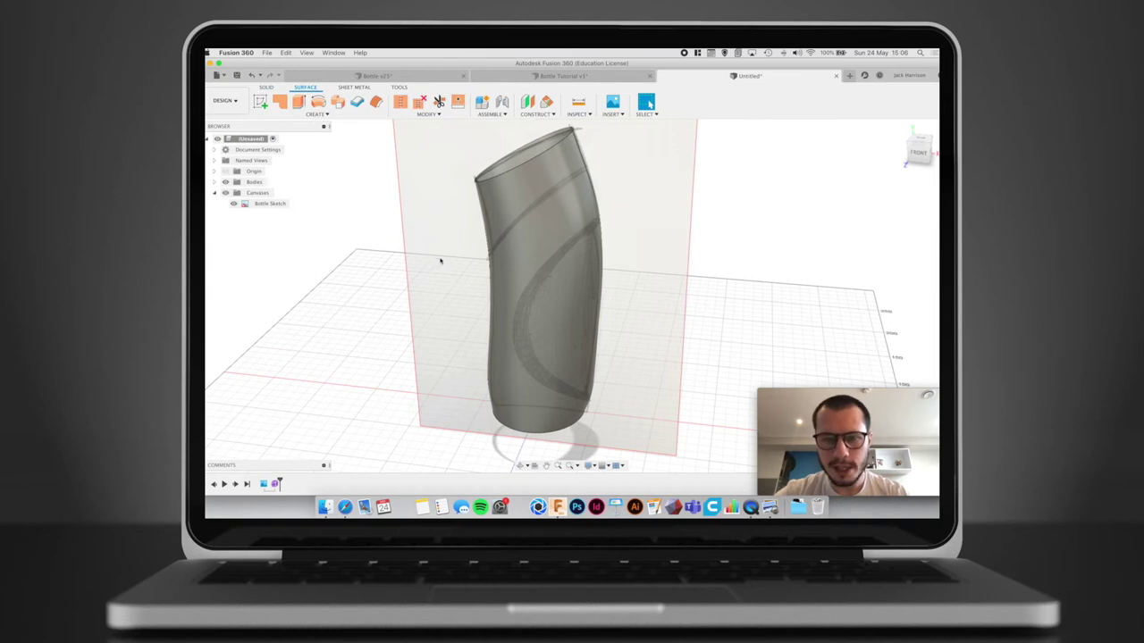
Hide the Bottle Sketch canvas and examine the open bottle surface from above and from the front
{"action": "middle_click_drag", "start_coordinate": [441, 261], "coordinate": [481, 276], "text": "shift"}
{"action": "left_click", "coordinate": [234, 204]}
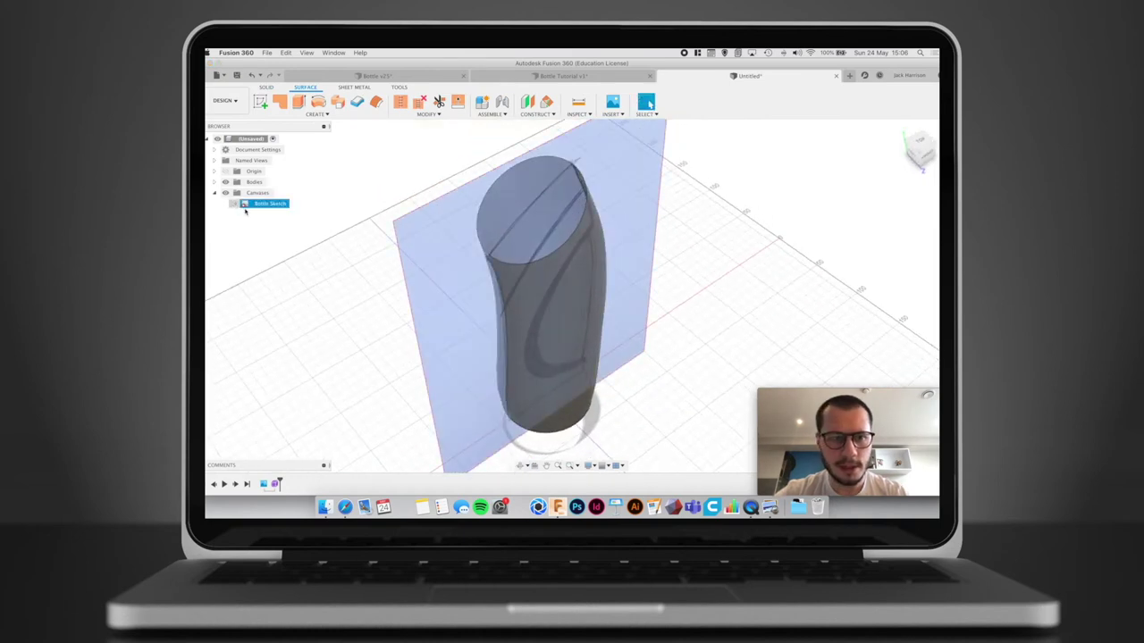
{"action": "middle_click_drag", "start_coordinate": [403, 274], "coordinate": [401, 259]}
{"action": "middle_click_drag", "start_coordinate": [488, 290], "coordinate": [440, 241], "text": "shift"}
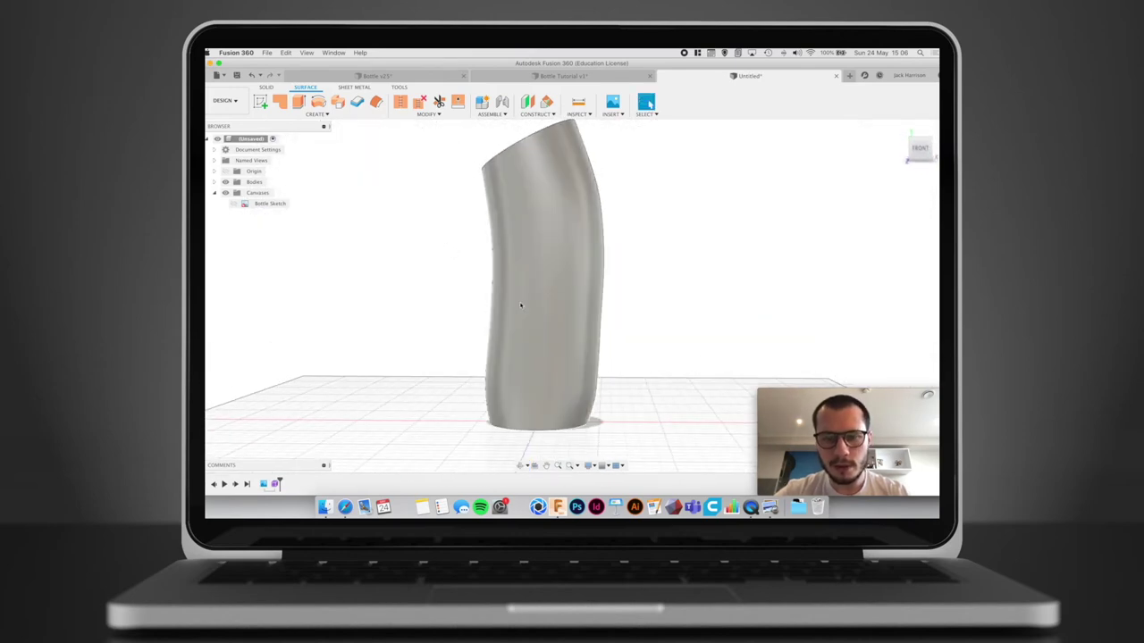
{"action": "middle_click_drag", "start_coordinate": [498, 315], "coordinate": [510, 317], "text": "shift"}
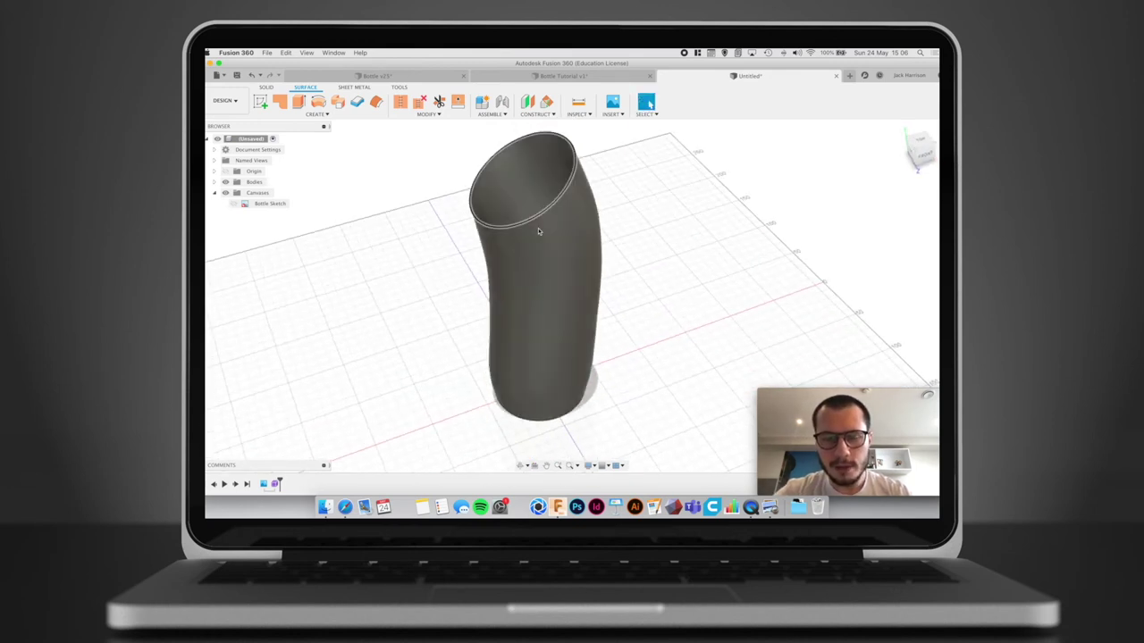
{"action": "middle_click_drag", "start_coordinate": [644, 247], "coordinate": [639, 235], "text": "shift"}
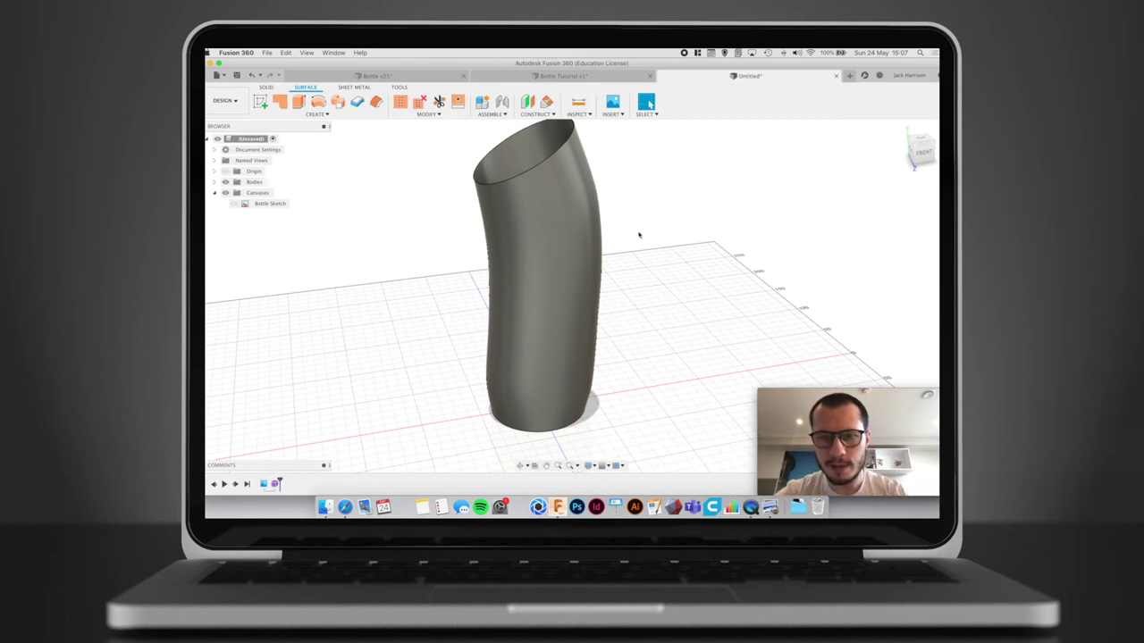
{"action": "middle_click_drag", "start_coordinate": [635, 237], "coordinate": [626, 225], "text": "shift"}
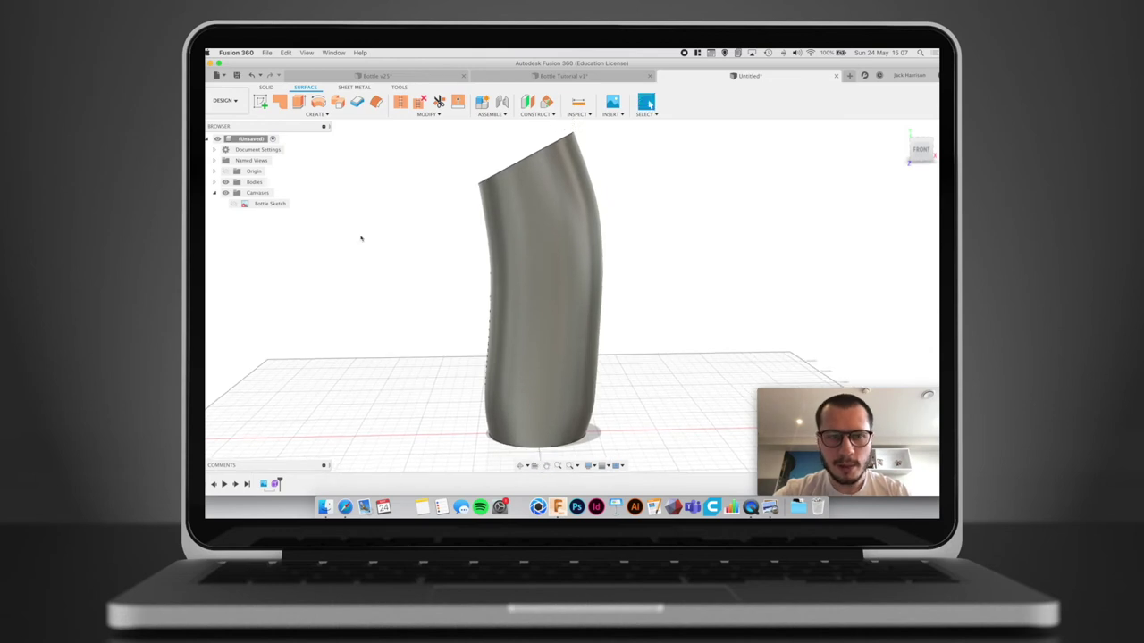
Show the Bottle Sketch canvas again in the front view and start a new sketch on the front plane
{"action": "left_click", "coordinate": [233, 204]}
{"action": "left_click", "coordinate": [921, 150]}
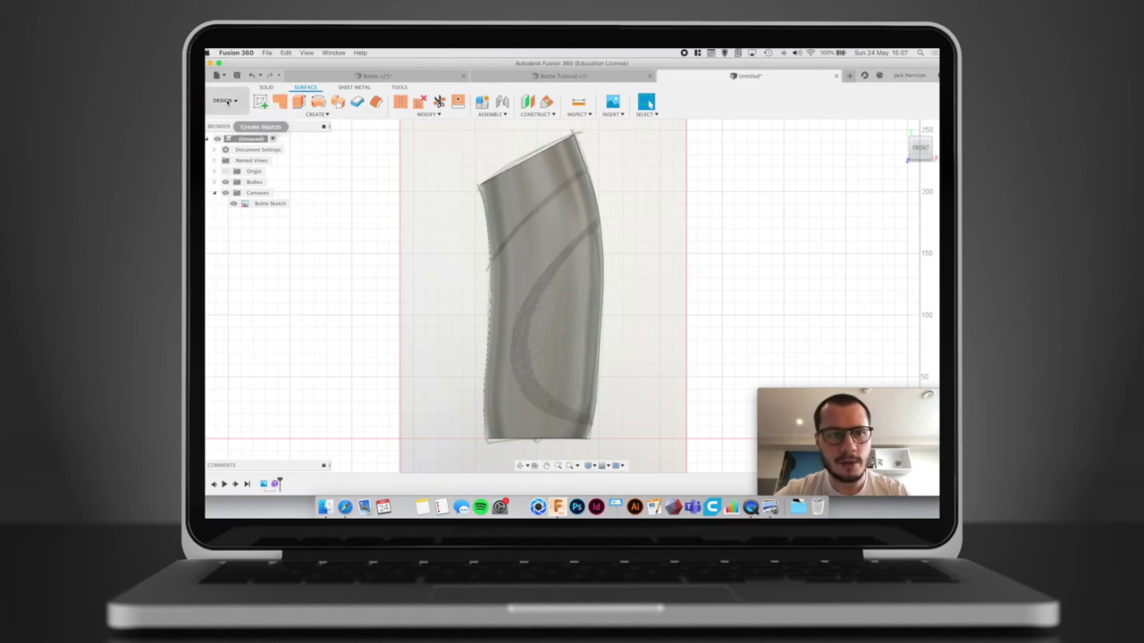
{"action": "left_click", "coordinate": [260, 102]}
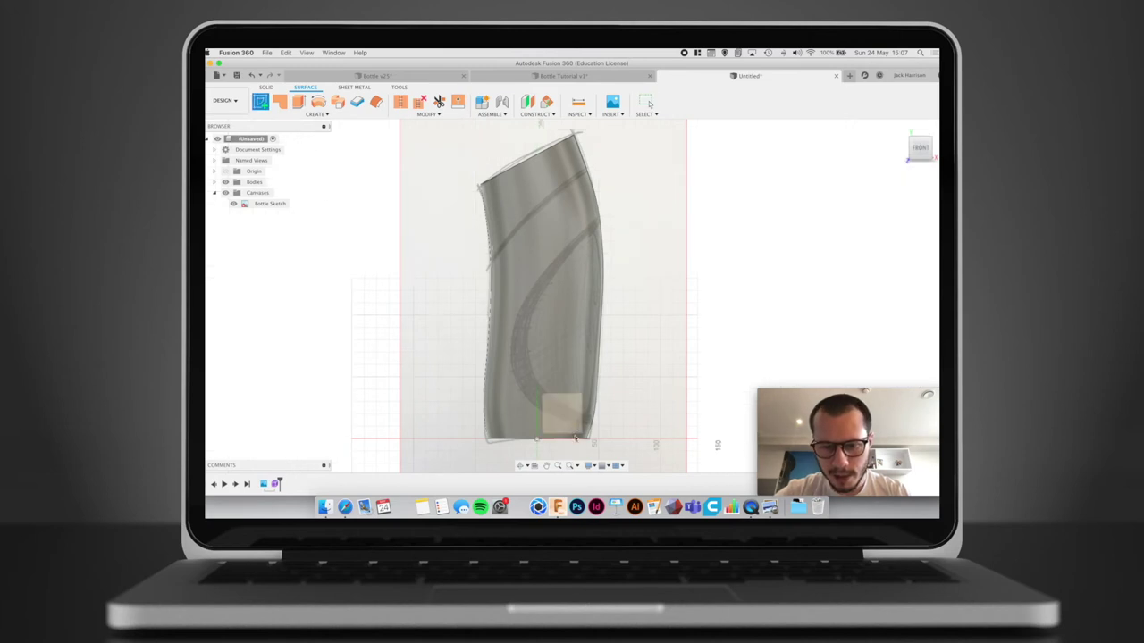
{"action": "left_click", "coordinate": [555, 413]}
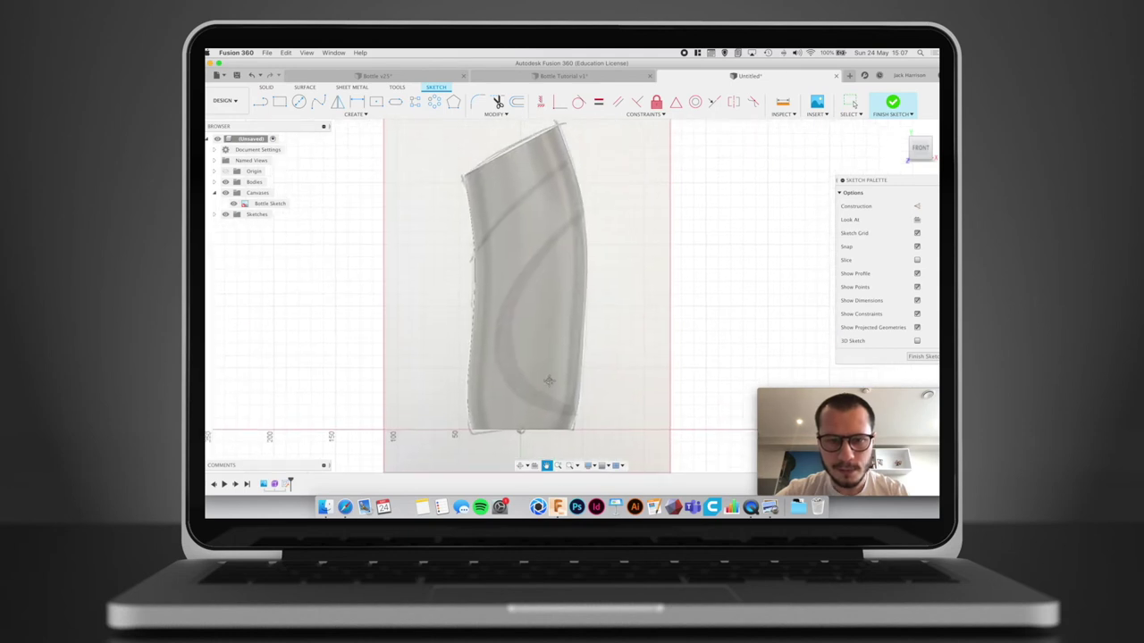
Draw a two-point fit point spline across the bottle, spanning the ends of the upper curved design line on the canvas
{"action": "scroll", "coordinate": [514, 210], "scroll_direction": "up", "scroll_amount": 5}
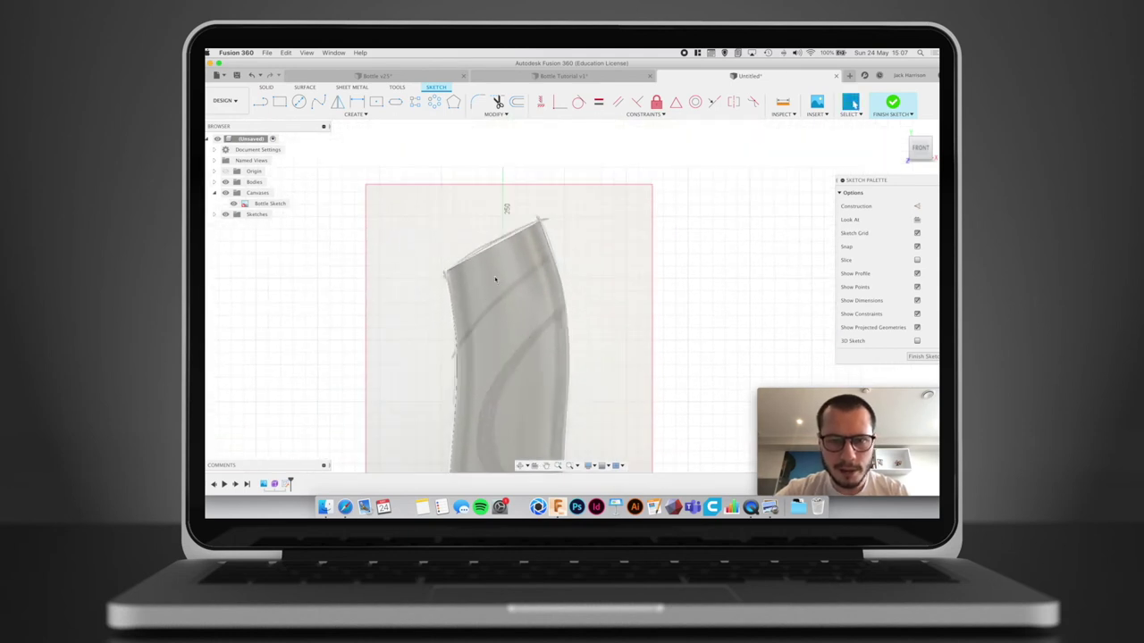
{"action": "middle_click_drag", "start_coordinate": [498, 287], "coordinate": [508, 256]}
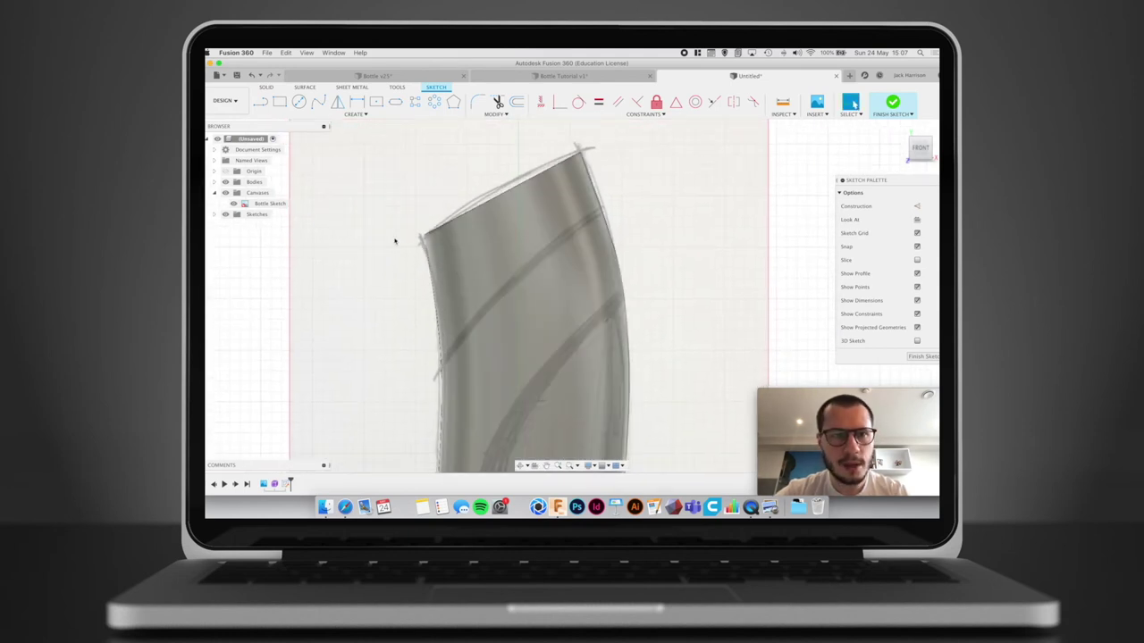
{"action": "left_click", "coordinate": [318, 103]}
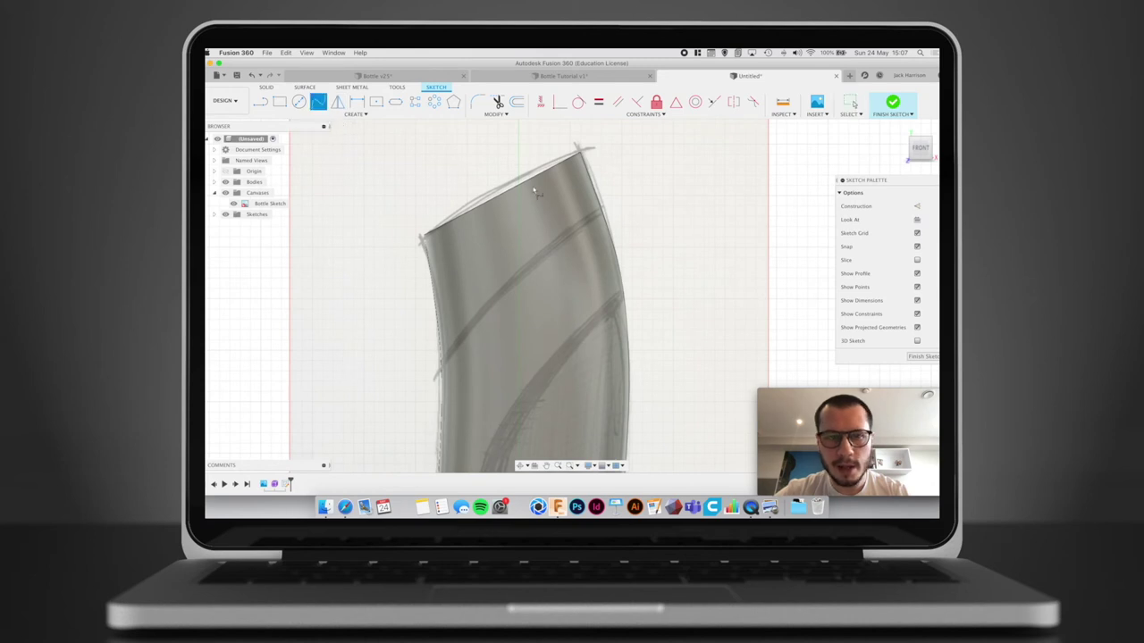
{"action": "left_click", "coordinate": [610, 211]}
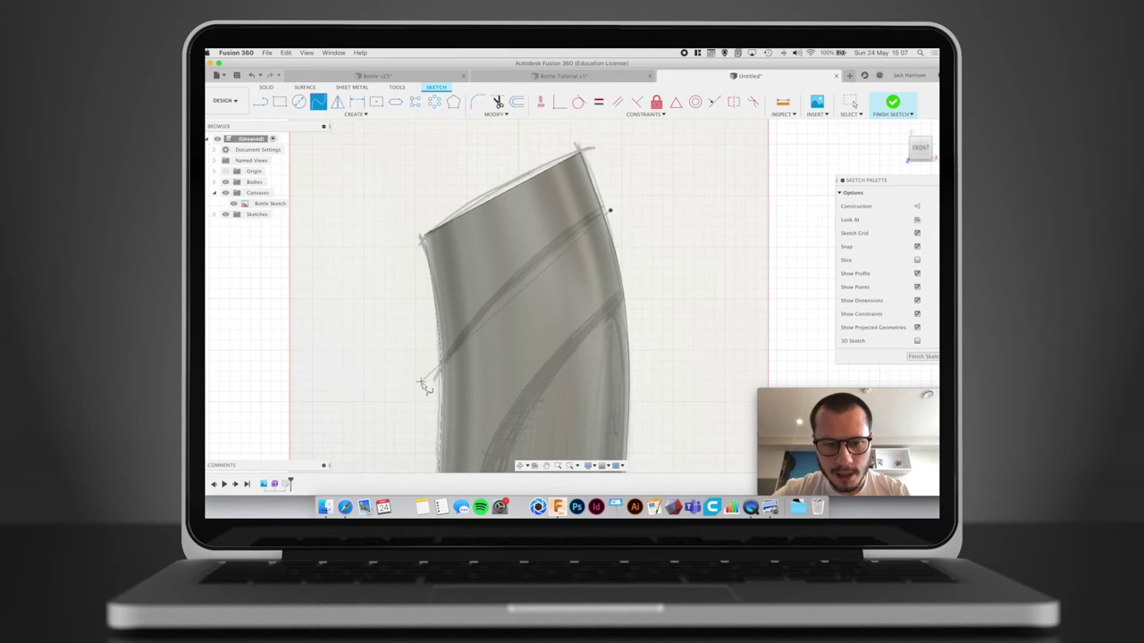
{"action": "left_click", "coordinate": [425, 385]}
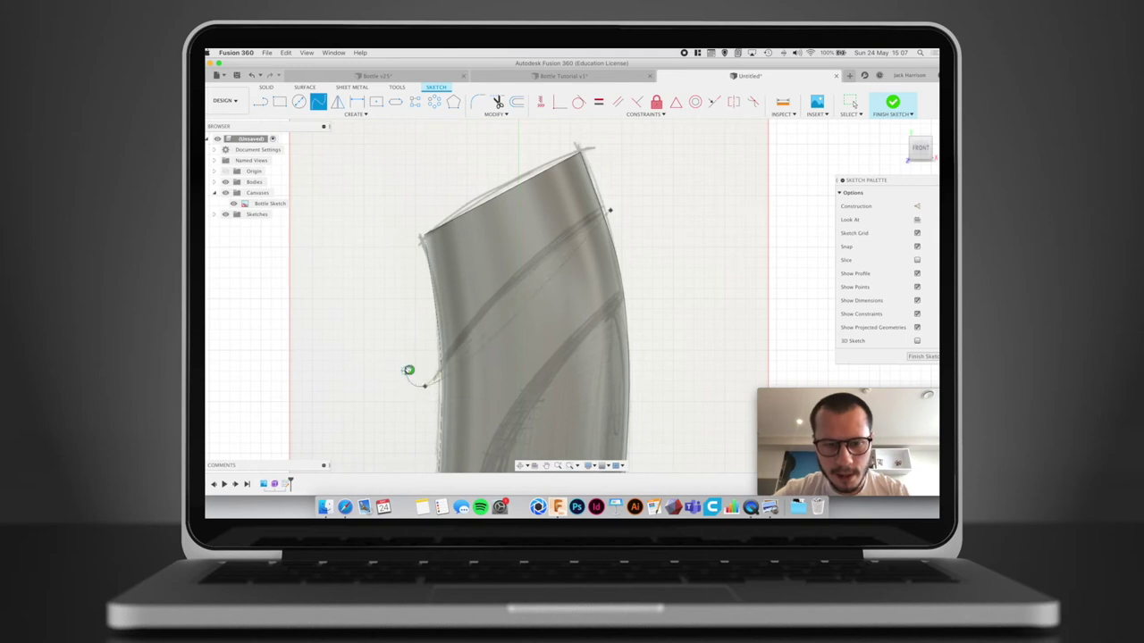
{"action": "left_click", "coordinate": [409, 370]}
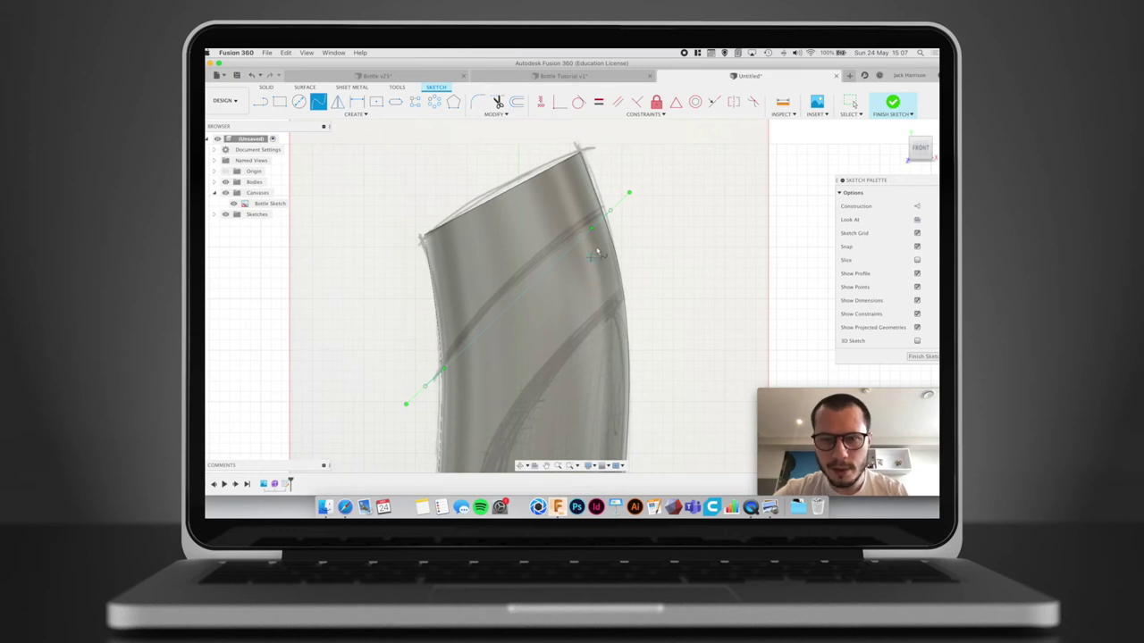
{"action": "key", "text": "Escape"}
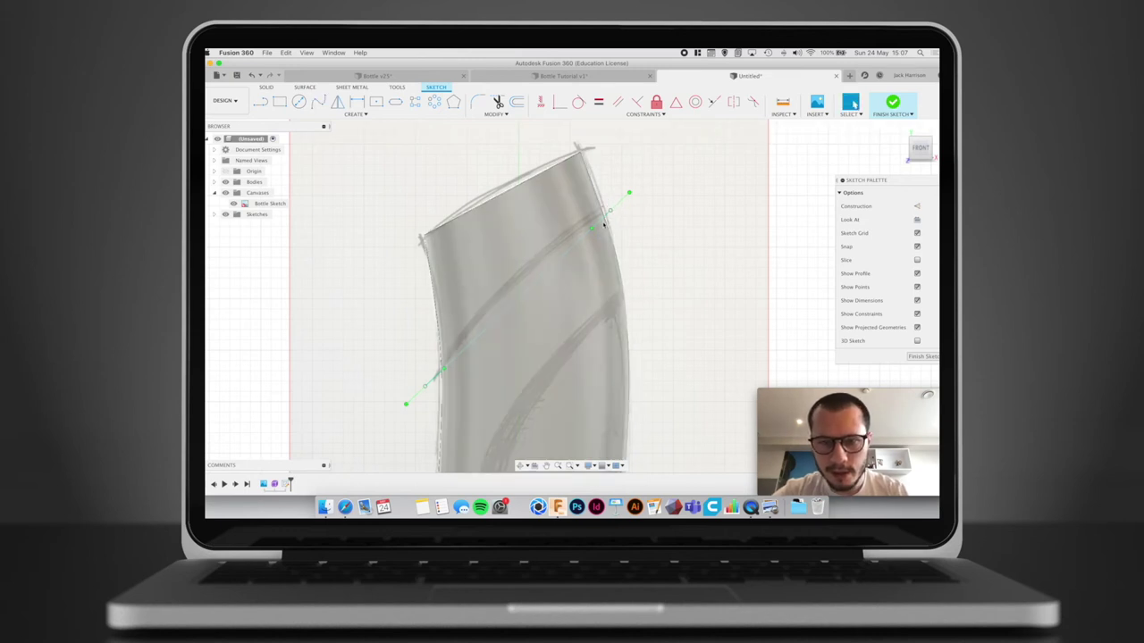
Adjust the upper spline's tangent handle and move its end points up slightly so it follows the sketched upper design line
{"action": "left_click", "coordinate": [592, 230]}
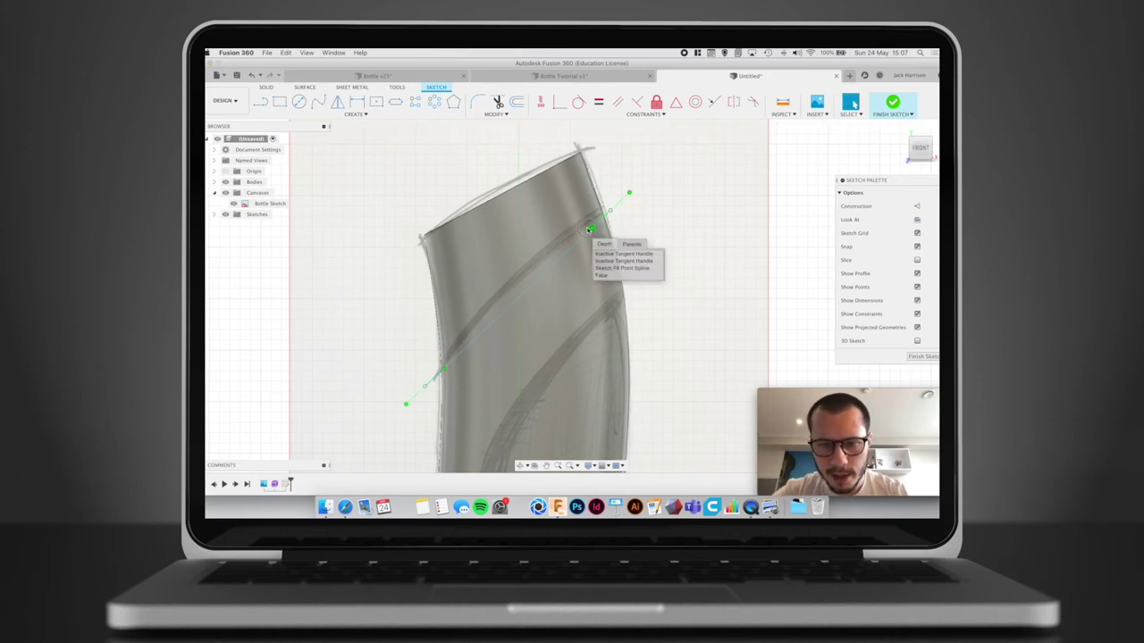
{"action": "left_click", "coordinate": [624, 254]}
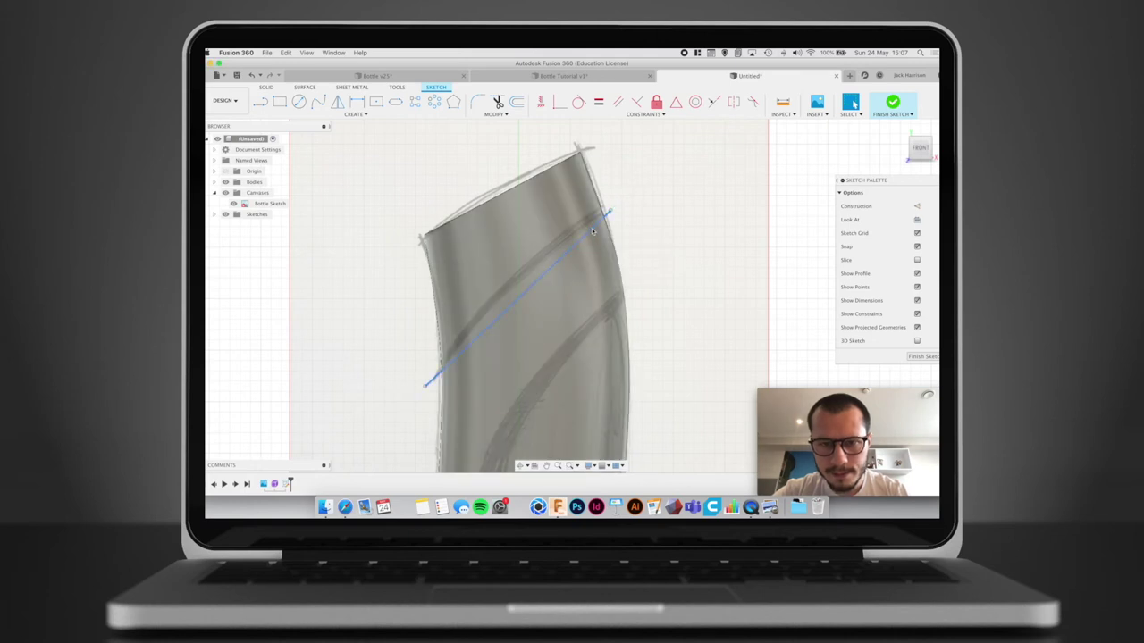
{"action": "left_click", "coordinate": [610, 211]}
{"action": "left_click_drag", "start_coordinate": [592, 230], "coordinate": [612, 204]}
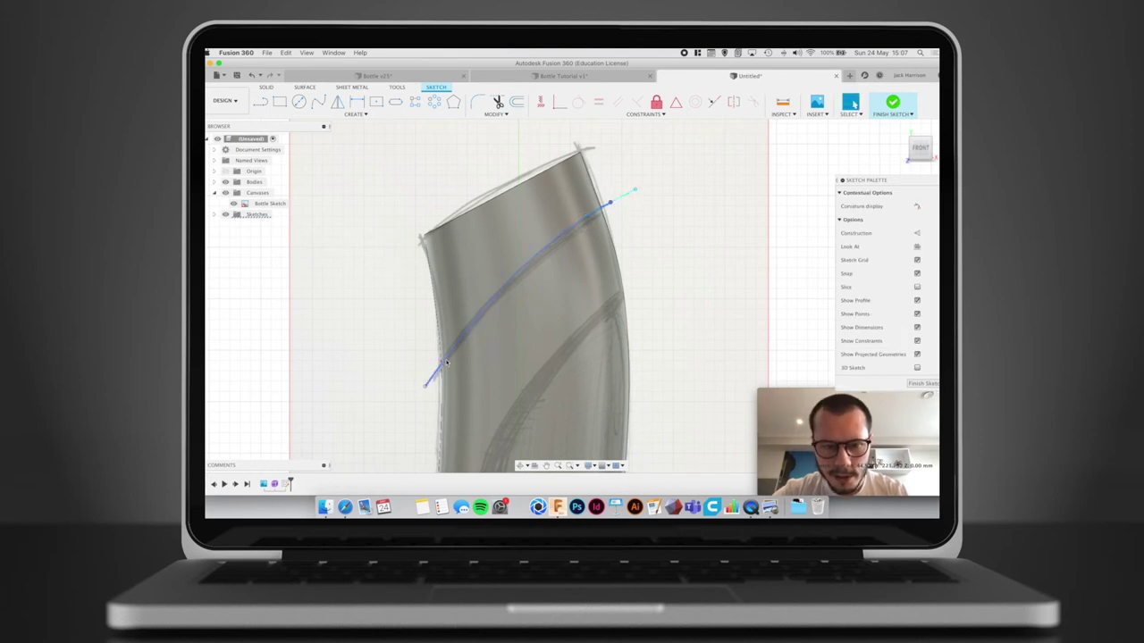
{"action": "left_click", "coordinate": [425, 382]}
{"action": "left_click_drag", "start_coordinate": [425, 382], "coordinate": [425, 375]}
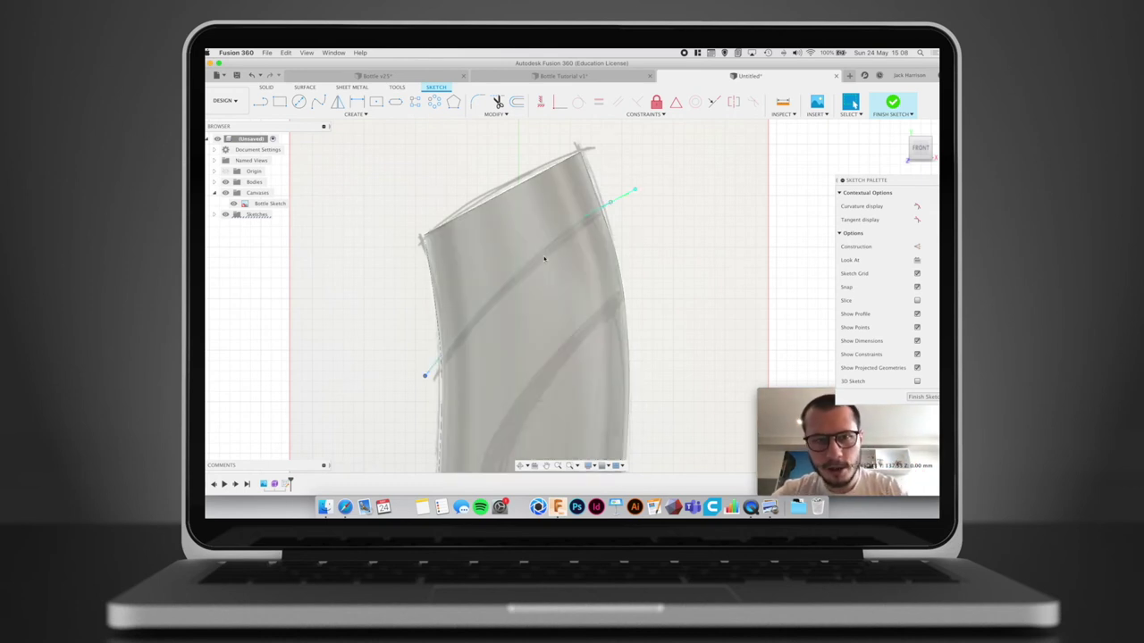
Offset the upper spline by -2 mm to create a parallel curve just below it
{"action": "key", "text": "o"}
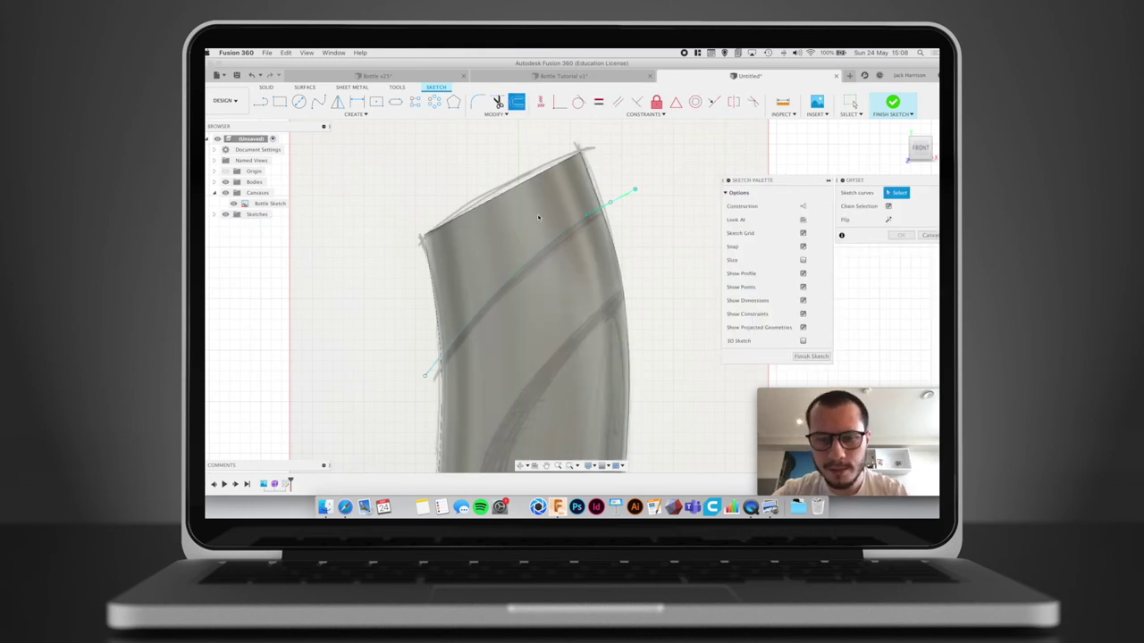
{"action": "left_click", "coordinate": [546, 248]}
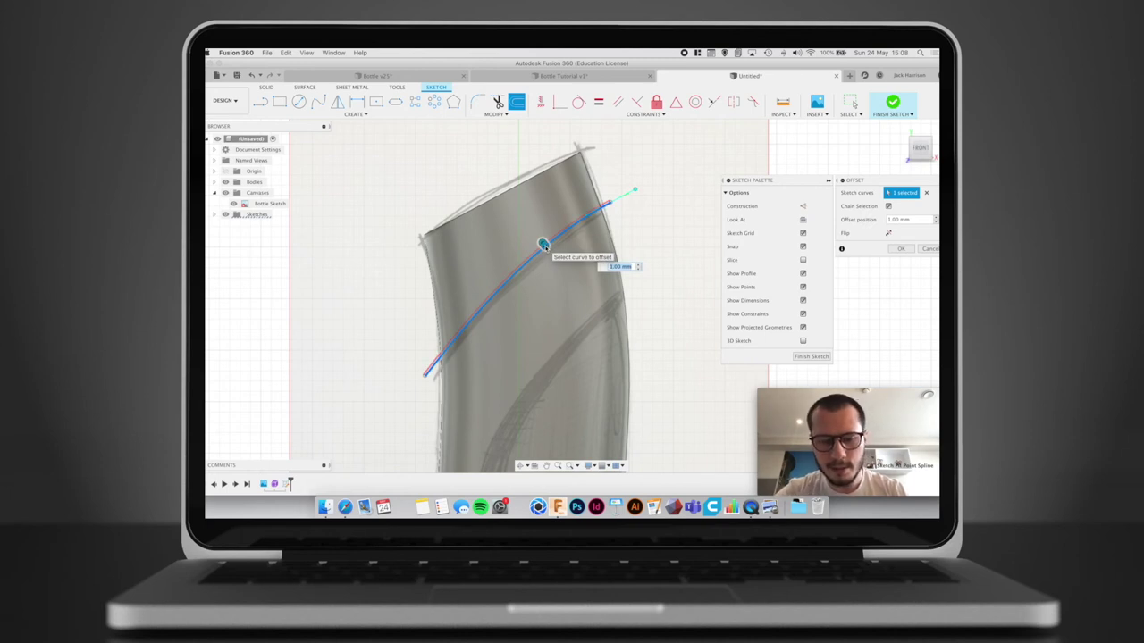
{"action": "type", "text": "-2"}
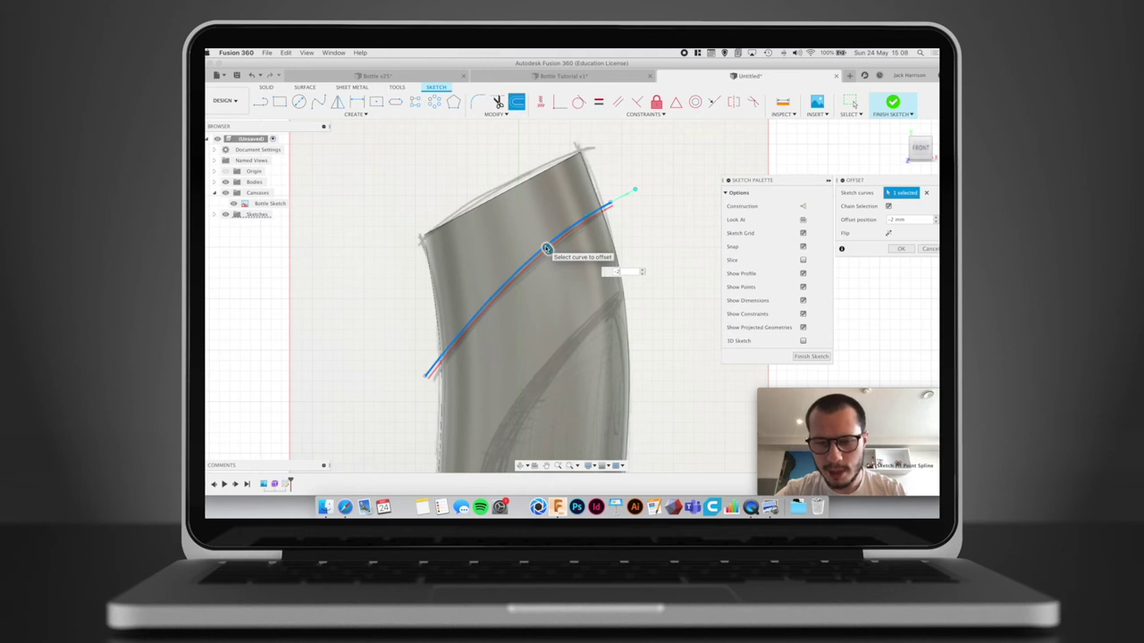
{"action": "key", "text": "Return"}
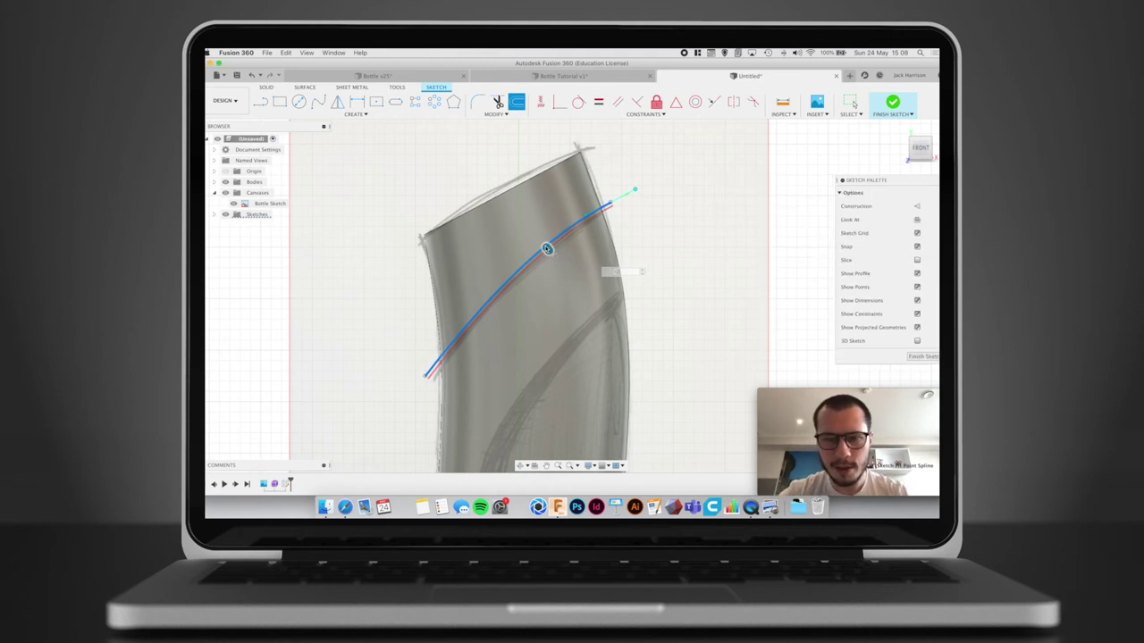
Draw a six-point fit point spline along the outer edge of the large lower curved band, ending just beyond the bottle's edge at both ends
{"action": "scroll", "coordinate": [520, 279], "scroll_direction": "up", "scroll_amount": 2}
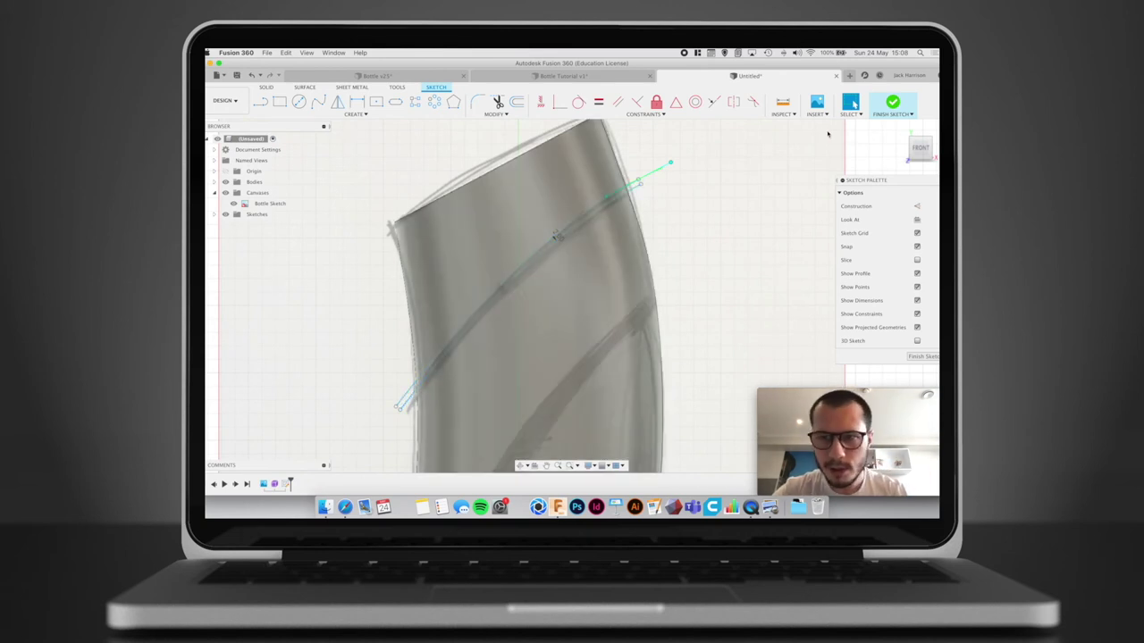
{"action": "middle_click_drag", "start_coordinate": [659, 216], "coordinate": [667, 91]}
{"action": "scroll", "coordinate": [651, 237], "scroll_direction": "up", "scroll_amount": 2}
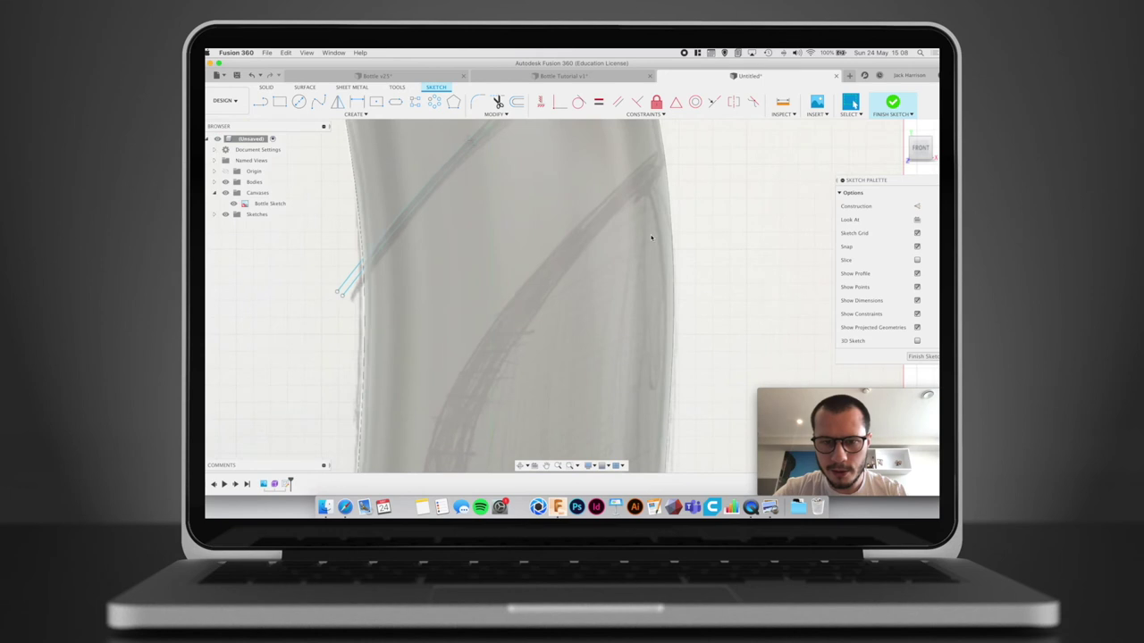
{"action": "scroll", "coordinate": [652, 239], "scroll_direction": "down", "scroll_amount": 5}
{"action": "mouse_move", "coordinate": [626, 230]}
{"action": "middle_mouse_down"}
{"action": "mouse_move", "coordinate": [572, 251]}
{"action": "mouse_move", "coordinate": [554, 283]}
{"action": "middle_mouse_up"}
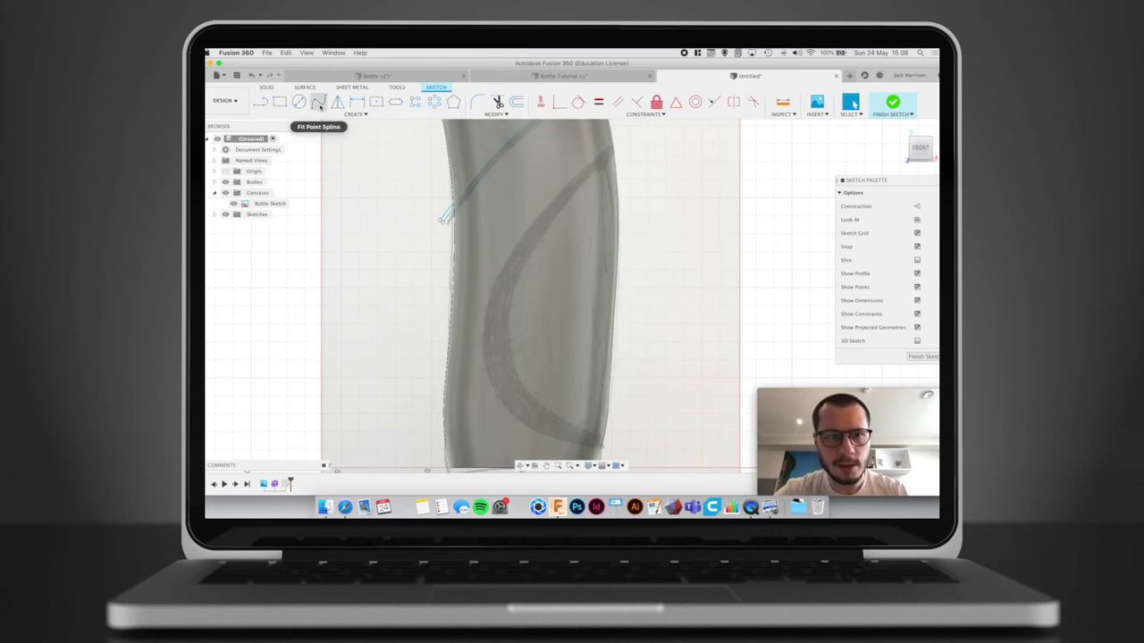
{"action": "left_click", "coordinate": [318, 101]}
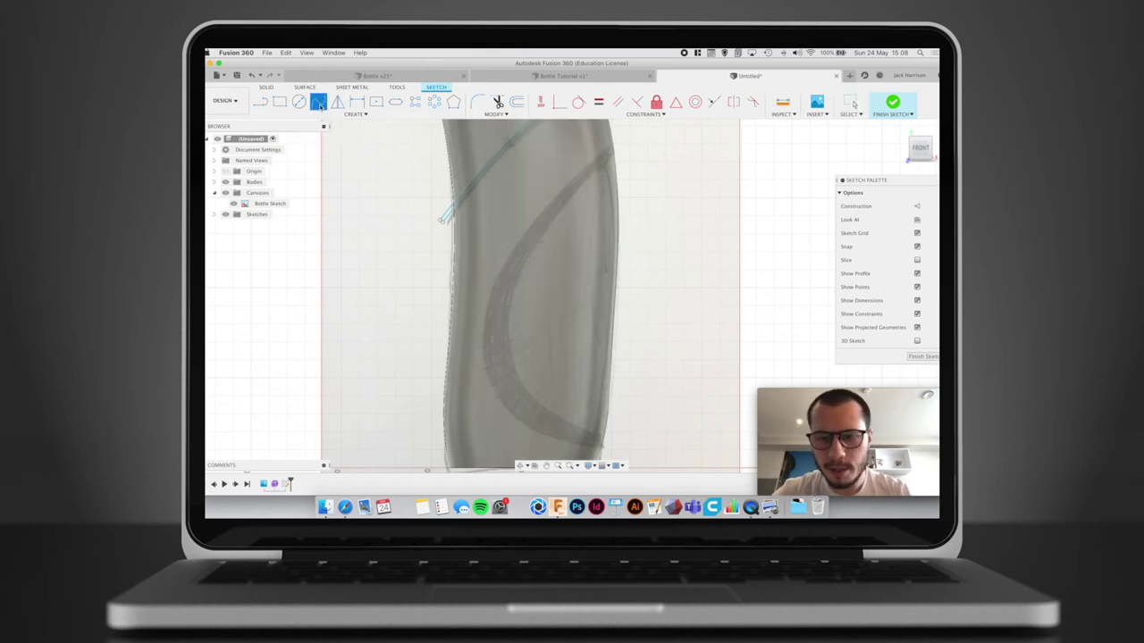
{"action": "left_click", "coordinate": [617, 139]}
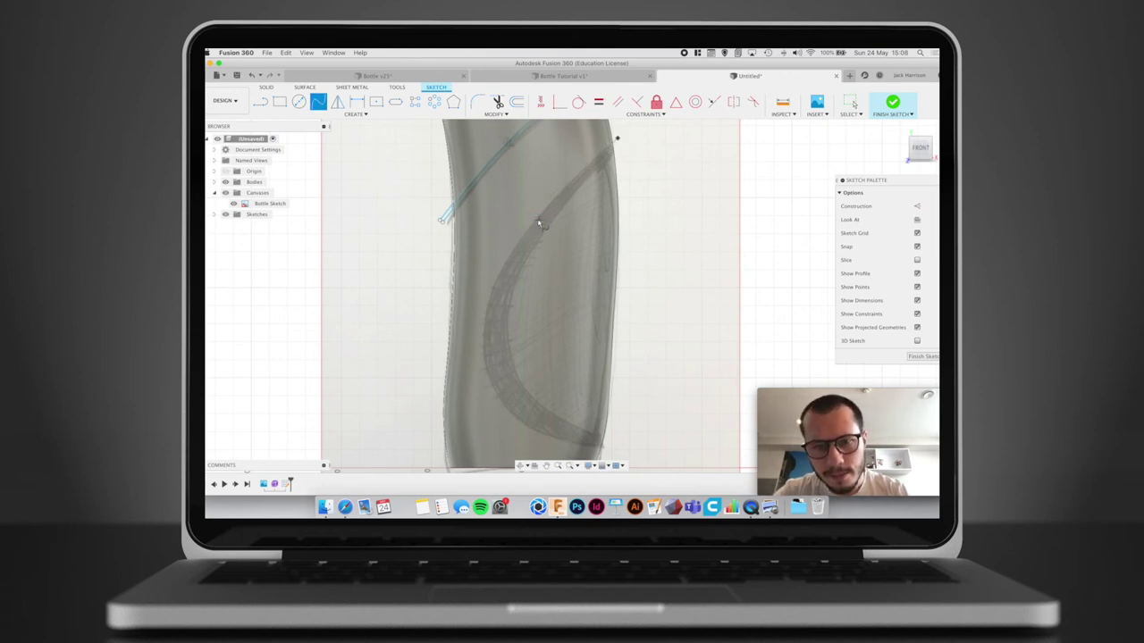
{"action": "left_click", "coordinate": [535, 221]}
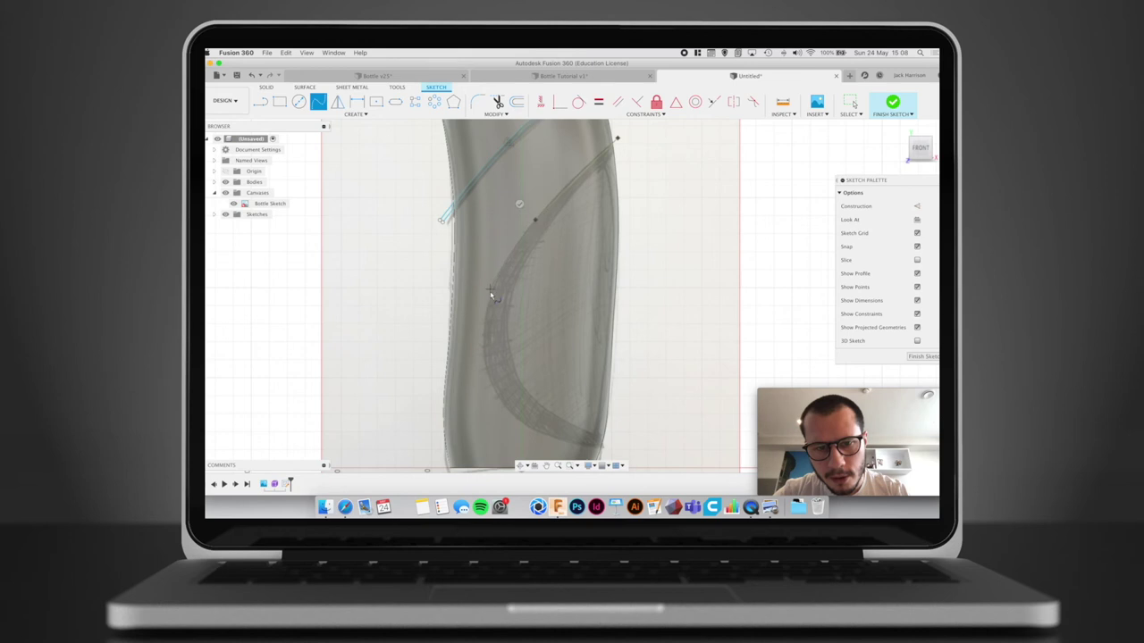
{"action": "left_click", "coordinate": [491, 295]}
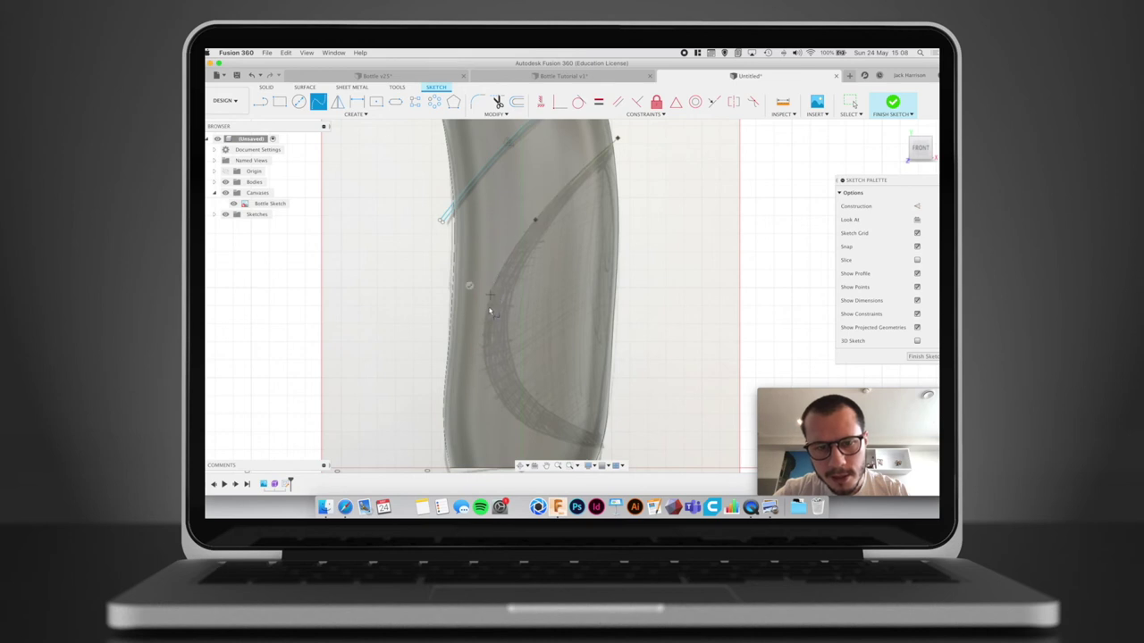
{"action": "left_click", "coordinate": [491, 385]}
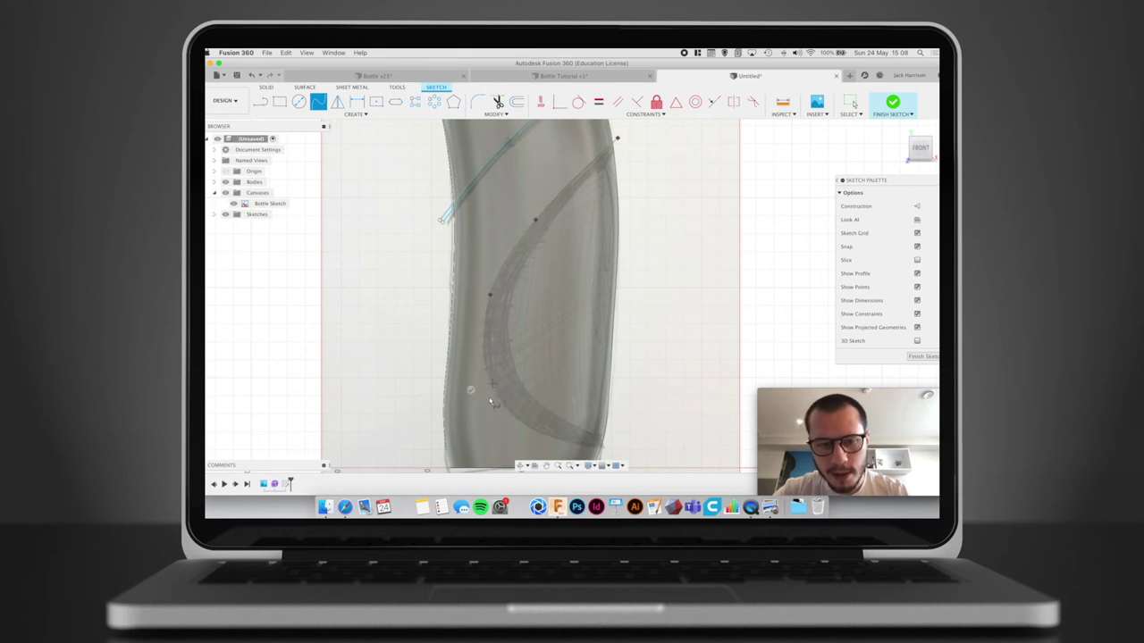
{"action": "left_click", "coordinate": [547, 436]}
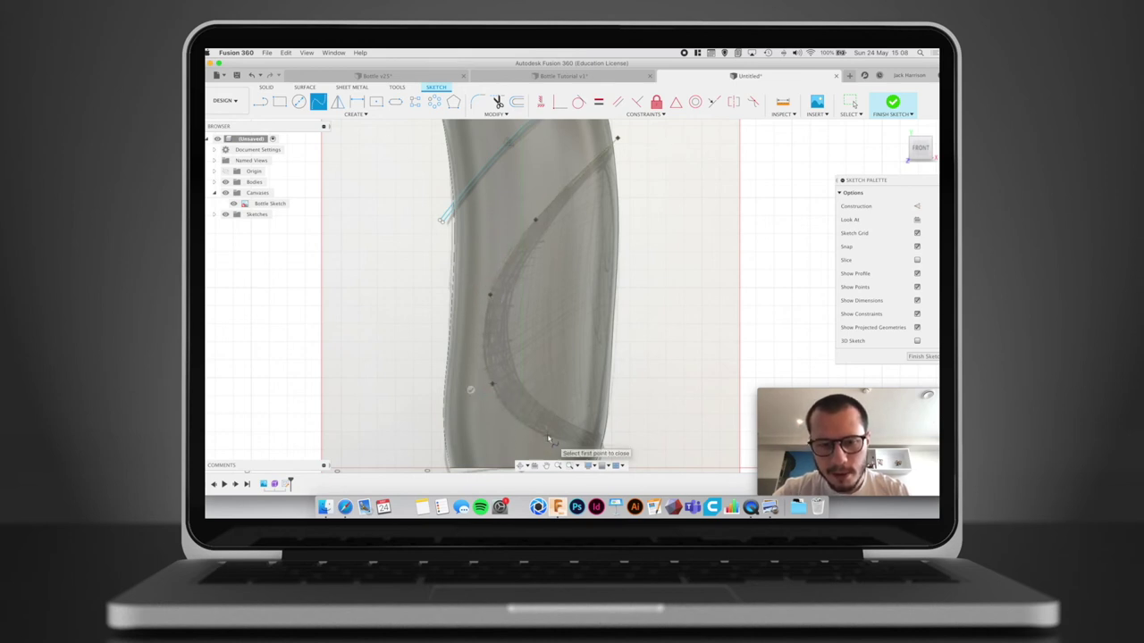
{"action": "left_click", "coordinate": [616, 444]}
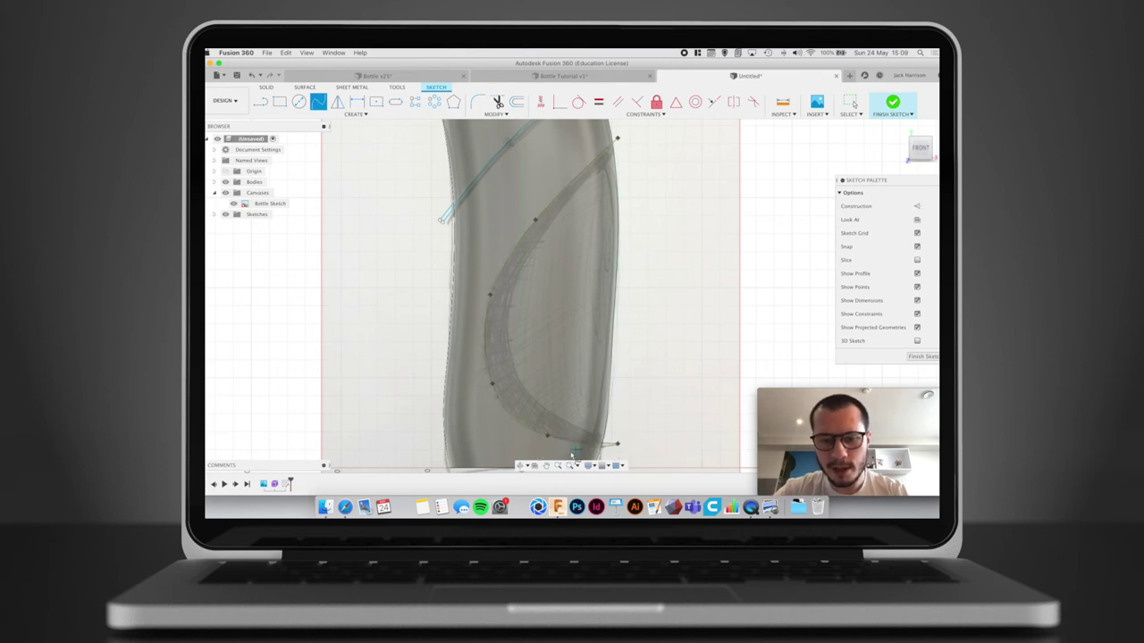
{"action": "scroll", "coordinate": [627, 356], "scroll_direction": "down", "scroll_amount": 3}
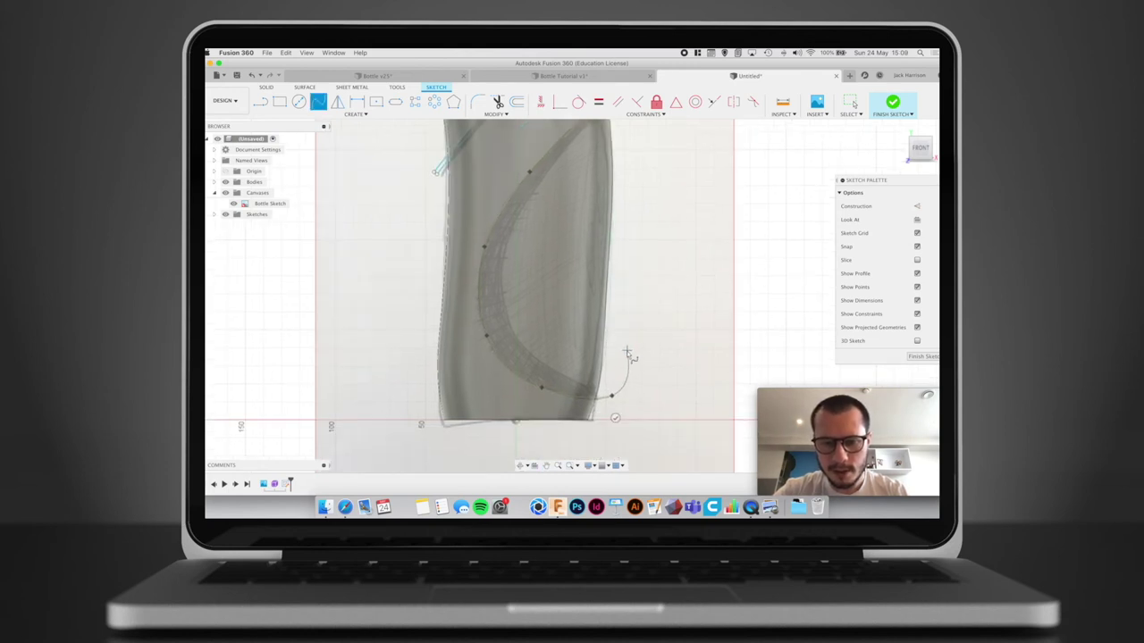
{"action": "left_click", "coordinate": [615, 417]}
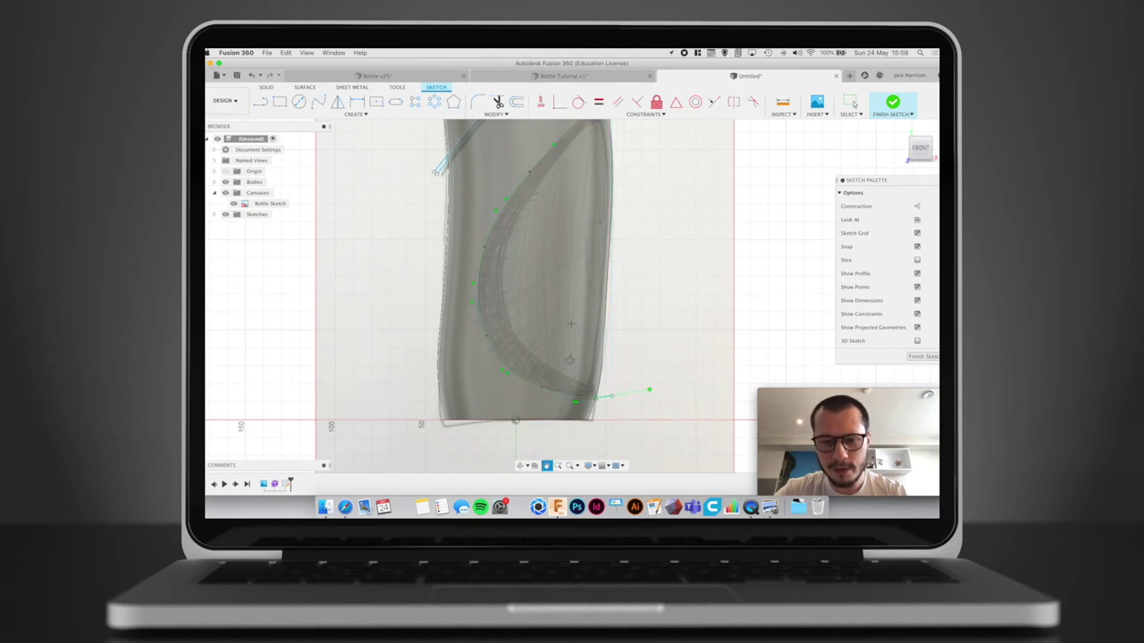
{"action": "middle_click_drag", "start_coordinate": [571, 324], "coordinate": [570, 359]}
{"action": "key", "text": "Escape"}
Refine the large curve's shape at its second point from the top and move its lower end point down slightly to match the canvas
{"action": "left_click", "coordinate": [515, 238]}
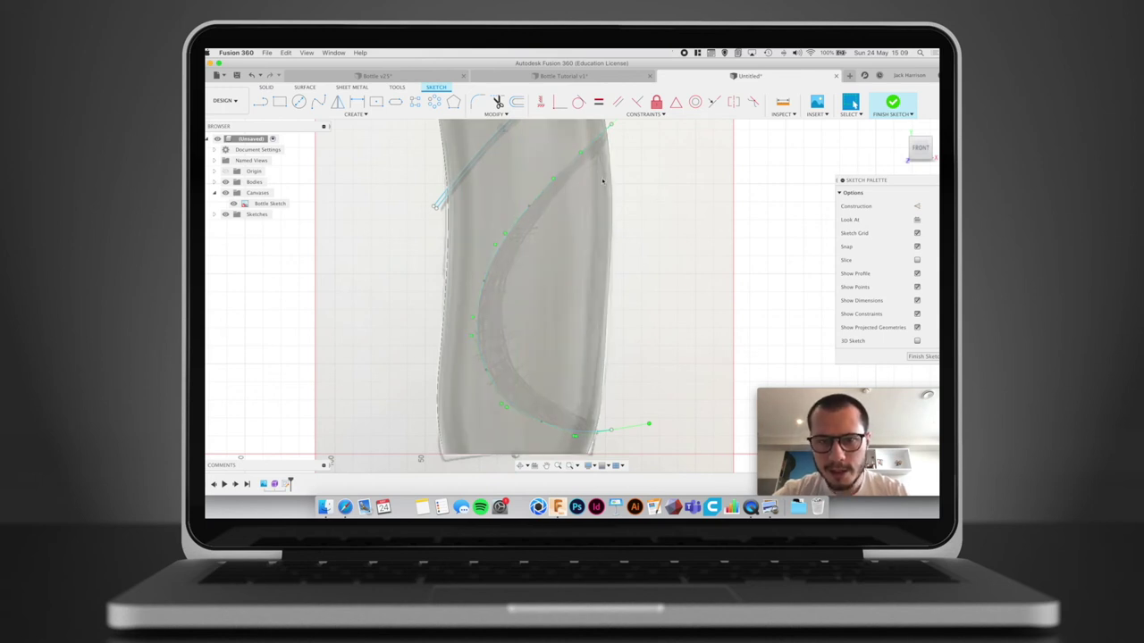
{"action": "left_click", "coordinate": [488, 268]}
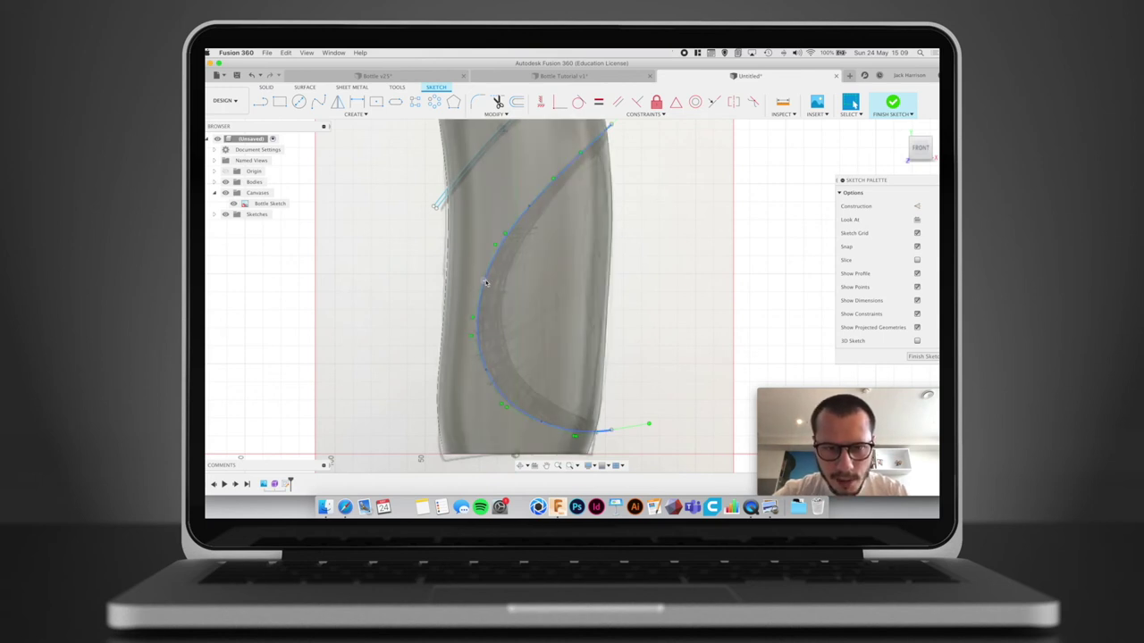
{"action": "left_click", "coordinate": [530, 207]}
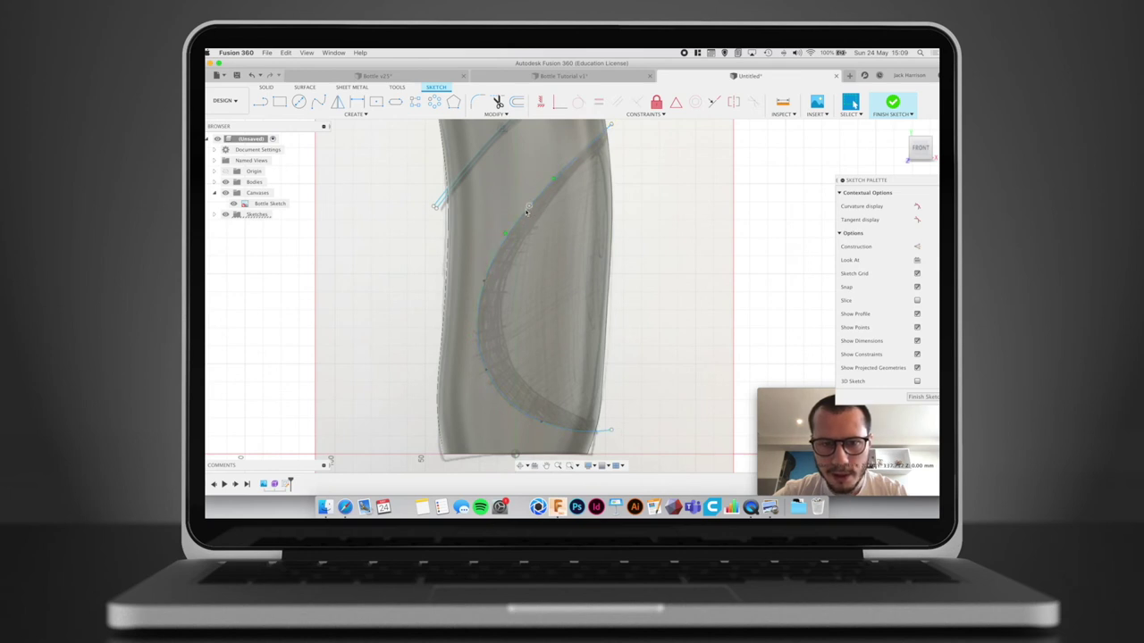
{"action": "left_click_drag", "start_coordinate": [510, 235], "coordinate": [550, 247]}
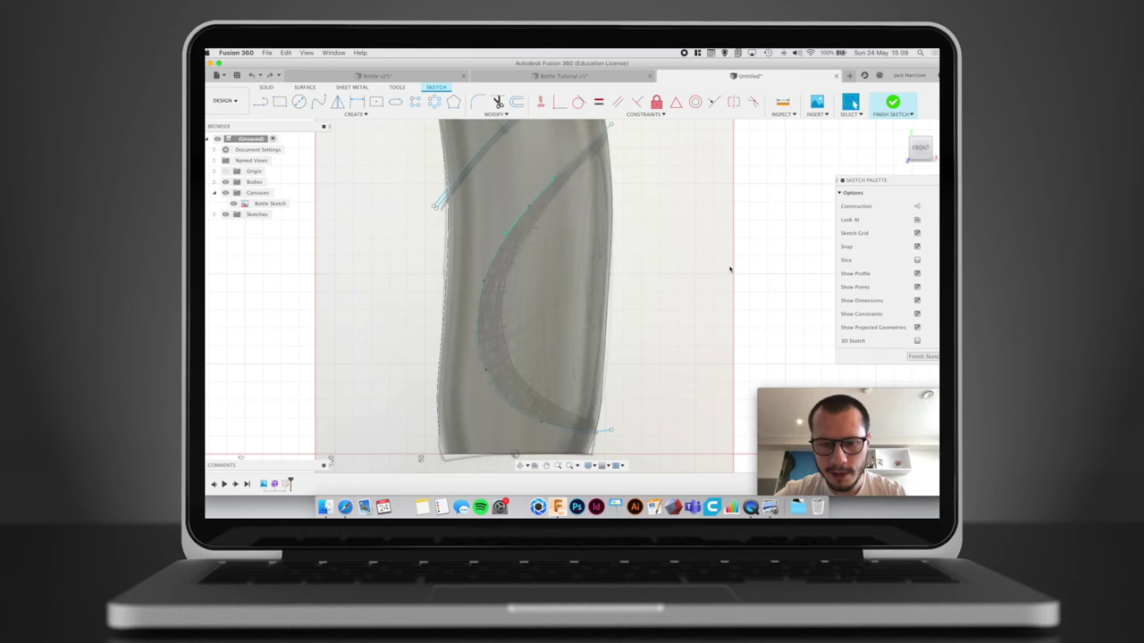
{"action": "left_click", "coordinate": [612, 431]}
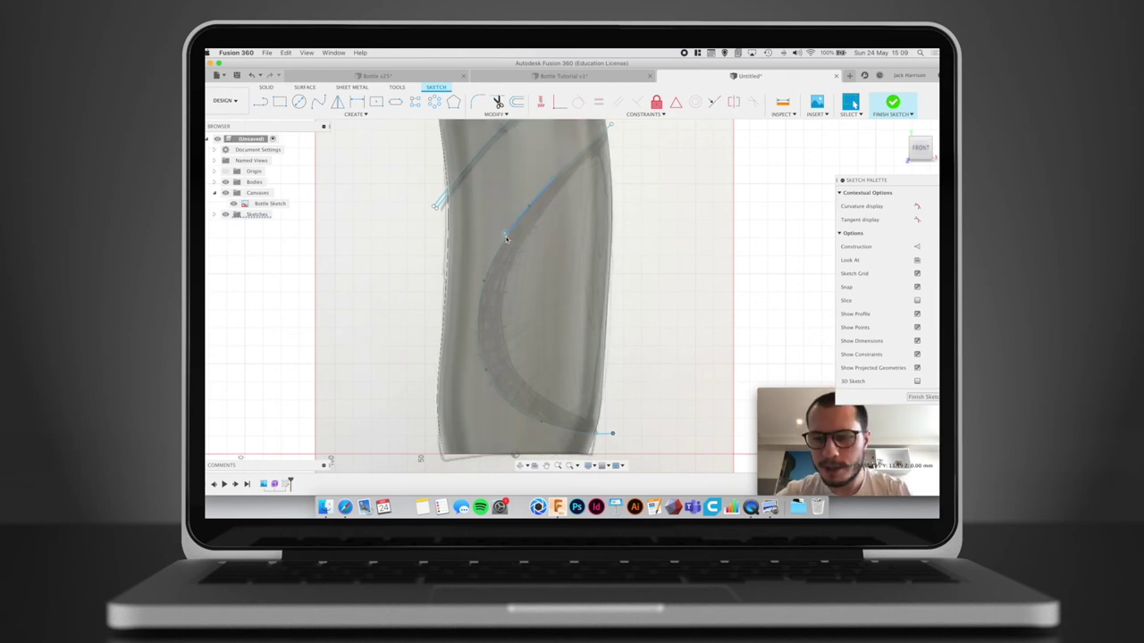
Draw a six-point fit point spline along the inner edge of the large lower curved band, ending just beyond the bottle's edge at both ends
{"action": "left_click", "coordinate": [318, 101]}
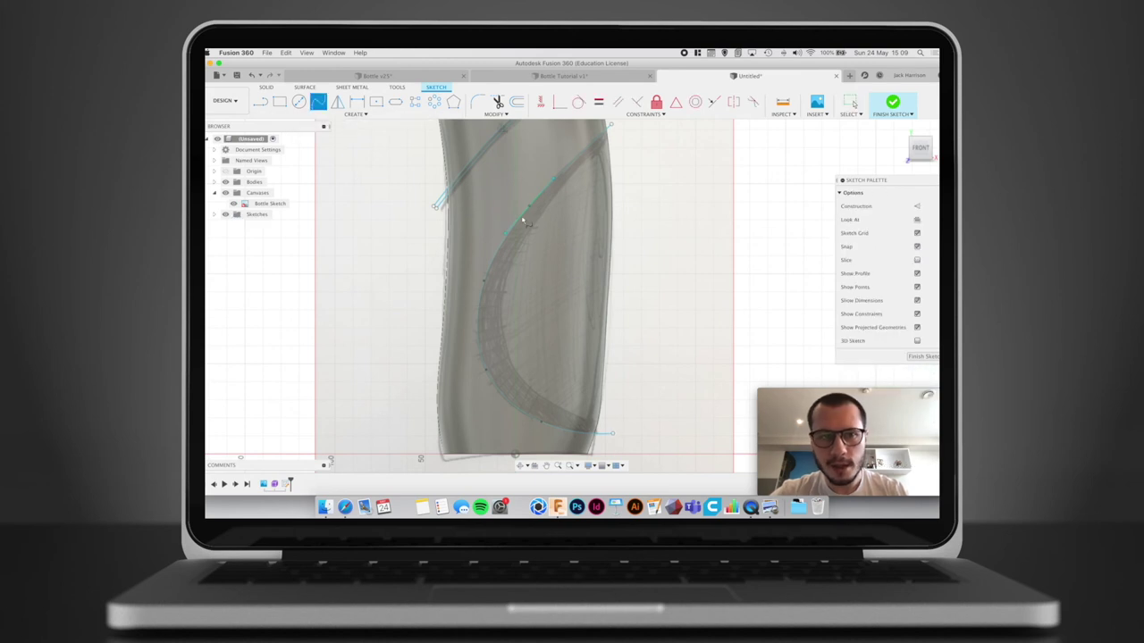
{"action": "left_click", "coordinate": [613, 139]}
{"action": "left_click", "coordinate": [569, 179]}
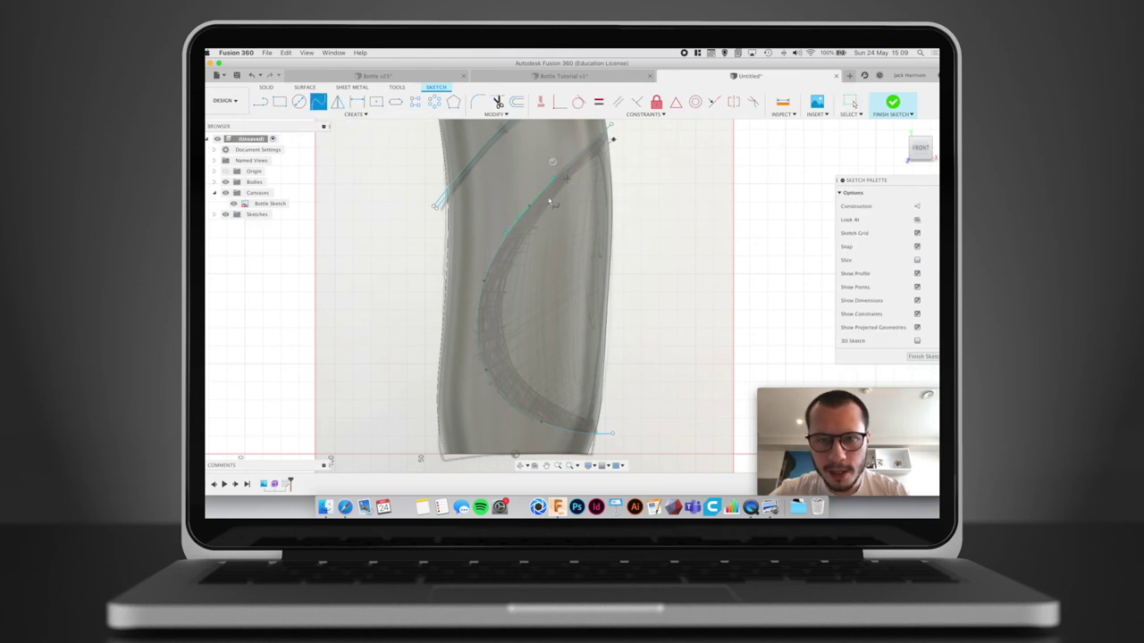
{"action": "left_click", "coordinate": [515, 257]}
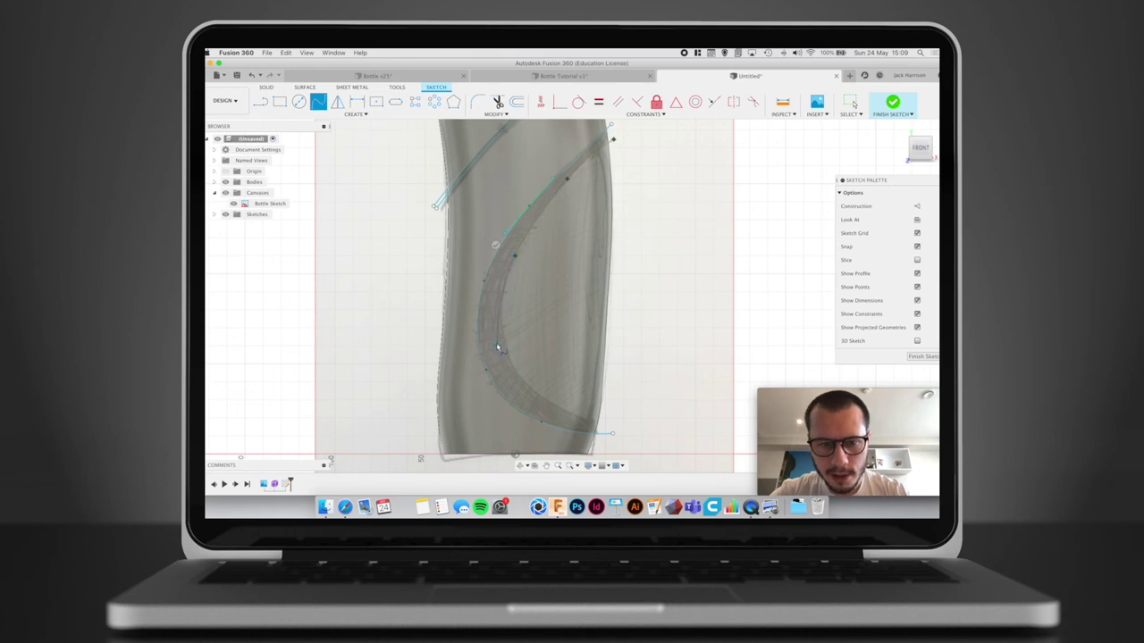
{"action": "left_click", "coordinate": [506, 350]}
{"action": "left_click", "coordinate": [547, 400]}
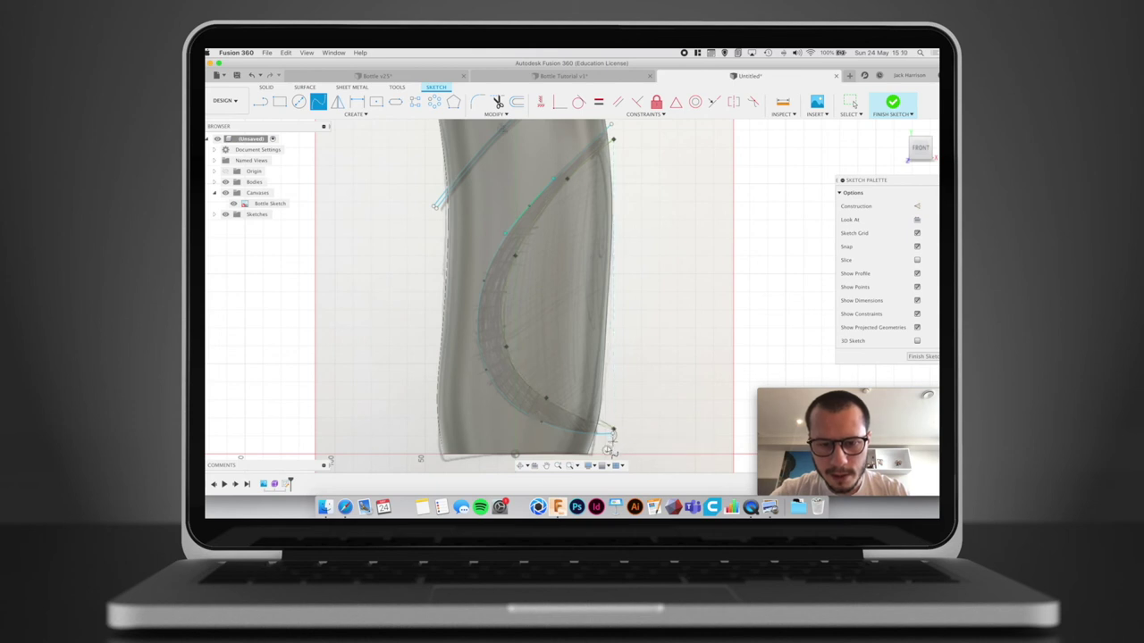
{"action": "left_click", "coordinate": [607, 450]}
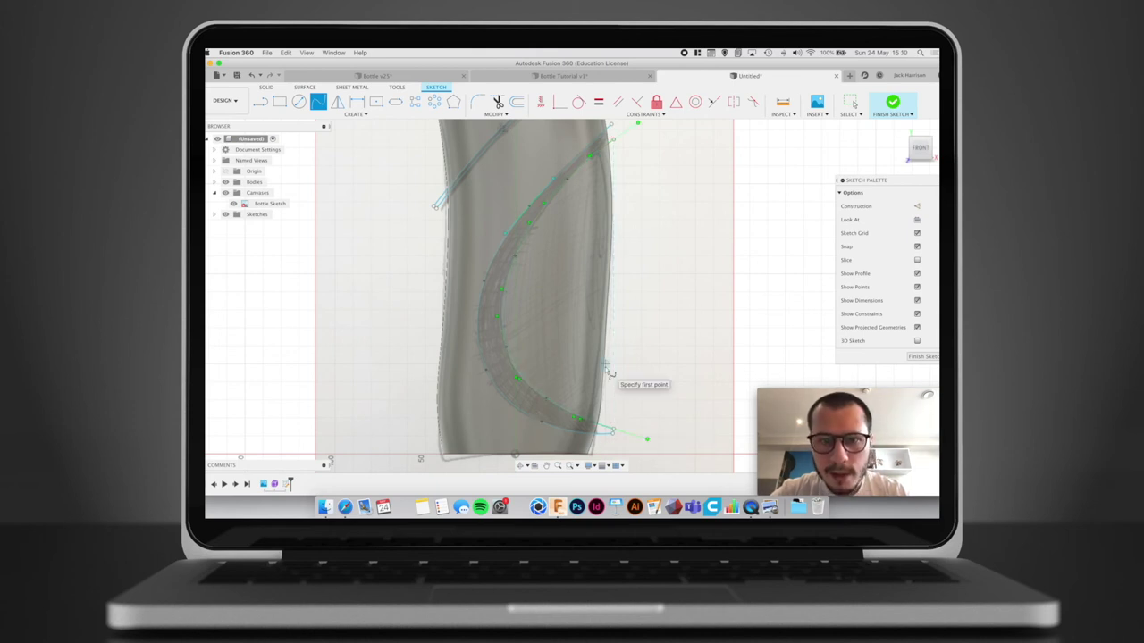
{"action": "key", "text": "Escape"}
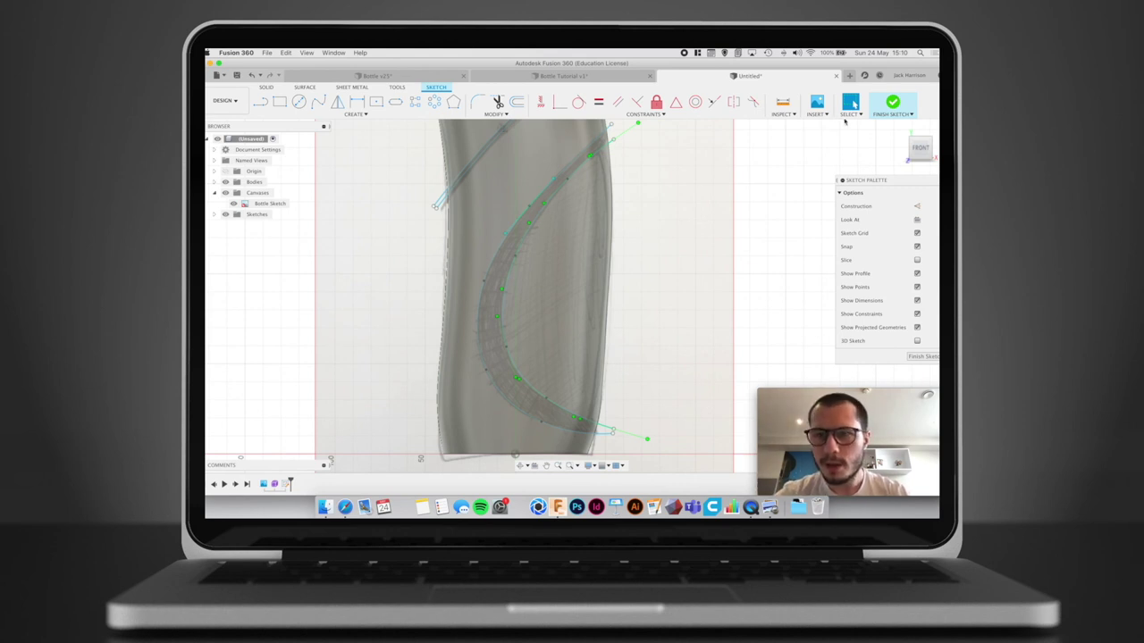
Finish the sketch and hide the Bottle Sketch canvas so the curves can be seen on the surface body
{"action": "left_click", "coordinate": [892, 101]}
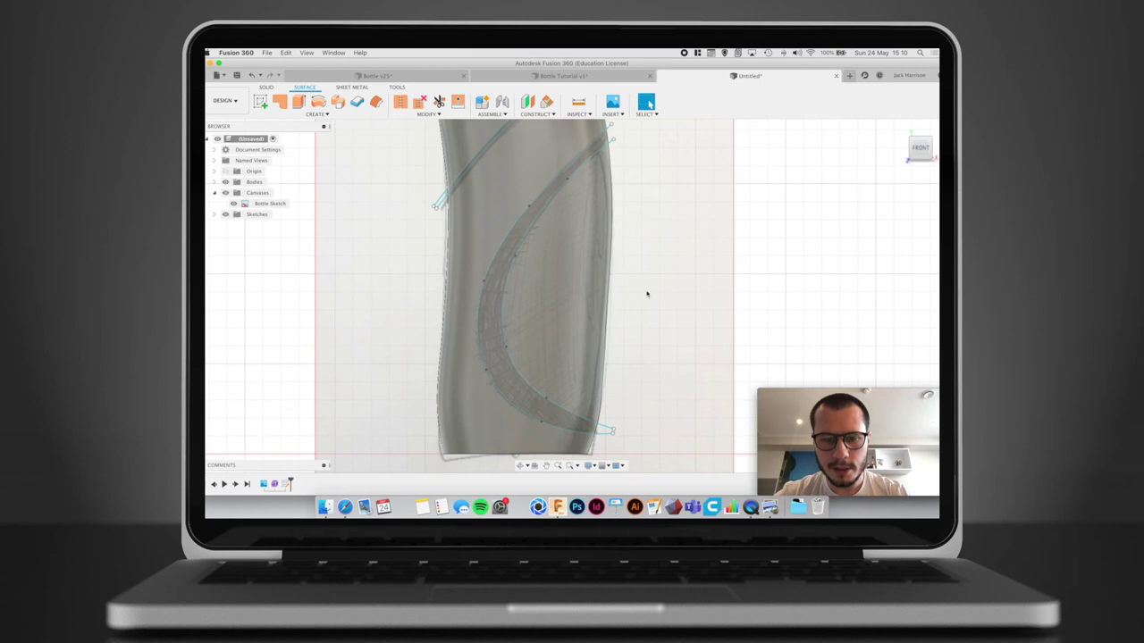
{"action": "middle_click_drag", "start_coordinate": [643, 286], "coordinate": [621, 293], "text": "shift"}
{"action": "scroll", "coordinate": [618, 300], "scroll_direction": "up", "scroll_amount": 5}
{"action": "scroll", "coordinate": [618, 300], "scroll_direction": "down", "scroll_amount": 6}
{"action": "scroll", "coordinate": [621, 292], "scroll_direction": "right", "scroll_amount": 4, "text": "shift"}
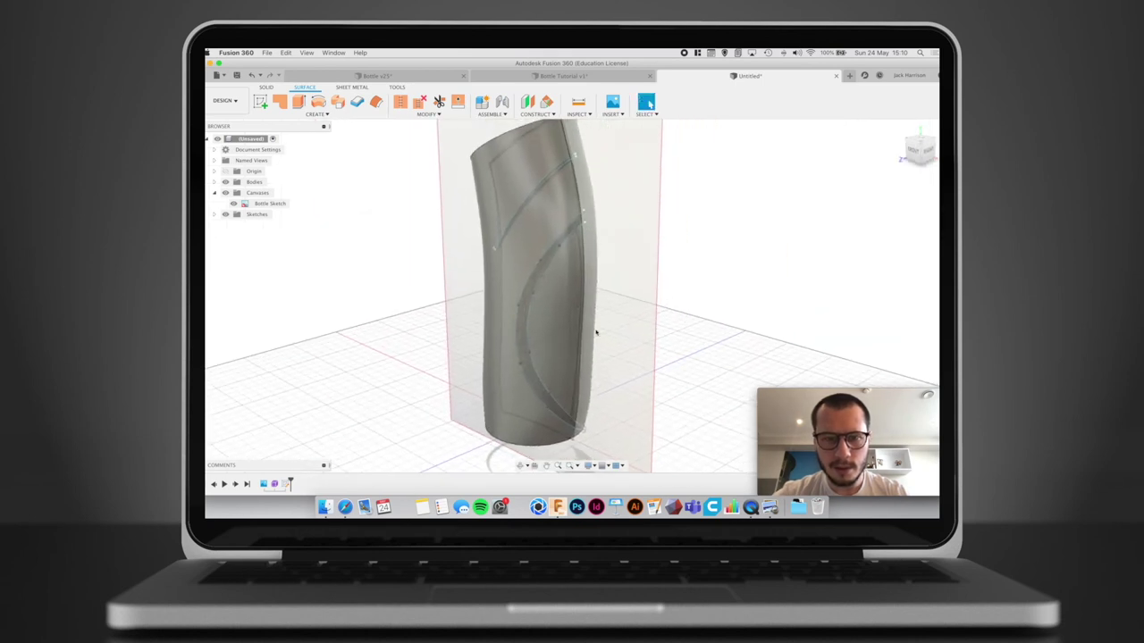
{"action": "left_click", "coordinate": [235, 204]}
{"action": "left_click", "coordinate": [235, 205]}
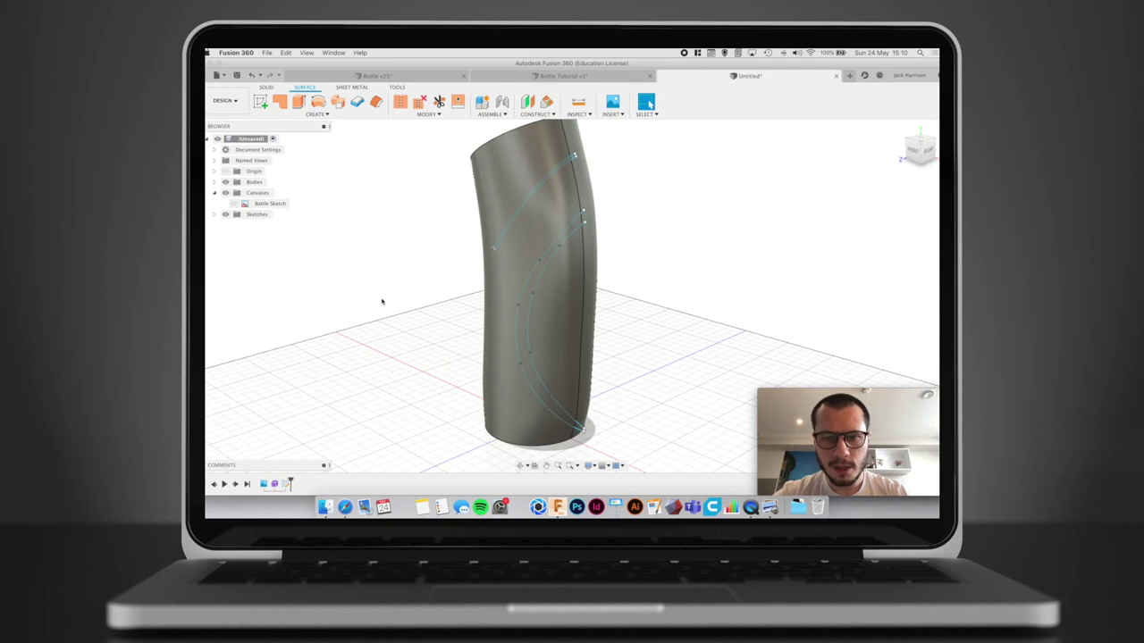
{"action": "middle_click_drag", "start_coordinate": [383, 301], "coordinate": [424, 294], "text": "shift"}
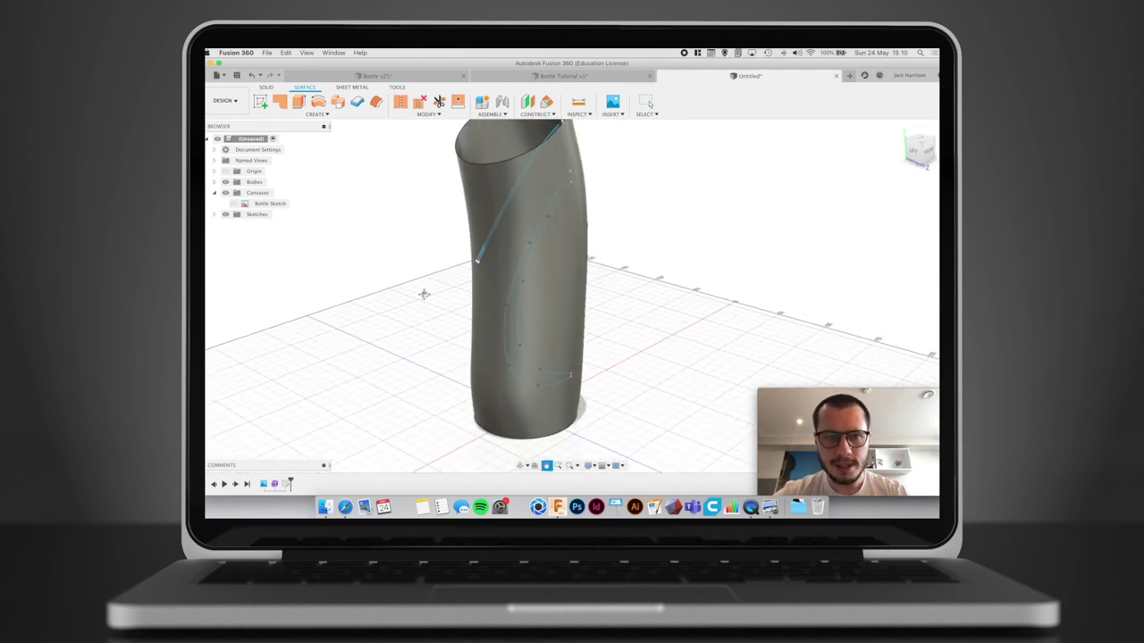
{"action": "scroll", "coordinate": [424, 294], "scroll_direction": "down", "scroll_amount": 5, "text": "shift"}
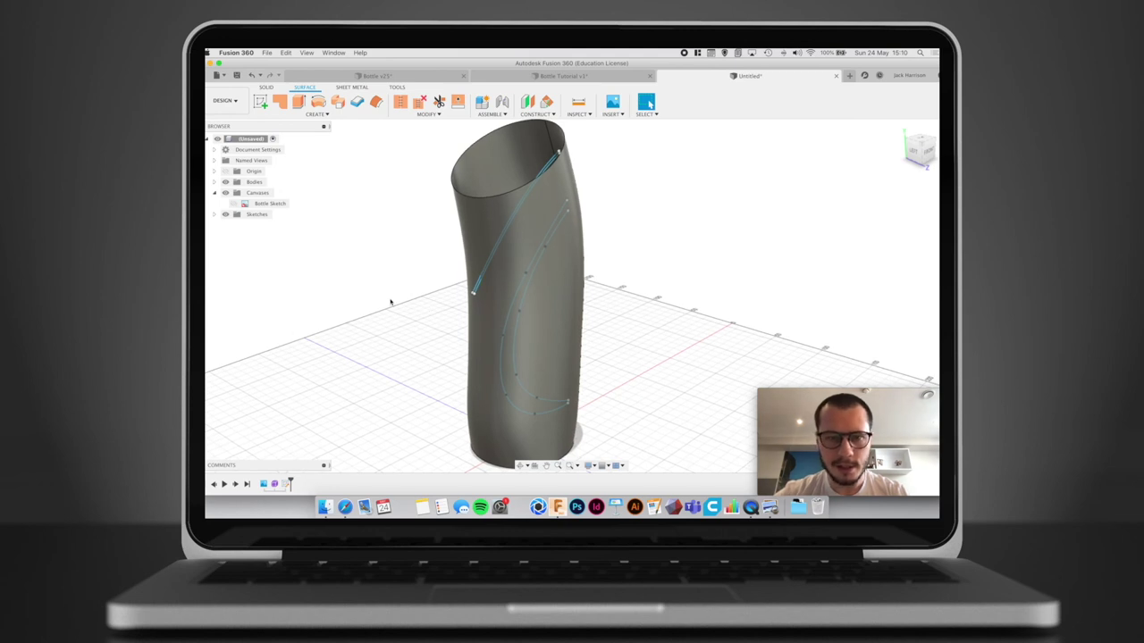
{"action": "scroll", "coordinate": [381, 291], "scroll_direction": "right", "scroll_amount": 5, "text": "shift"}
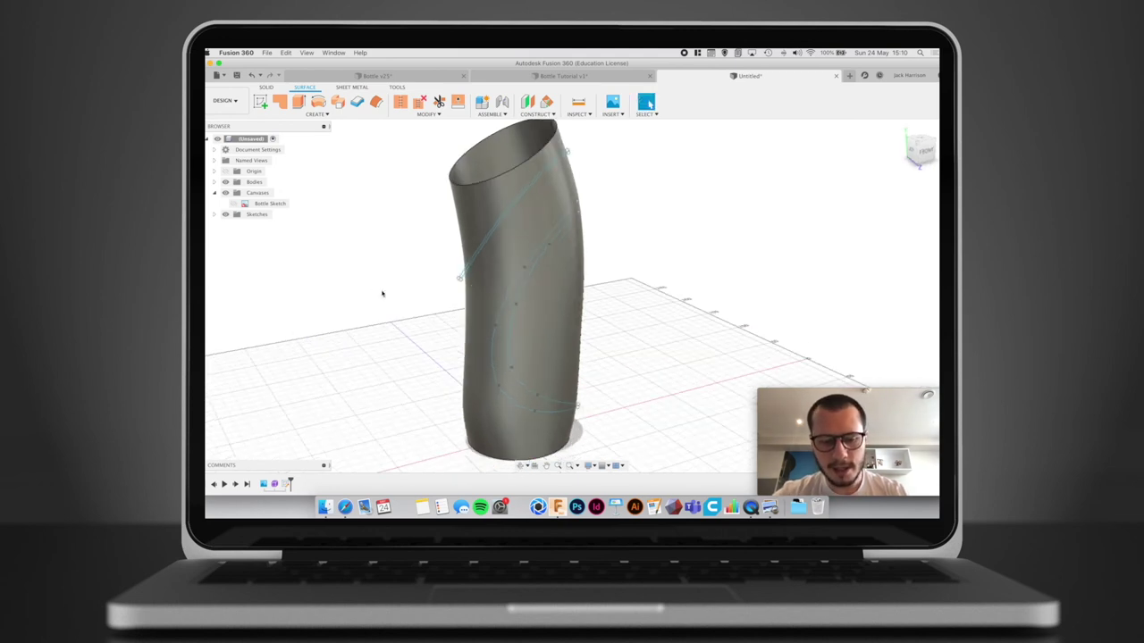
Start a Split Body on the bottle surface using the upper spline and its offset curve as splitting tools
{"action": "key", "text": "s"}
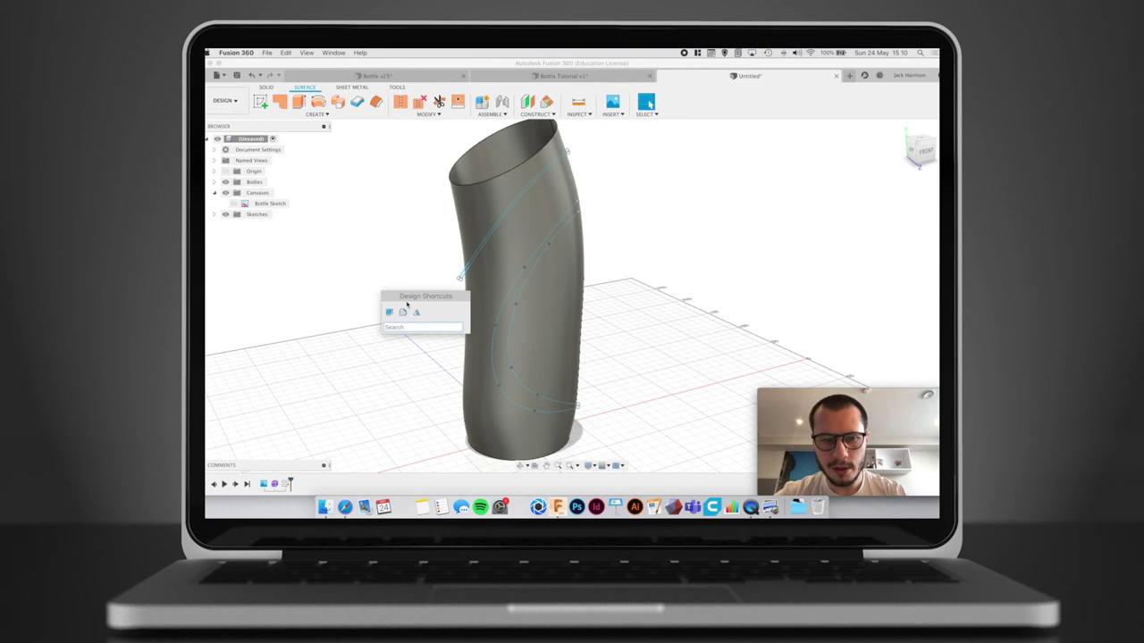
{"action": "type", "text": "split"}
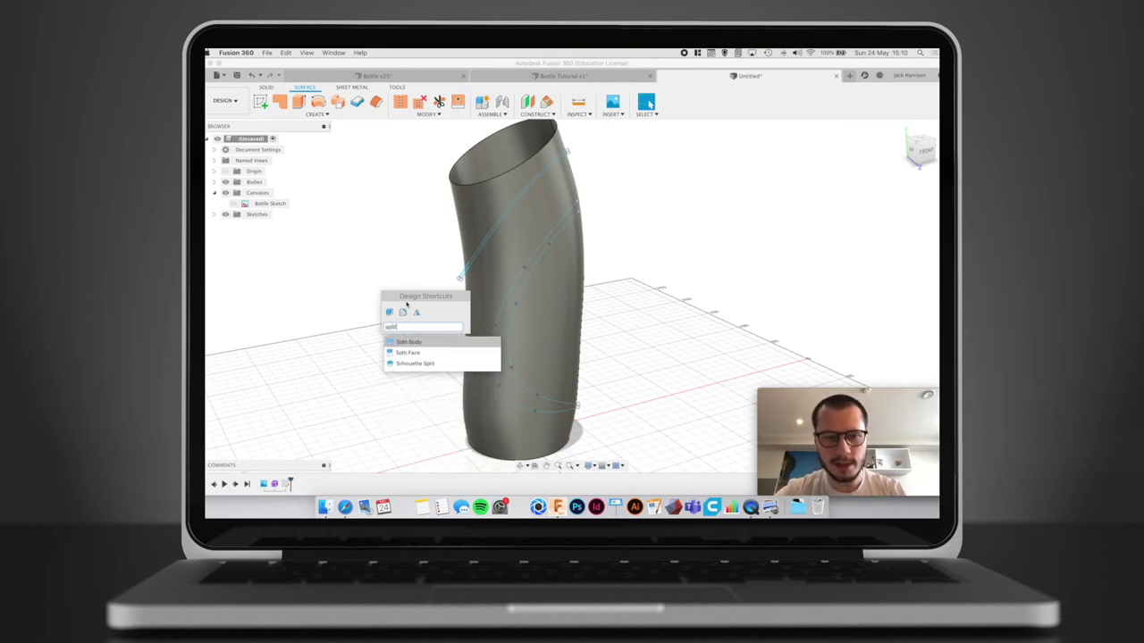
{"action": "key", "text": "Return"}
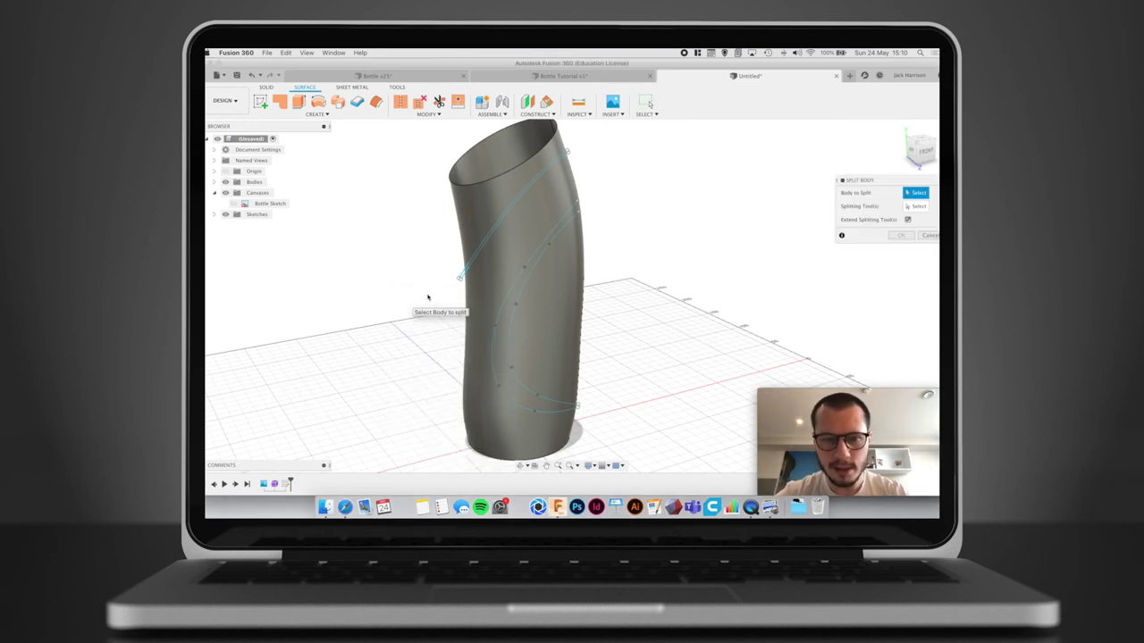
{"action": "left_click", "coordinate": [537, 220]}
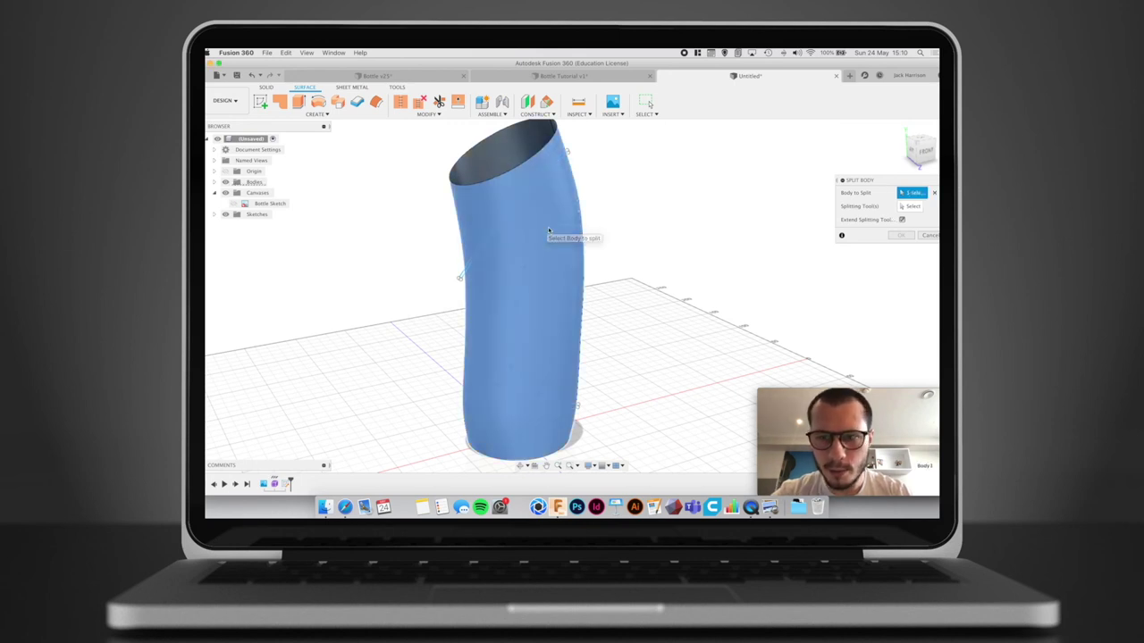
{"action": "left_click", "coordinate": [904, 207]}
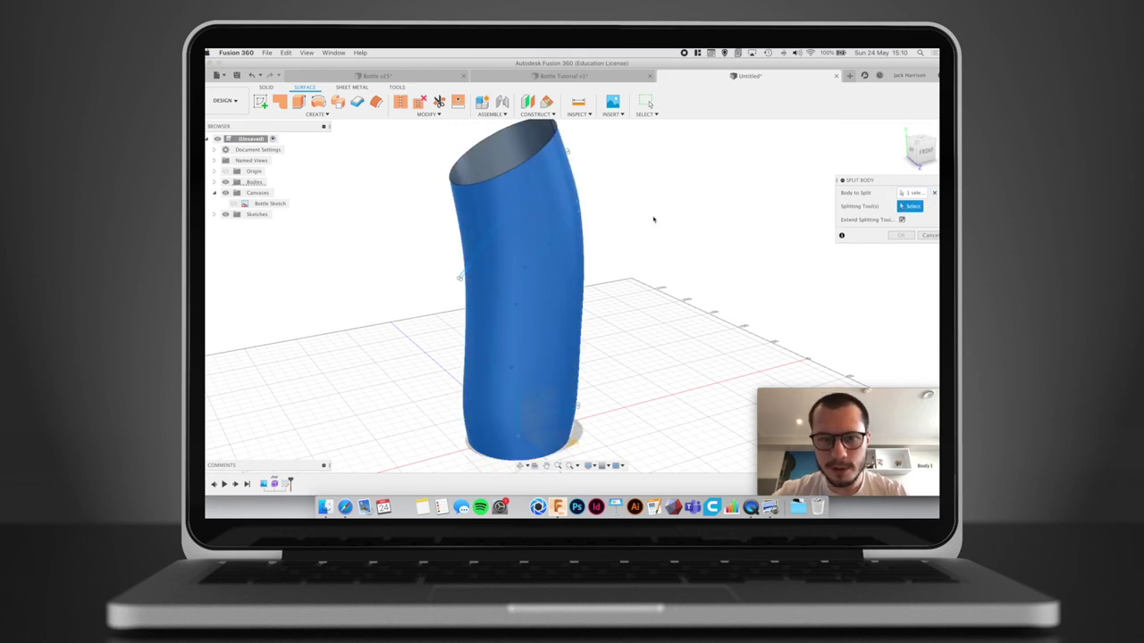
{"action": "left_click", "coordinate": [482, 251]}
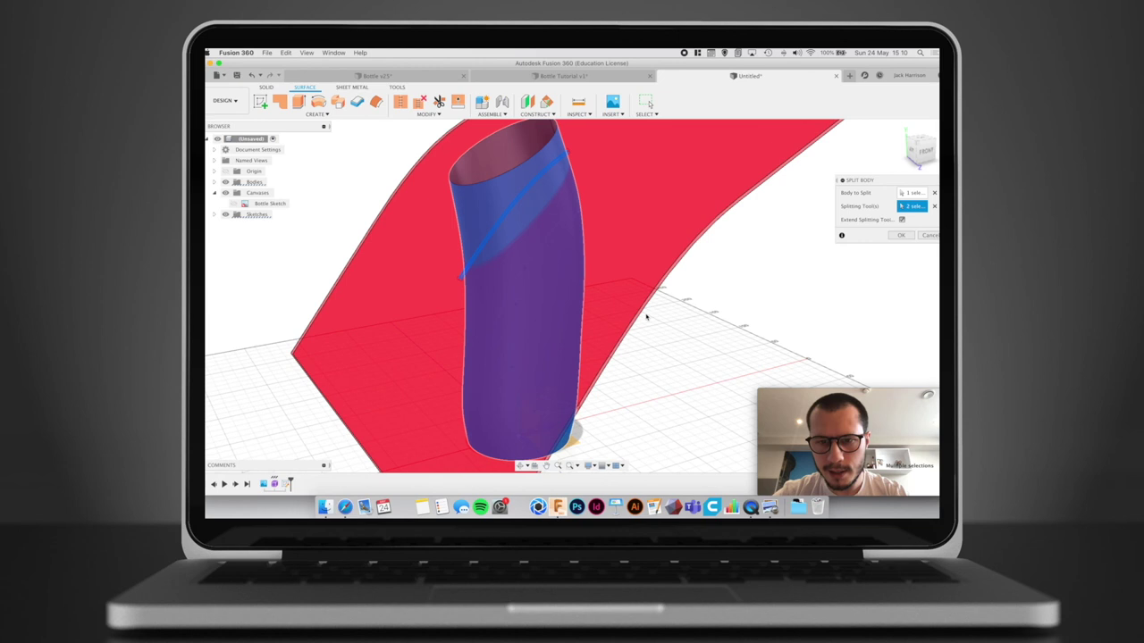
Add both large lower curves as splitting tools, keep Extend Splitting Tool(s) enabled, and complete the body split
{"action": "middle_click_drag", "start_coordinate": [663, 345], "coordinate": [559, 345], "text": "shift"}
{"action": "left_click", "coordinate": [554, 340]}
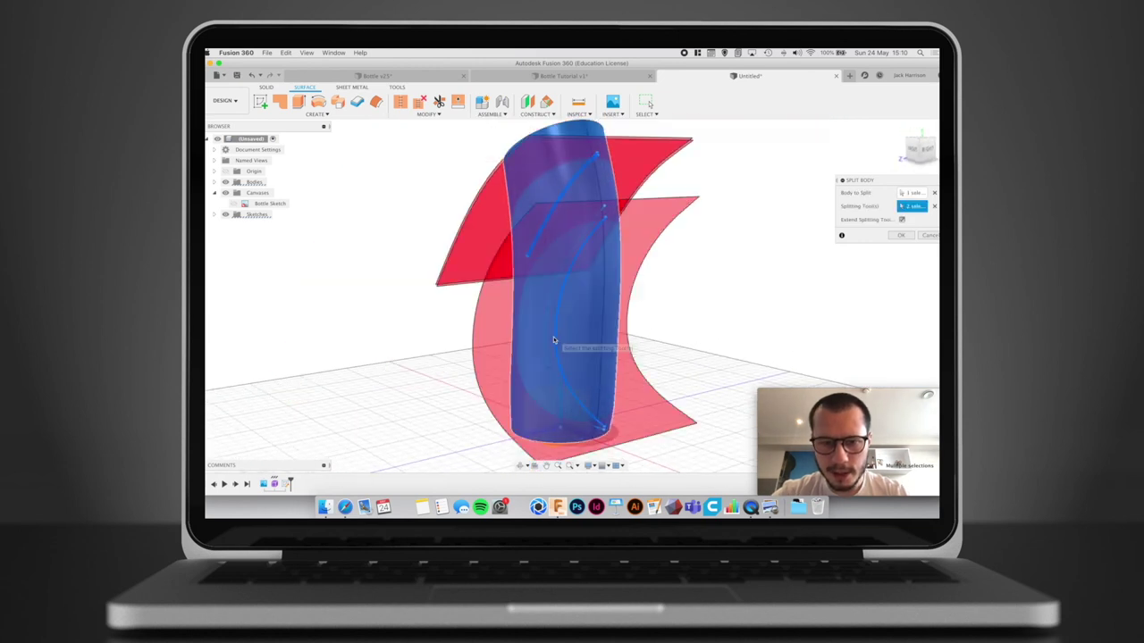
{"action": "left_click", "coordinate": [547, 338]}
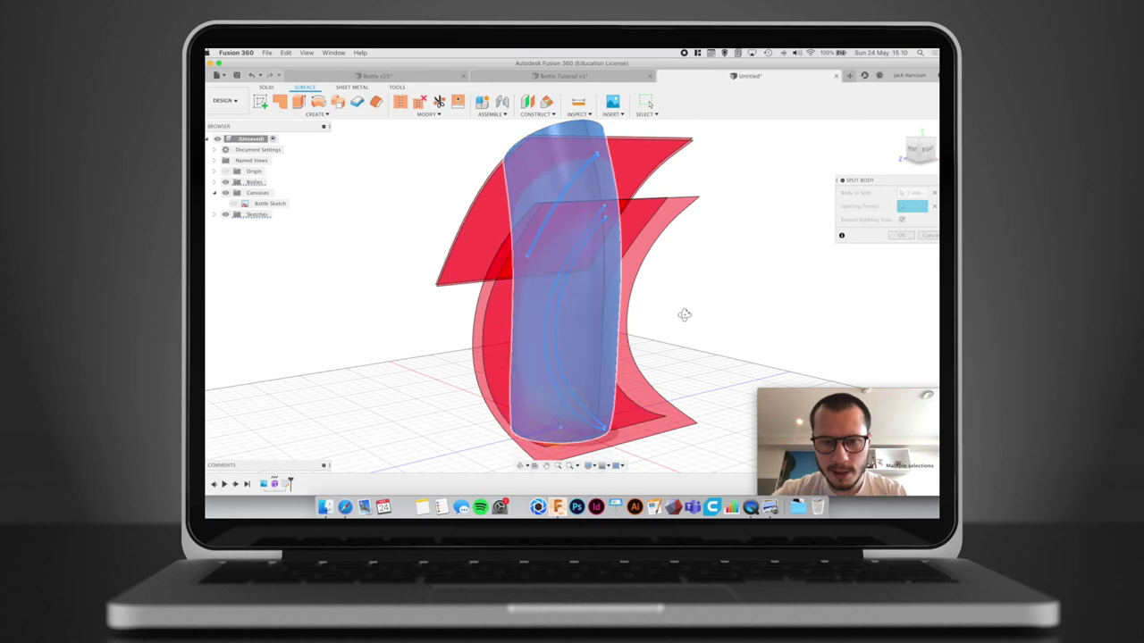
{"action": "middle_click_drag", "start_coordinate": [681, 314], "coordinate": [737, 325], "text": "shift"}
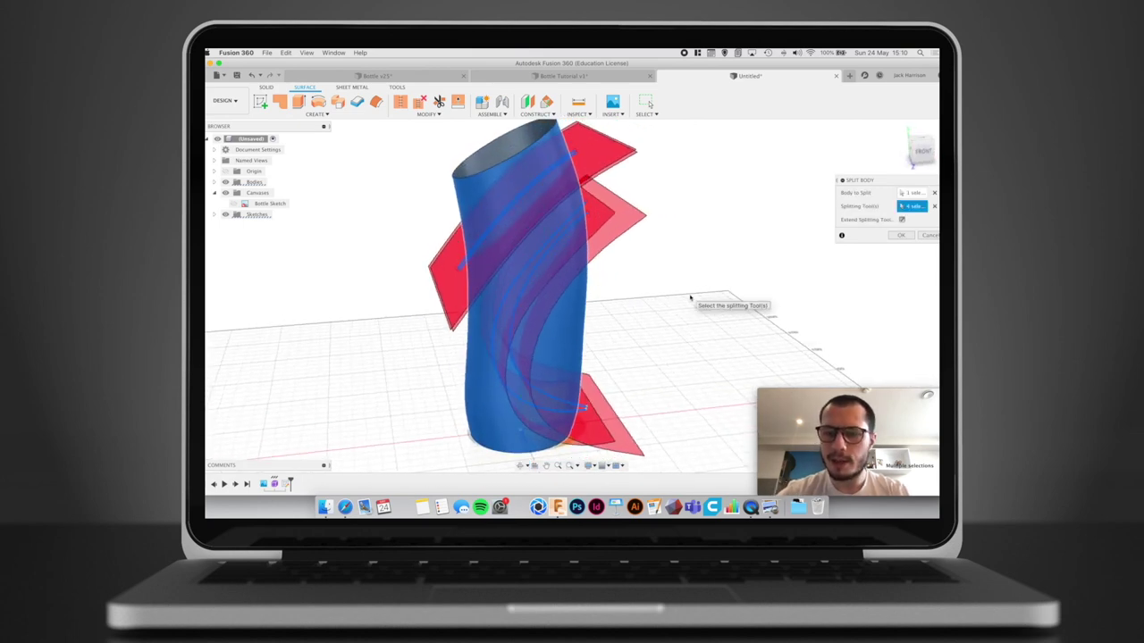
{"action": "left_click", "coordinate": [902, 221]}
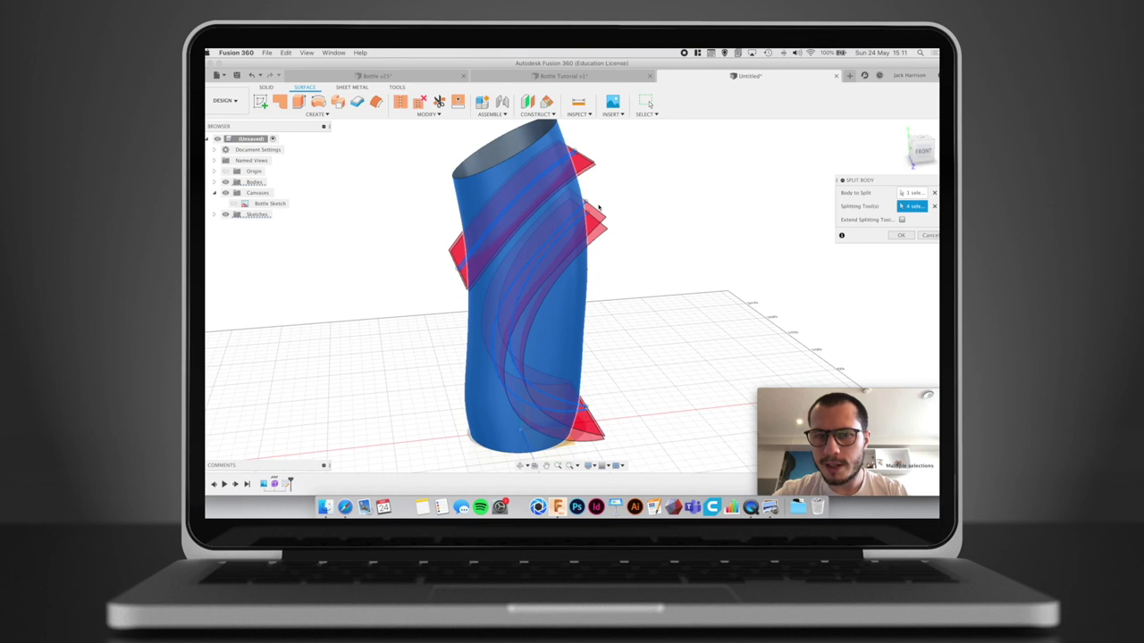
{"action": "left_click", "coordinate": [901, 220]}
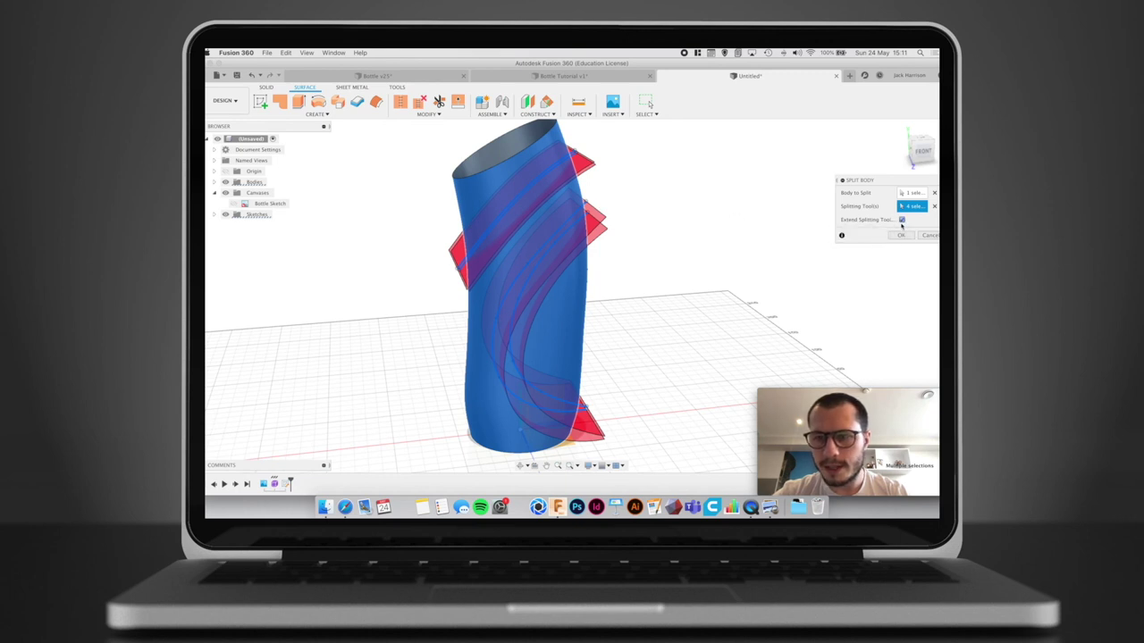
{"action": "middle_click_drag", "start_coordinate": [750, 236], "coordinate": [710, 235], "text": "shift"}
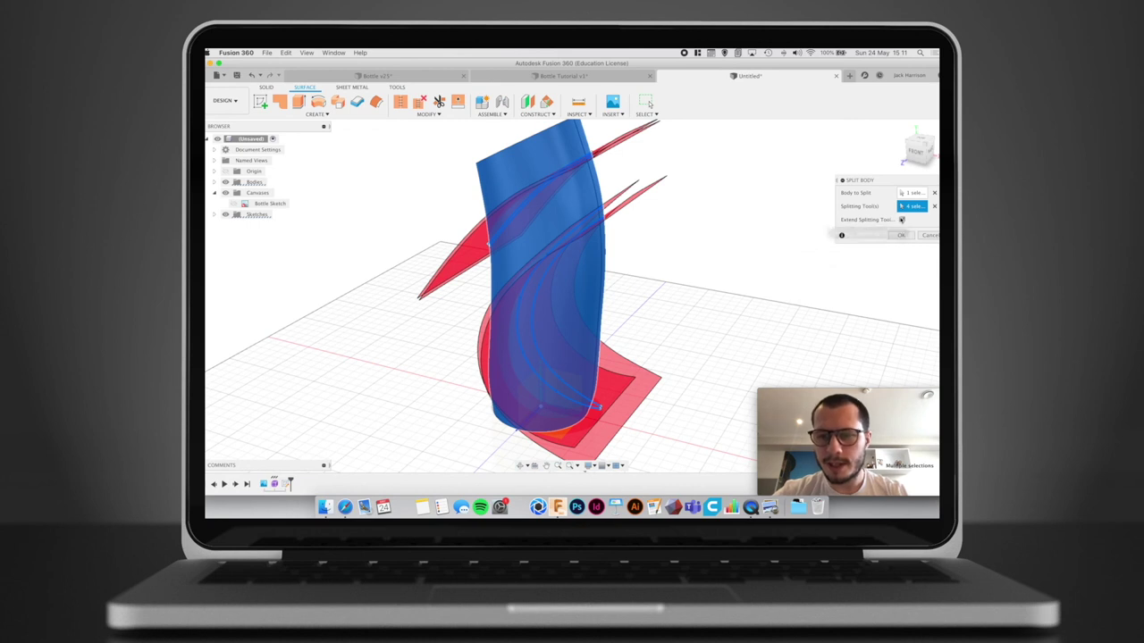
{"action": "middle_click_drag", "start_coordinate": [718, 289], "coordinate": [706, 282], "text": "shift"}
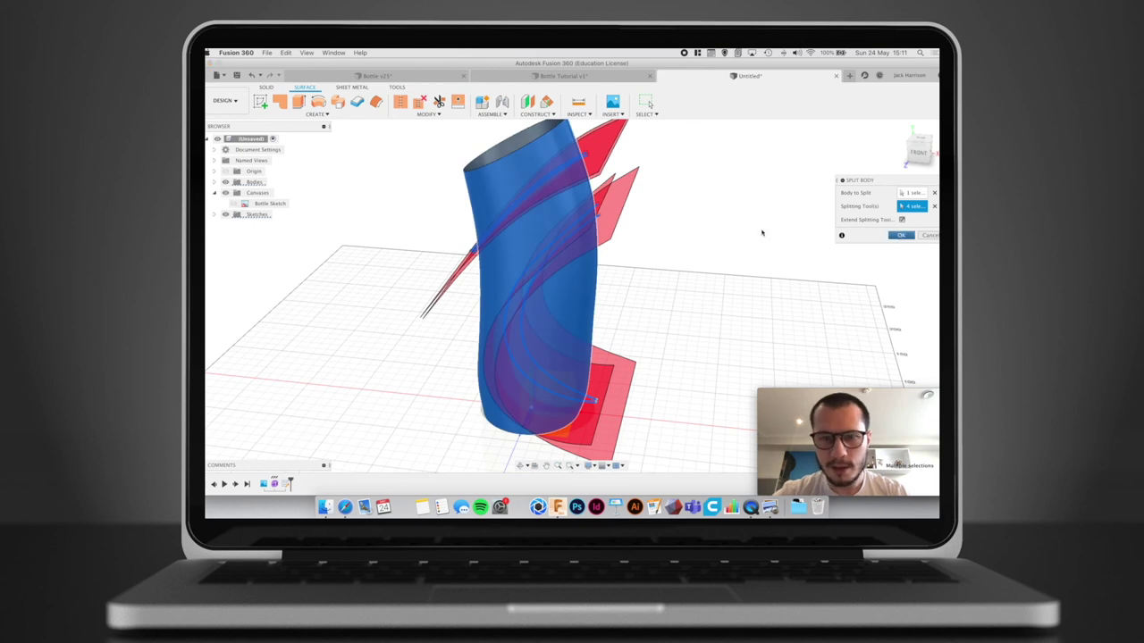
{"action": "left_click", "coordinate": [901, 235]}
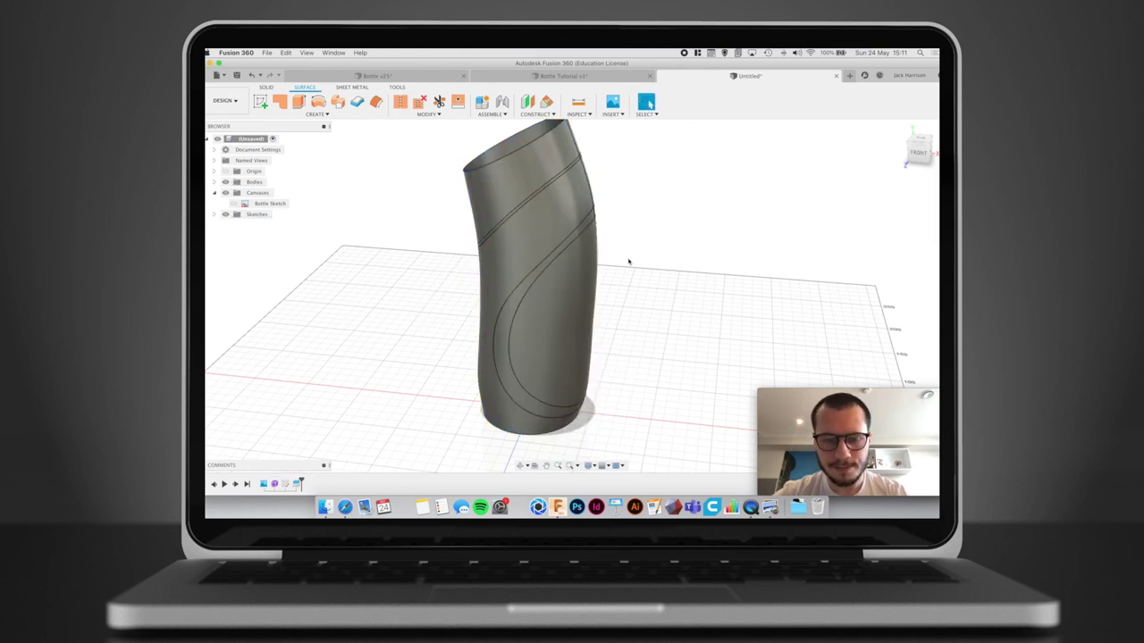
Expand the list of bodies and hide the large lower curved band body, Body2
{"action": "middle_click_drag", "start_coordinate": [629, 262], "coordinate": [444, 294], "text": "shift"}
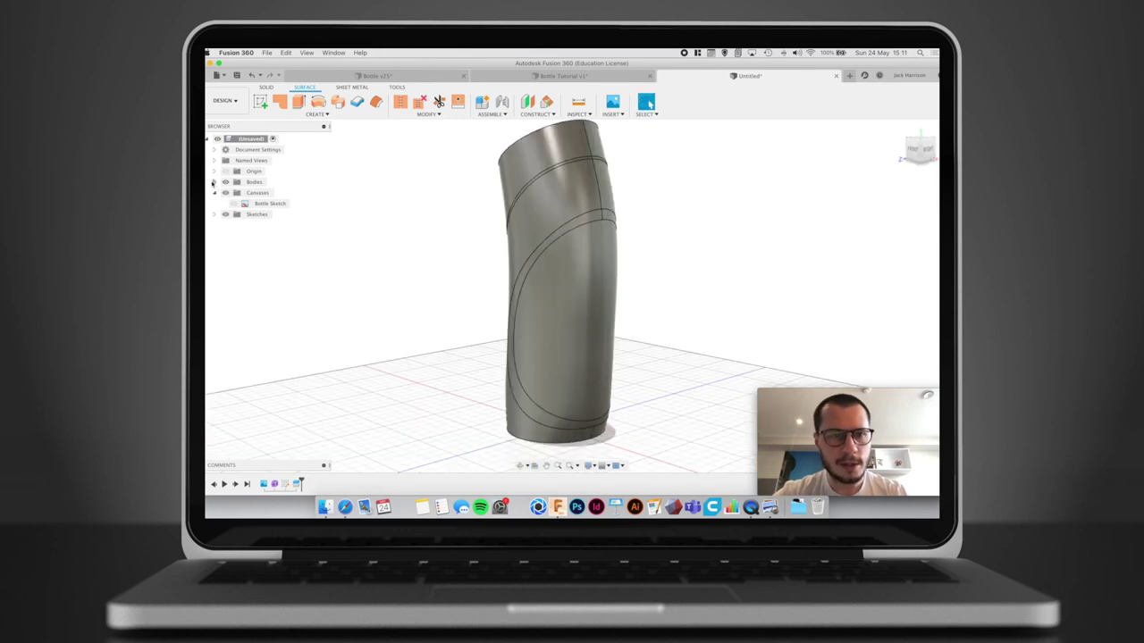
{"action": "left_click", "coordinate": [214, 182]}
{"action": "left_click", "coordinate": [514, 310]}
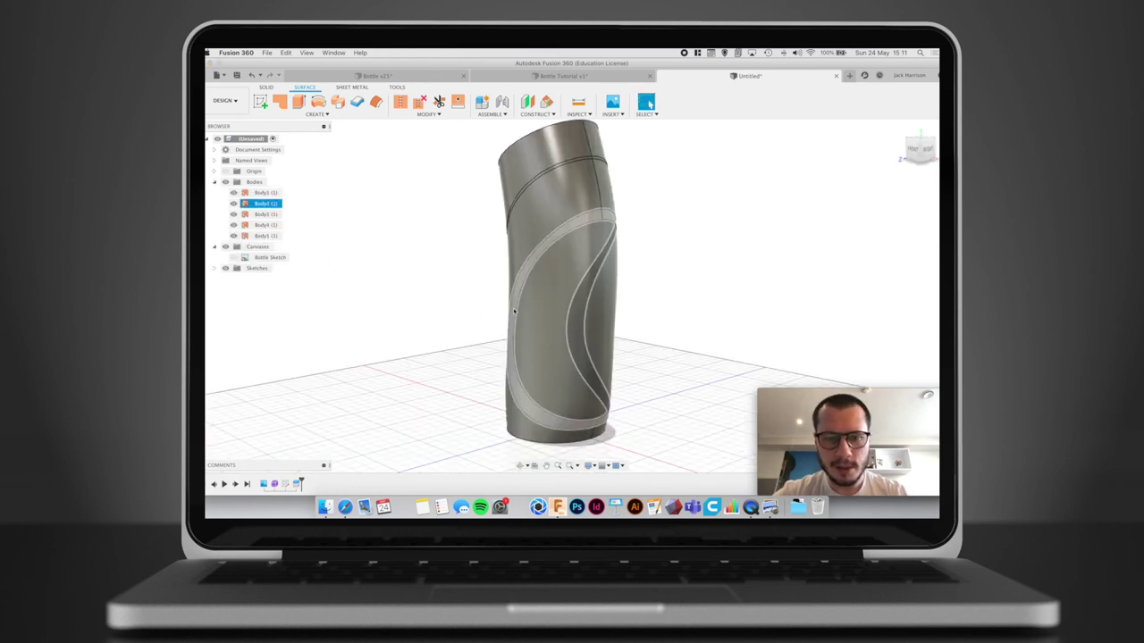
{"action": "left_click", "coordinate": [233, 204]}
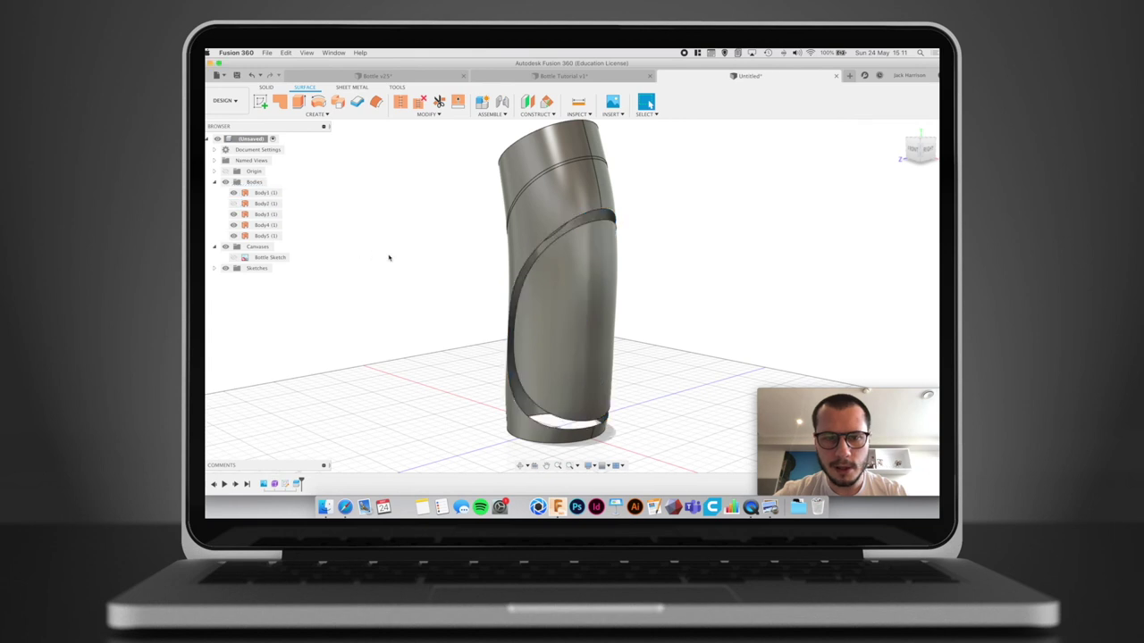
Hide the narrow upper band body, Body3, between the upper spline and its offset
{"action": "middle_click_drag", "start_coordinate": [444, 256], "coordinate": [506, 214], "text": "shift"}
{"action": "left_click", "coordinate": [505, 214]}
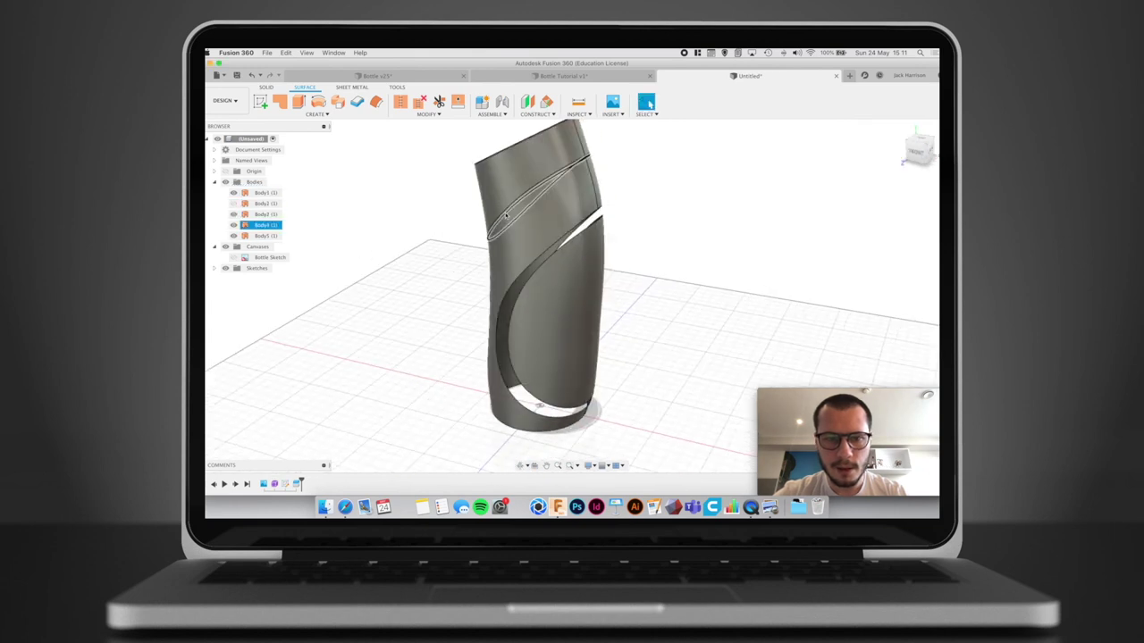
{"action": "left_click", "coordinate": [234, 225]}
{"action": "left_click", "coordinate": [233, 236]}
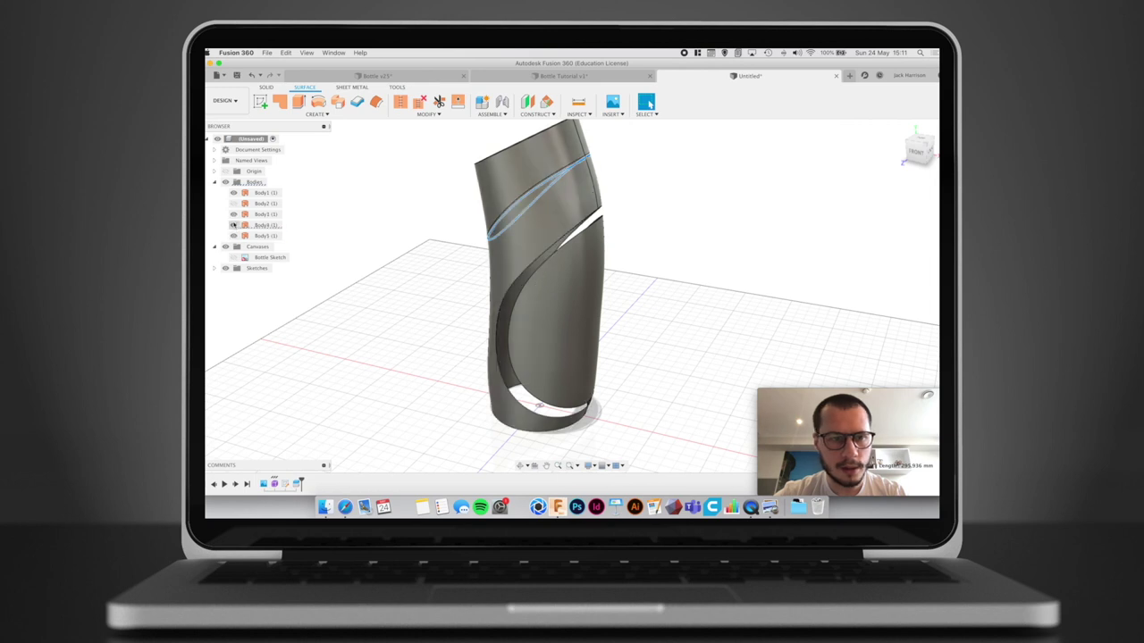
{"action": "left_click", "coordinate": [234, 215]}
{"action": "left_click", "coordinate": [234, 217]}
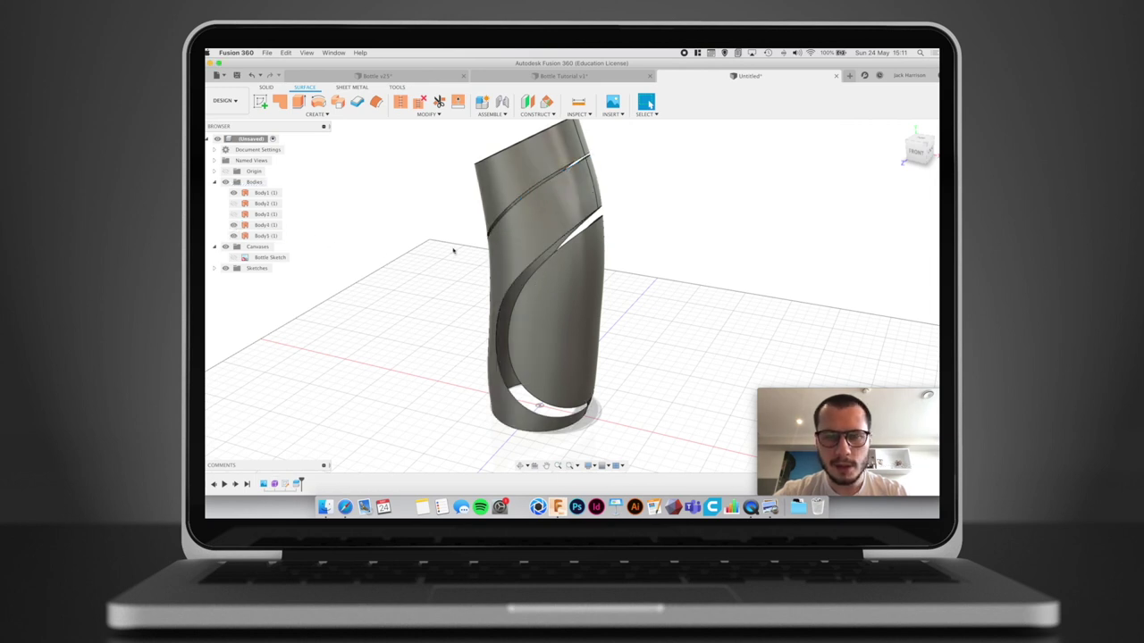
Remove the two hidden curved band bodies, Body2 and Body3, from the design with the Remove operation
{"action": "middle_click_drag", "start_coordinate": [453, 251], "coordinate": [459, 223], "text": "shift"}
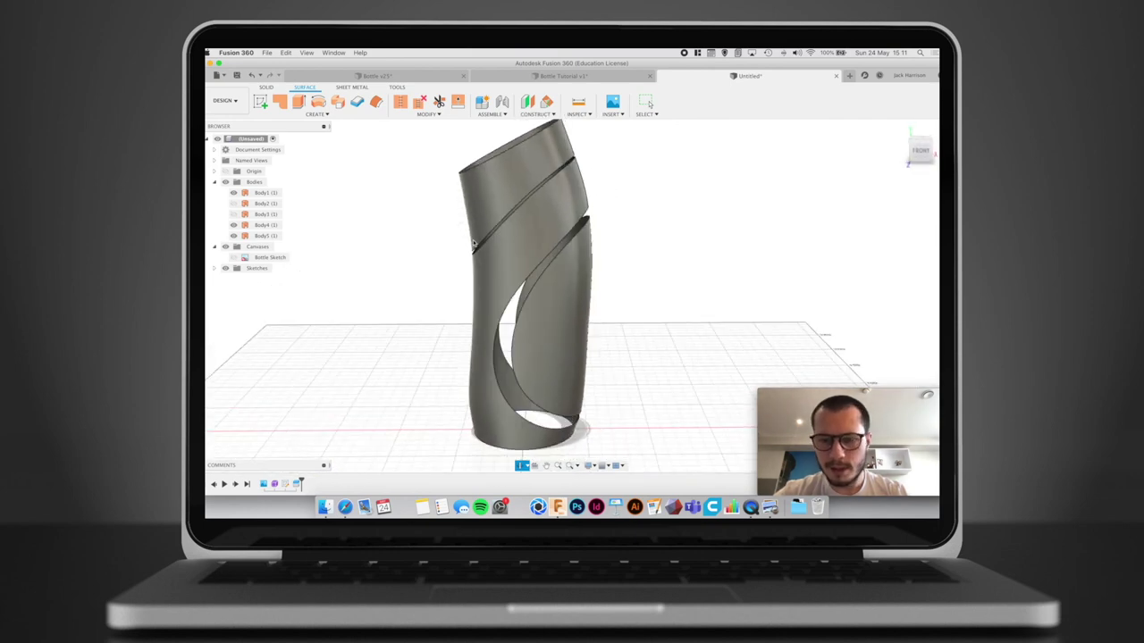
{"action": "left_click", "coordinate": [611, 306]}
{"action": "mouse_move", "coordinate": [631, 306]}
{"action": "middle_mouse_down", "text": "shift"}
{"action": "mouse_move", "coordinate": [659, 294]}
{"action": "mouse_move", "coordinate": [617, 305]}
{"action": "middle_mouse_up", "text": "shift"}
{"action": "left_click", "coordinate": [265, 193]}
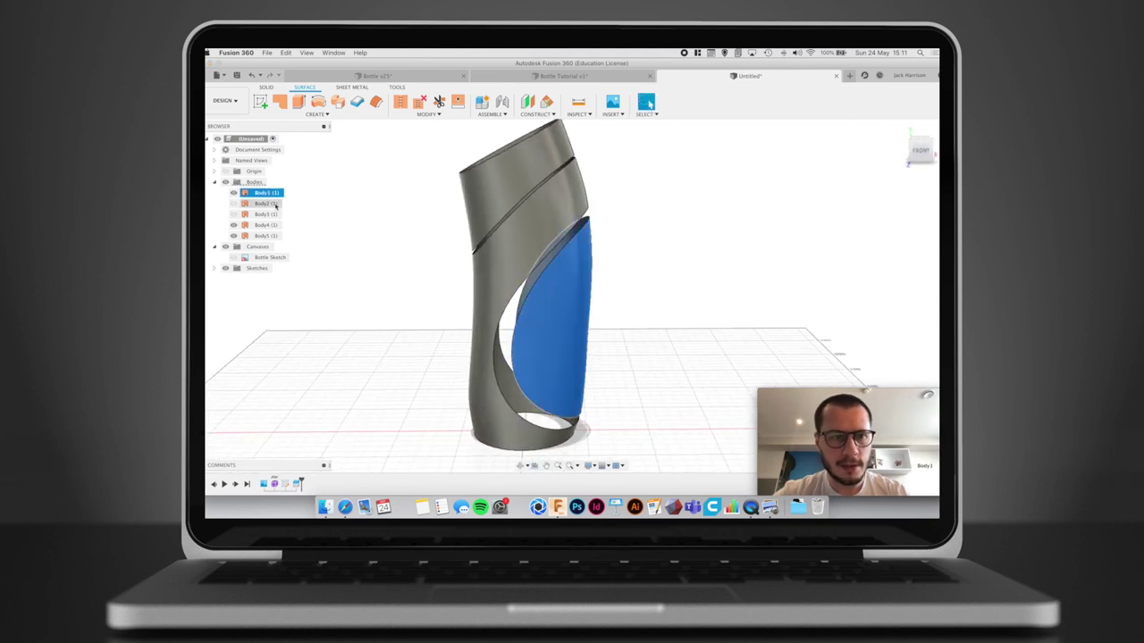
{"action": "left_click", "coordinate": [274, 205]}
{"action": "left_click", "coordinate": [274, 215], "text": "shift"}
{"action": "right_click", "coordinate": [274, 215]}
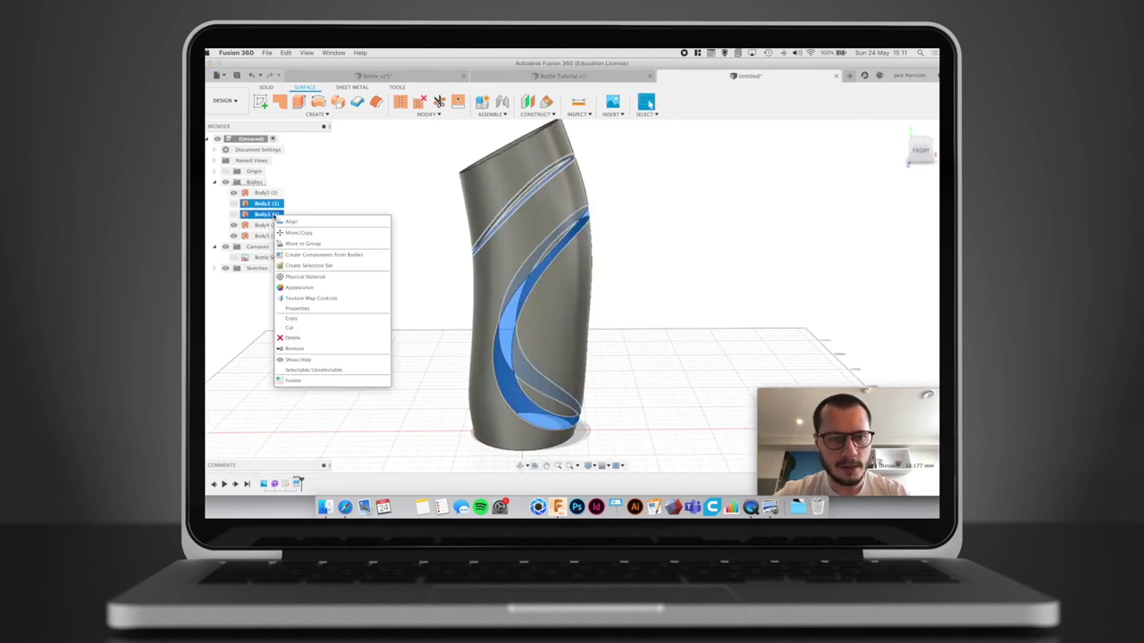
{"action": "left_click", "coordinate": [330, 349]}
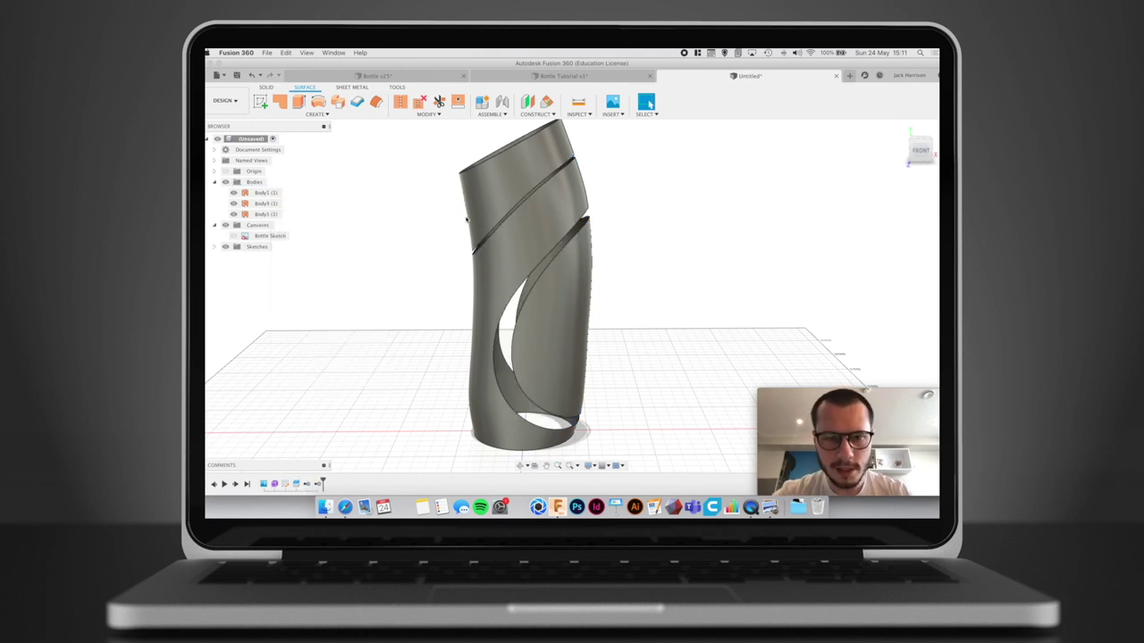
Rename the uppermost section of the bottle, Body5, as Lid
{"action": "double_click", "coordinate": [263, 215]}
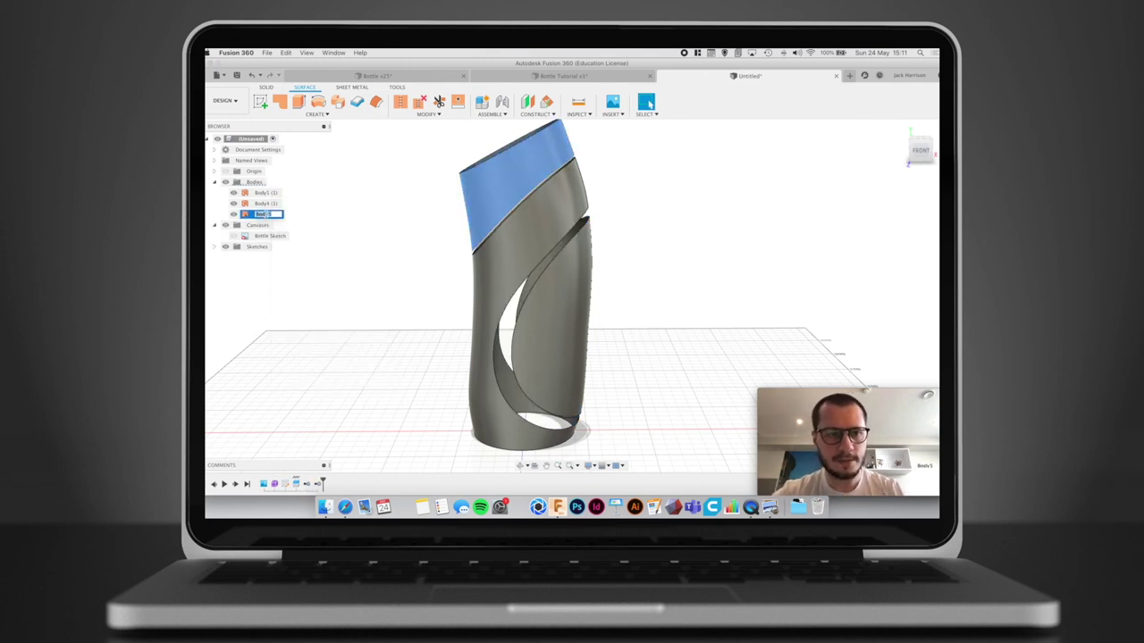
{"action": "type", "text": "Lid"}
{"action": "key", "text": "Return"}
Rename the large central bottle section below the lid, Body4, as Main
{"action": "left_click", "coordinate": [267, 202]}
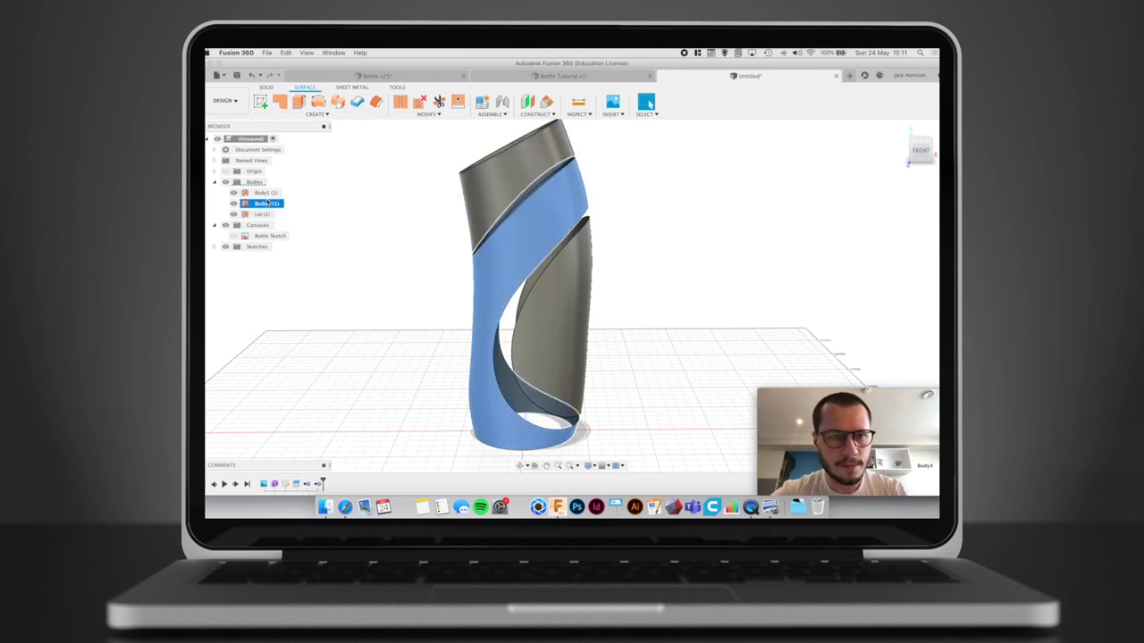
{"action": "left_click", "coordinate": [268, 204]}
{"action": "double_click", "coordinate": [269, 203]}
{"action": "type", "text": "Main"}
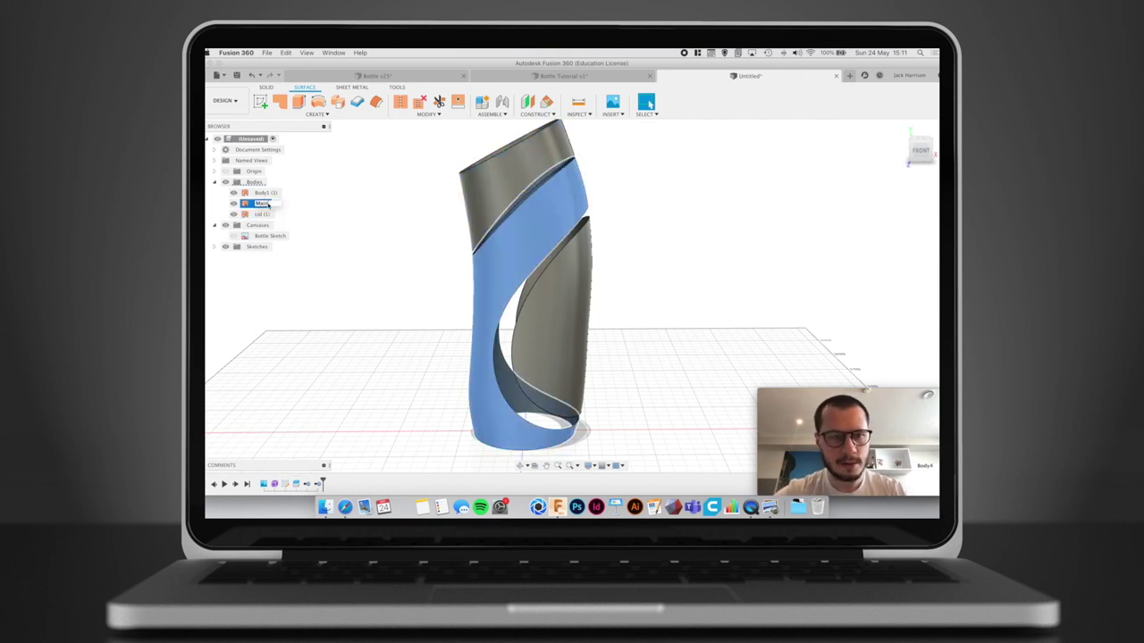
{"action": "key", "text": "Return"}
Rename the curved front panel of the bottle, Body1, as Plastic front
{"action": "double_click", "coordinate": [264, 193]}
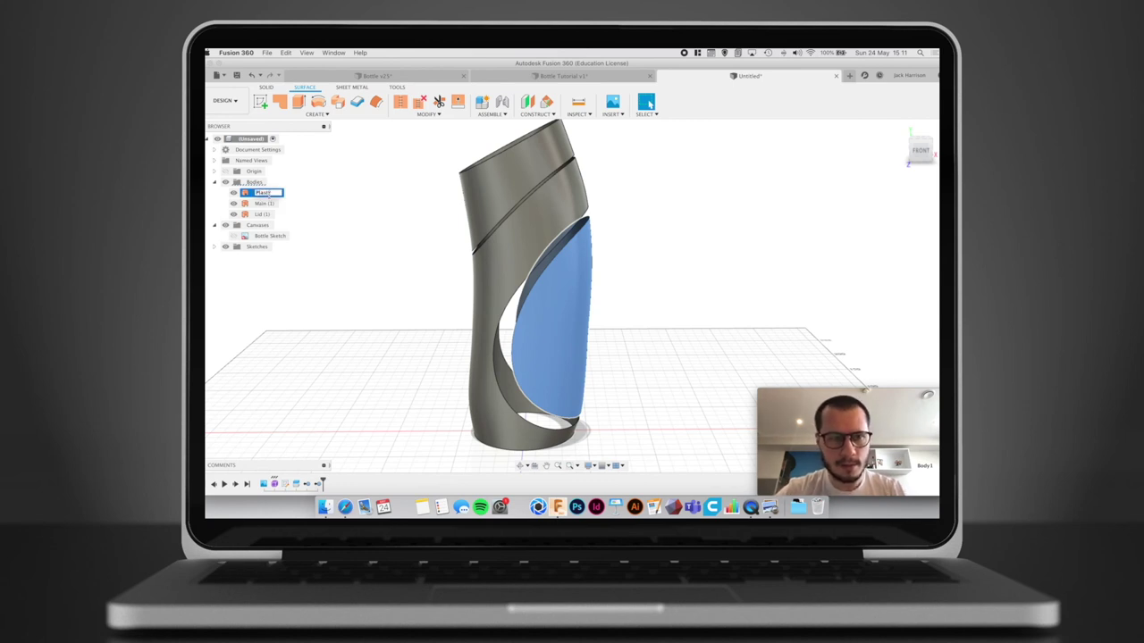
{"action": "type", "text": "Plastic front (1"}
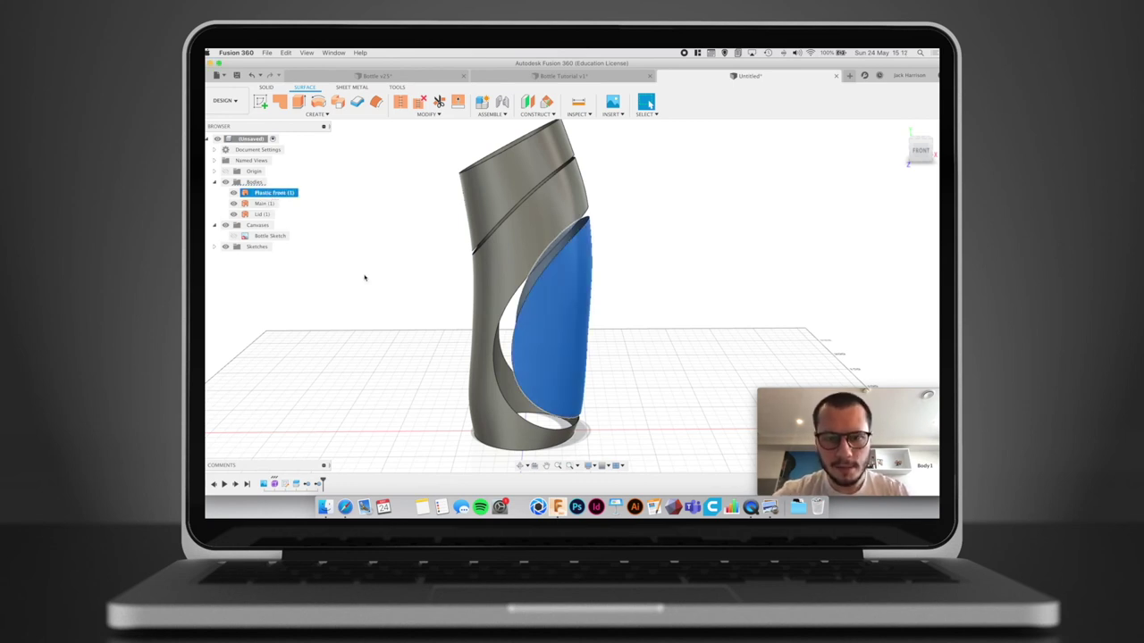
{"action": "key", "text": "Return"}
{"action": "middle_click_drag", "start_coordinate": [705, 283], "coordinate": [712, 282]}
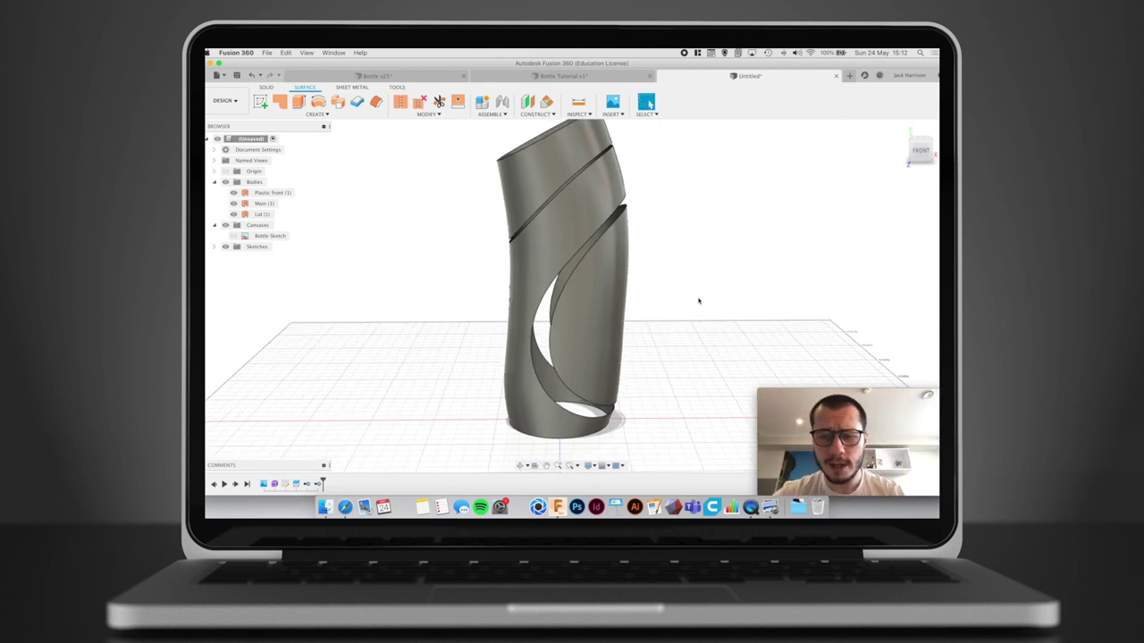
{"action": "middle_click_drag", "start_coordinate": [683, 273], "coordinate": [685, 286], "text": "shift"}
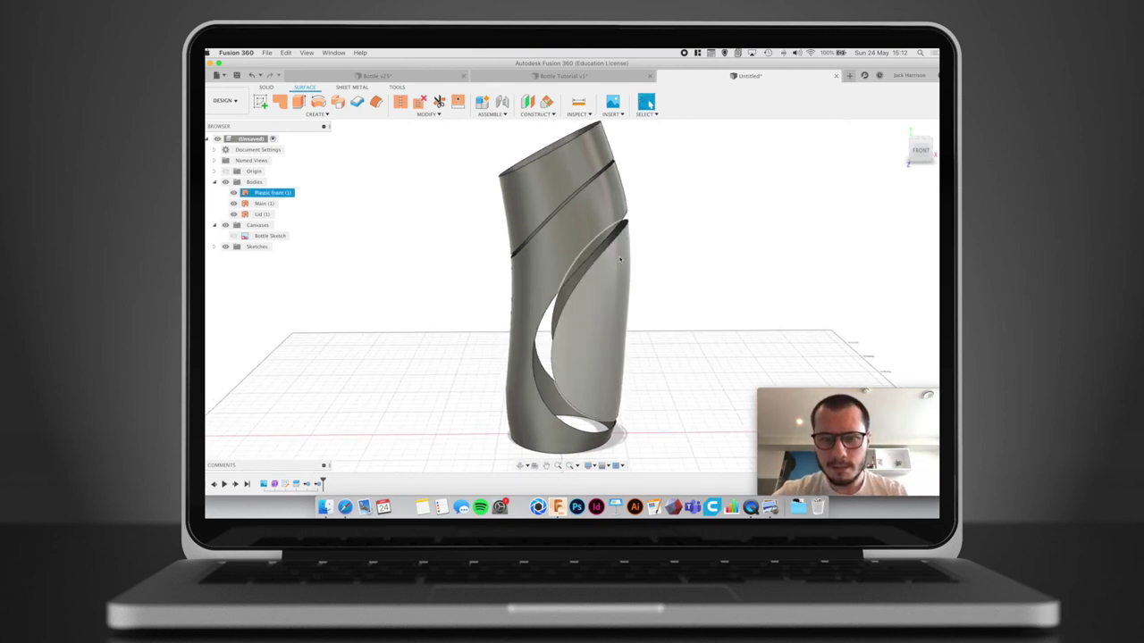